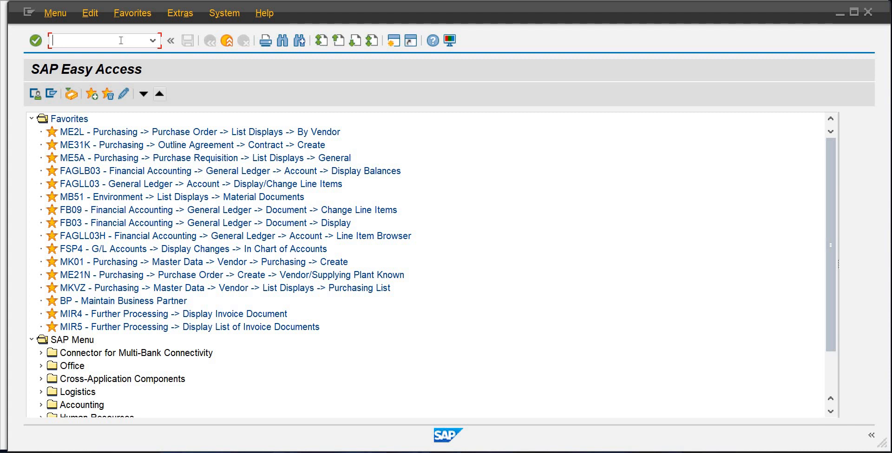
# Run transaction SPRO, display the SAP Reference IMG and expand the Financial Accounting node
pyautogui.write('spro')
pyautogui.press('Return')
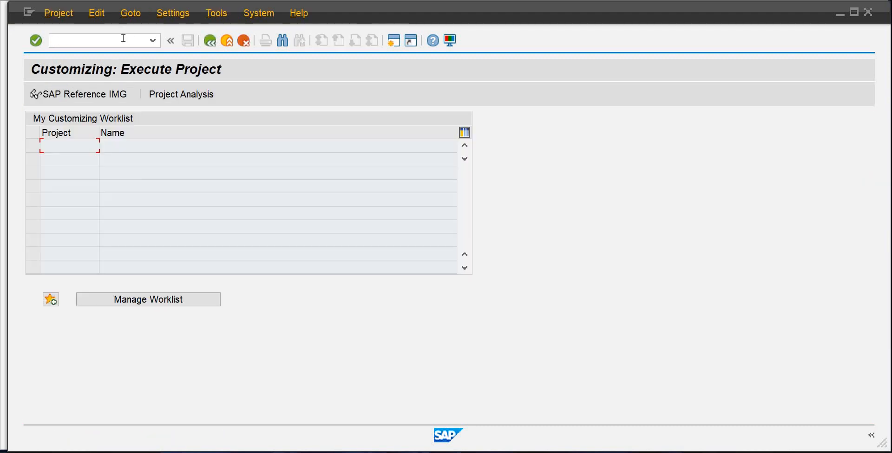
pyautogui.click(106, 96)
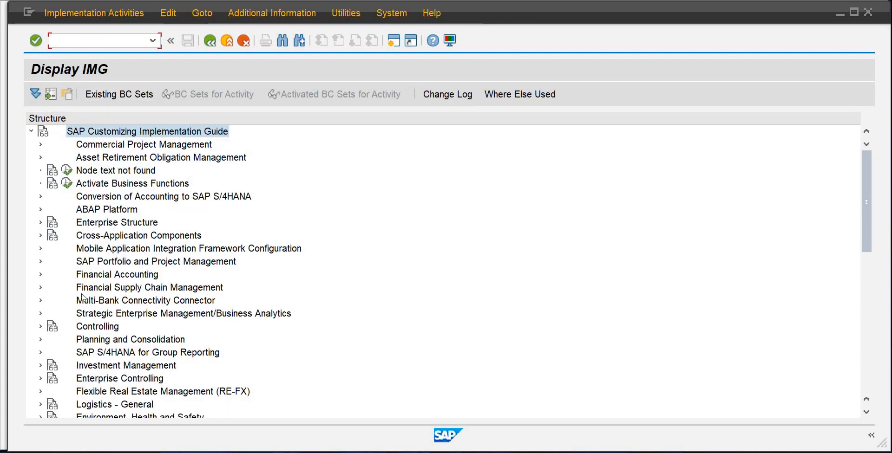
pyautogui.click(40, 274)
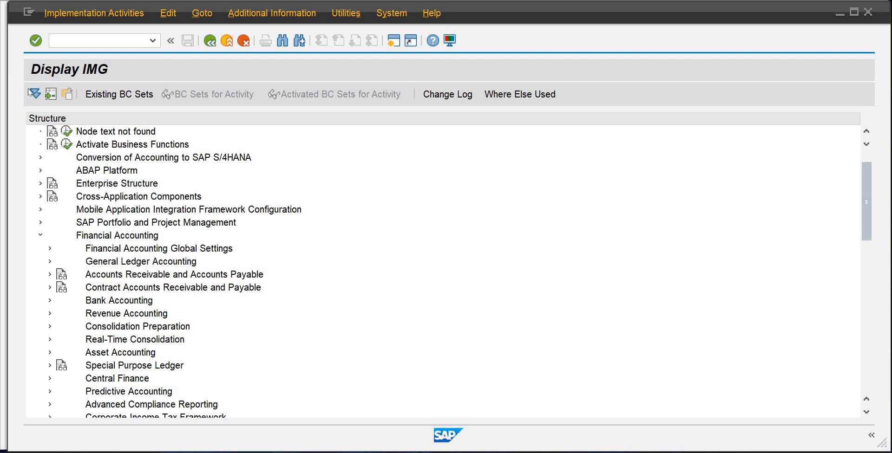
# Open a second session and browse the SAP Menu through Logistics, Sales and Distribution, and Shipping and Transportation to the Outbound Delivery folder
pyautogui.click(395, 41)
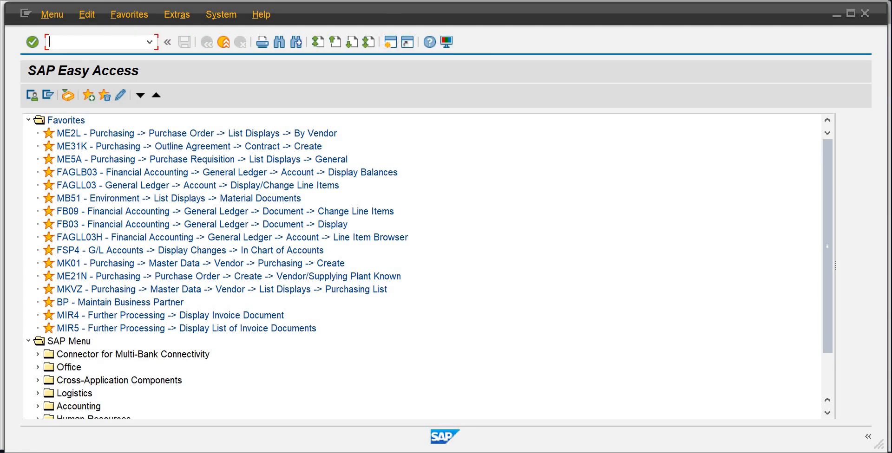
pyautogui.moveTo(826, 155); pyautogui.dragTo(836, 283)
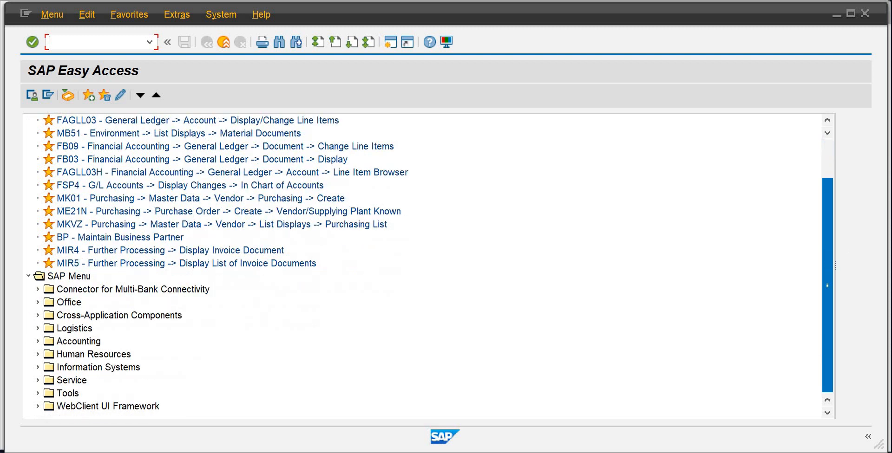
pyautogui.click(37, 329)
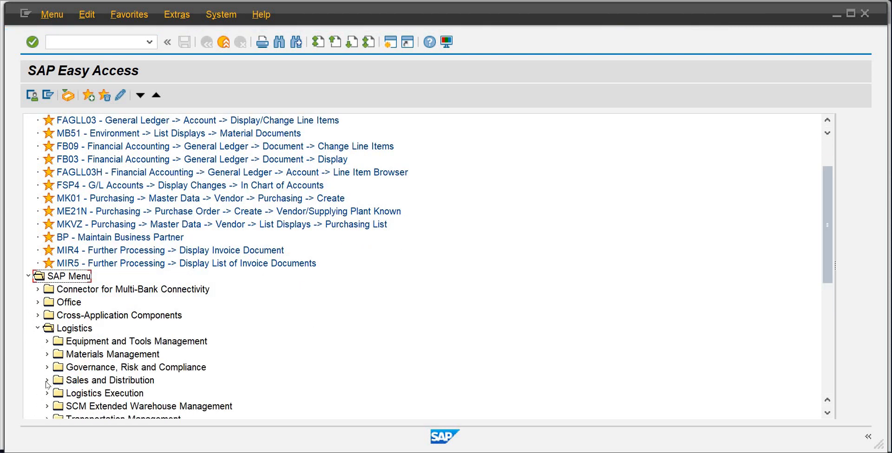
pyautogui.click(47, 381)
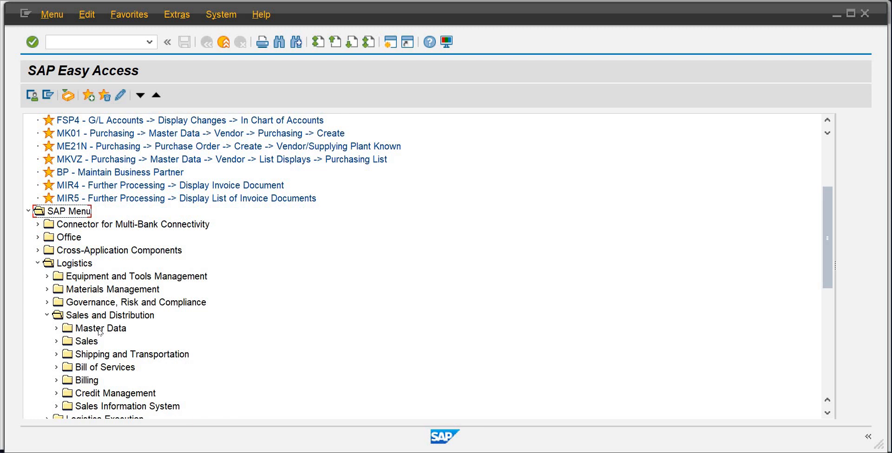
pyautogui.click(56, 355)
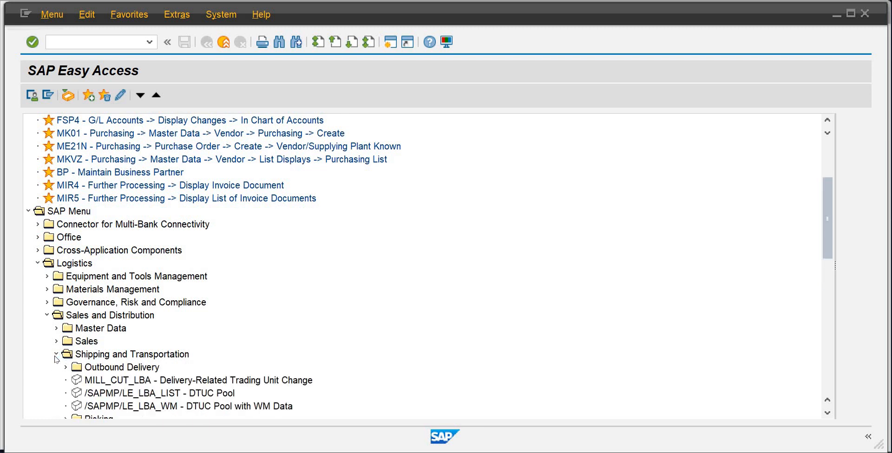
pyautogui.click(86, 344)
pyautogui.click(91, 357)
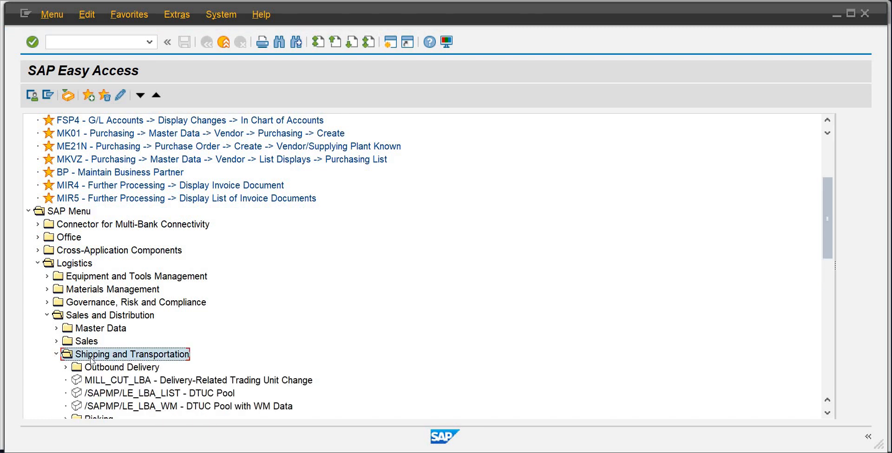
pyautogui.click(91, 369)
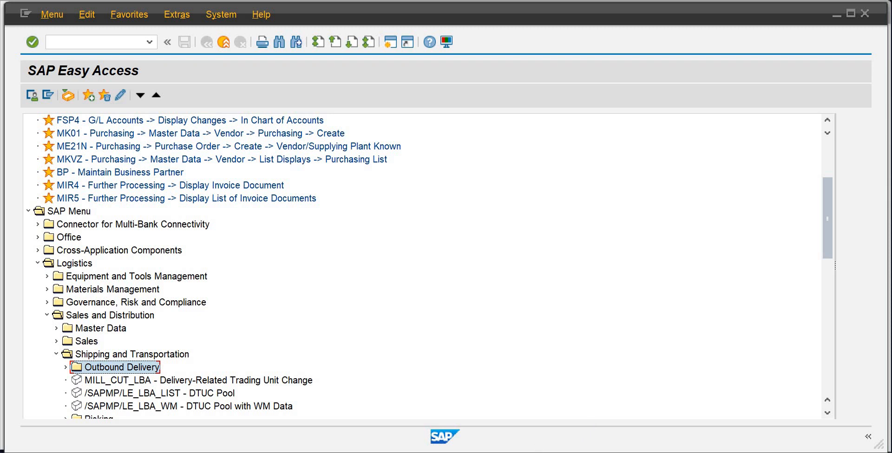
# Back in the IMG session, open the Define Document Types activity under Financial Accounting Global Settings, Document, Document Types
pyautogui.moveTo(514, 446)
pyautogui.click(523, 408)
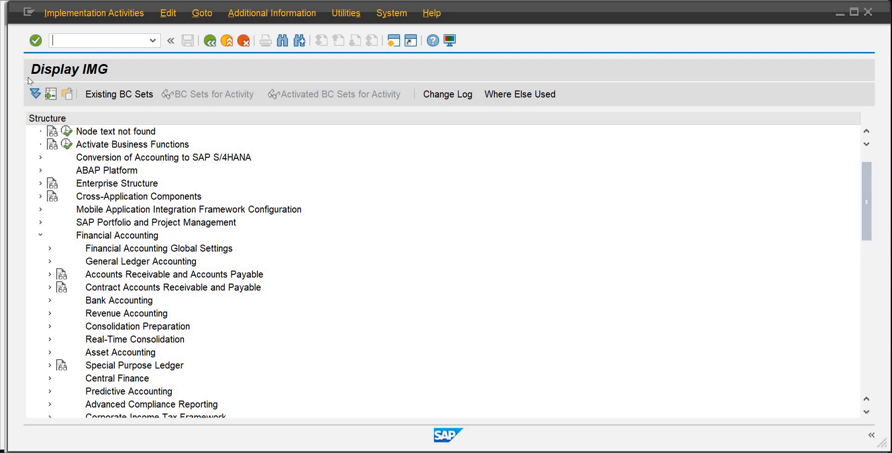
pyautogui.click(864, 210)
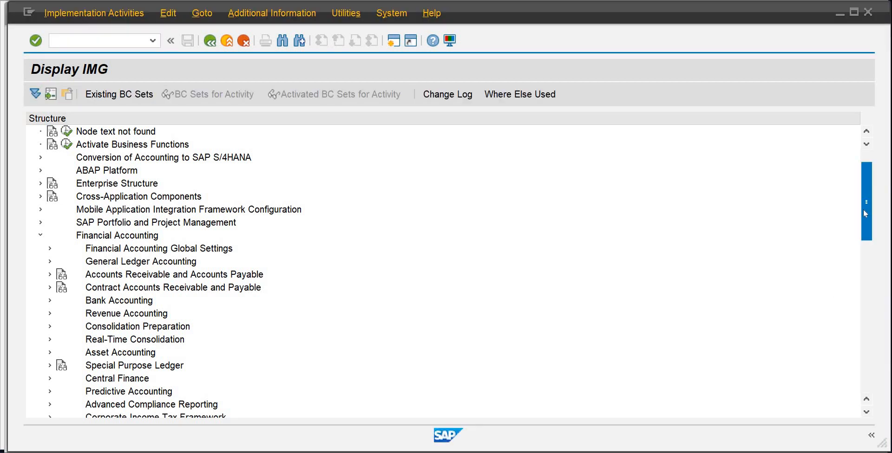
pyautogui.scroll(-2, 863, 210)
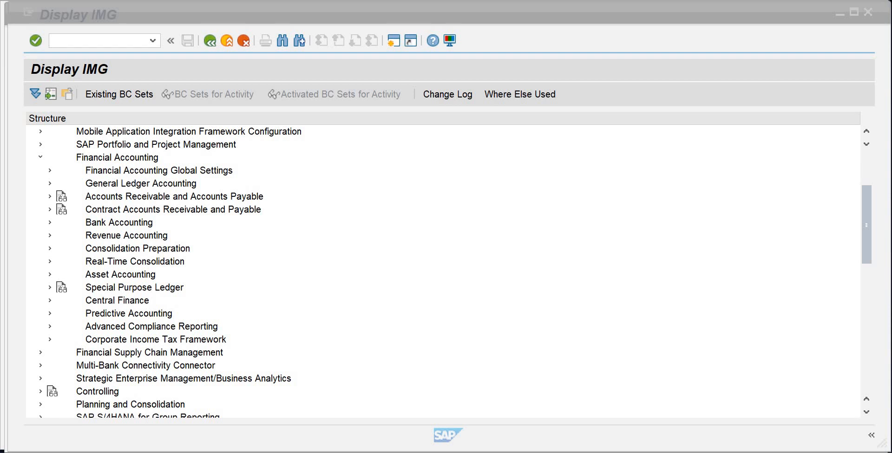
pyautogui.click(98, 40)
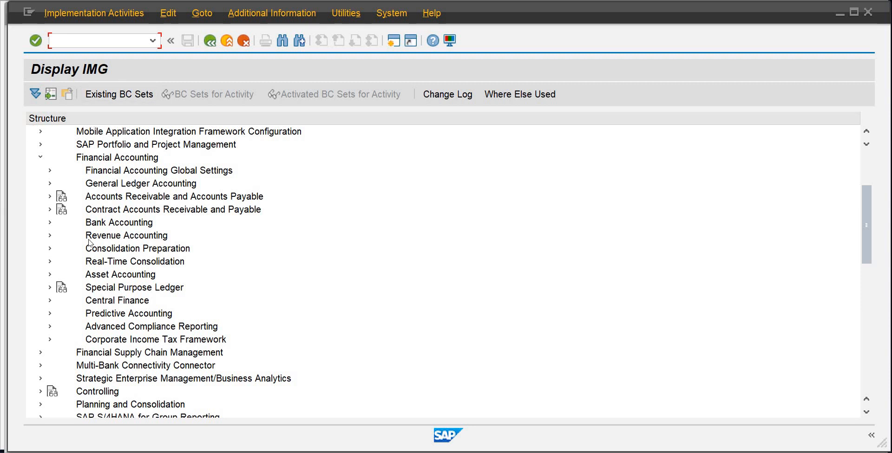
pyautogui.click(97, 158)
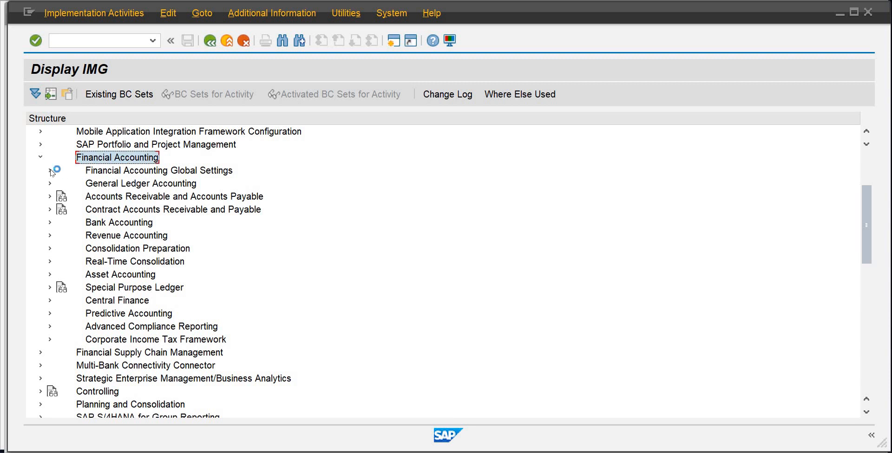
pyautogui.click(50, 170)
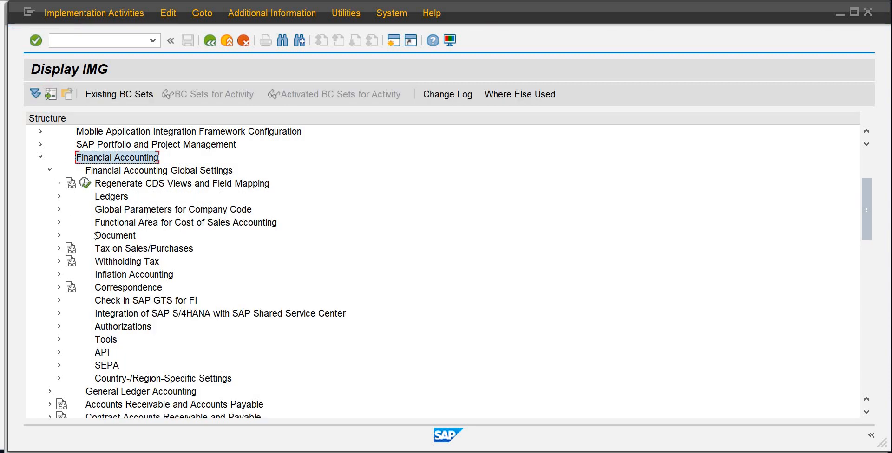
pyautogui.click(59, 236)
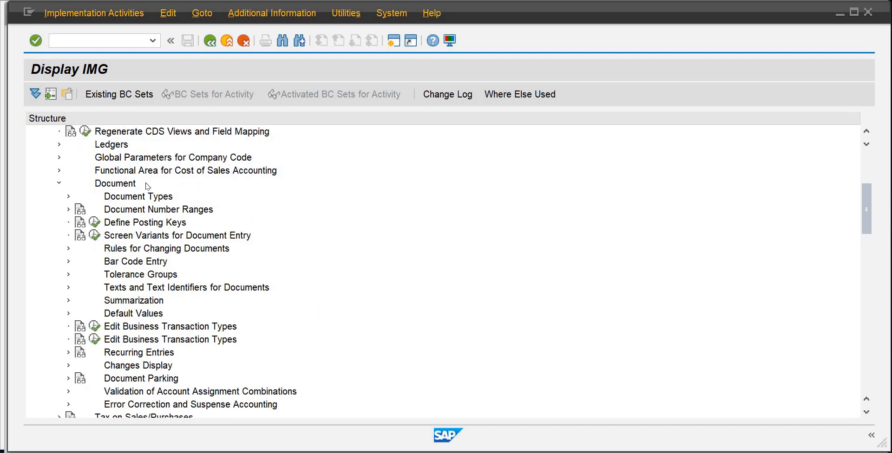
pyautogui.click(68, 197)
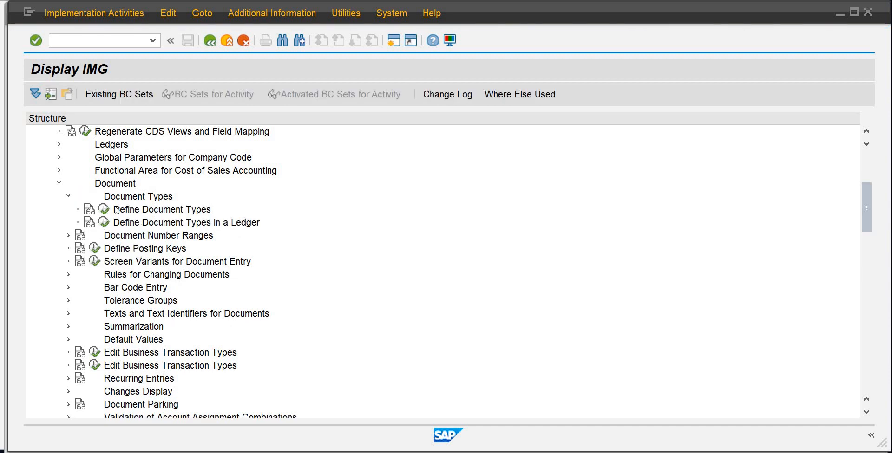
pyautogui.click(106, 211)
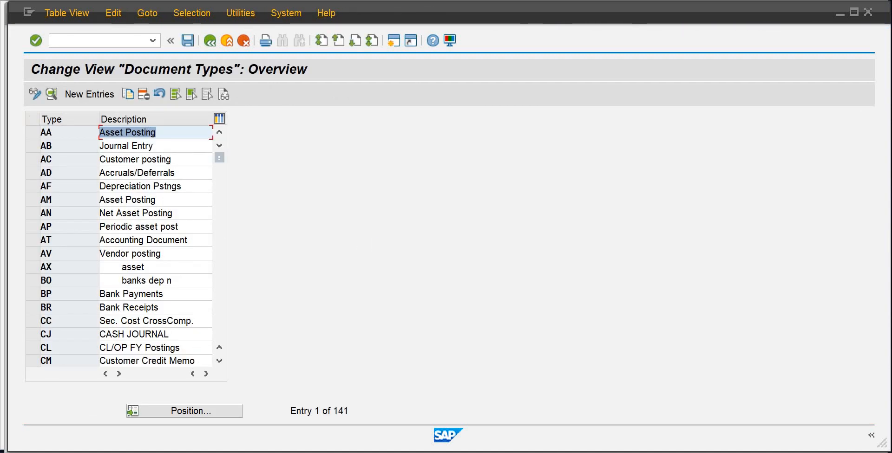
# Review the document types and their descriptions from AA down to CR
pyautogui.click(132, 146)
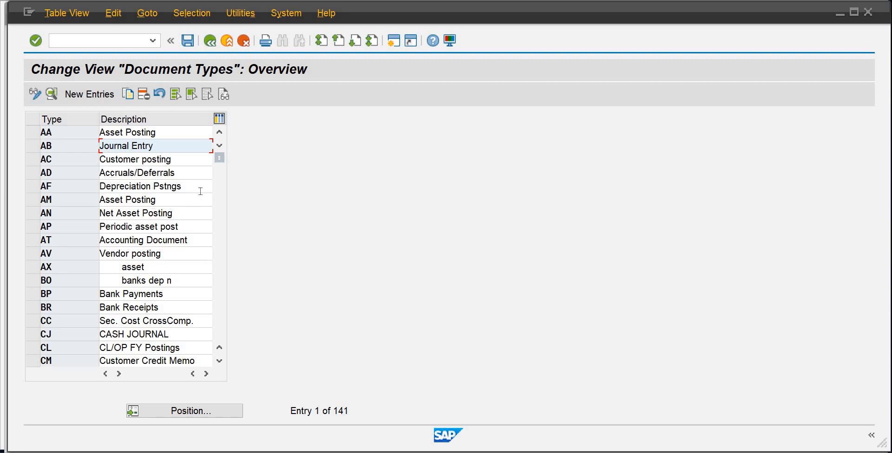
pyautogui.click(144, 306)
pyautogui.click(174, 362)
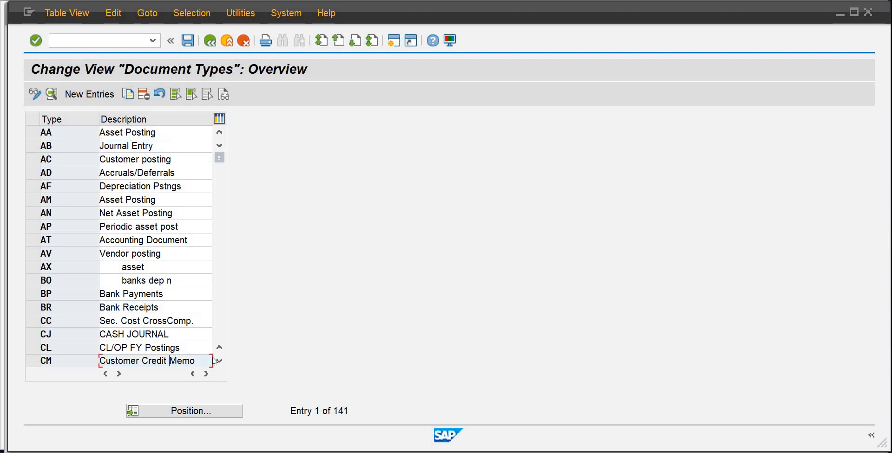
pyautogui.click(221, 362)
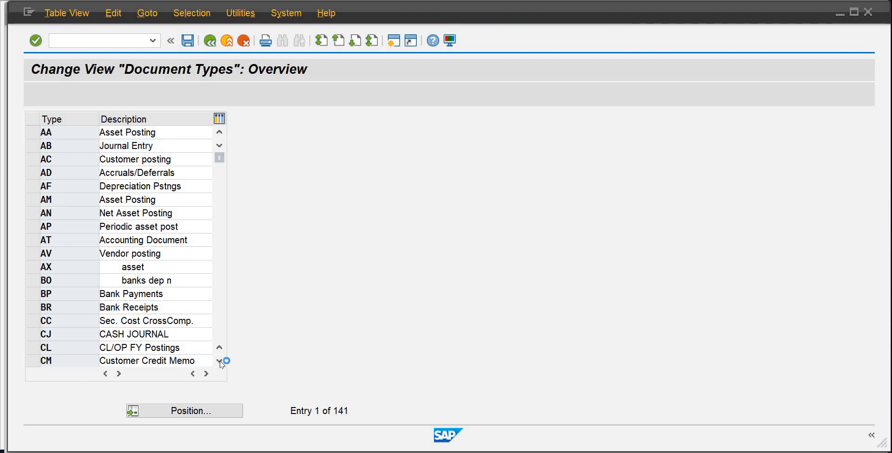
pyautogui.click(219, 362)
pyautogui.click(219, 361)
pyautogui.click(218, 362)
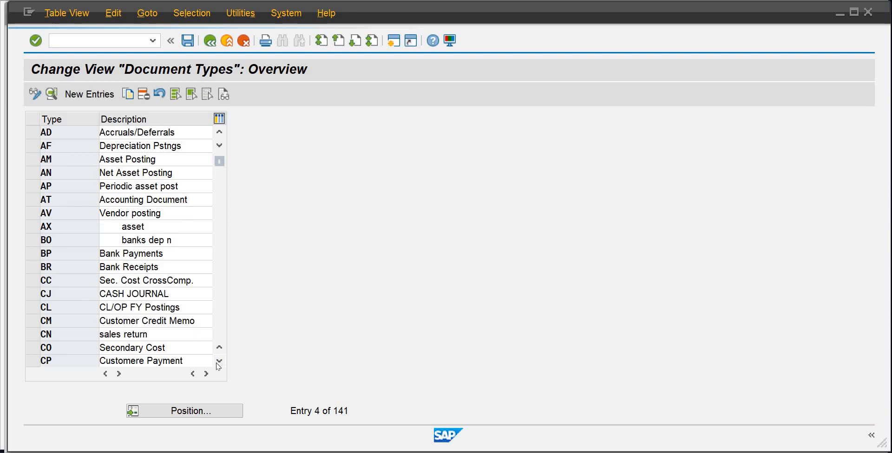
pyautogui.click(161, 363)
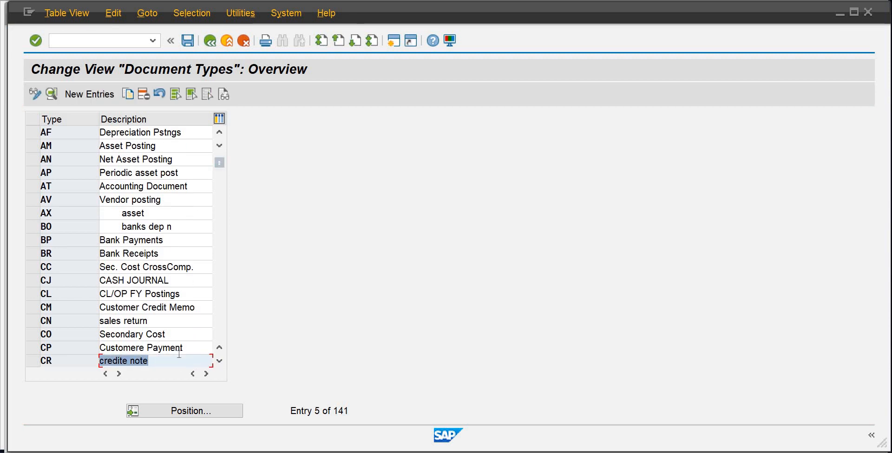
# Correct the description of document type CP to "Customer Payment"
pyautogui.click(147, 347)
pyautogui.press('BackSpace')
pyautogui.press('BackSpace')
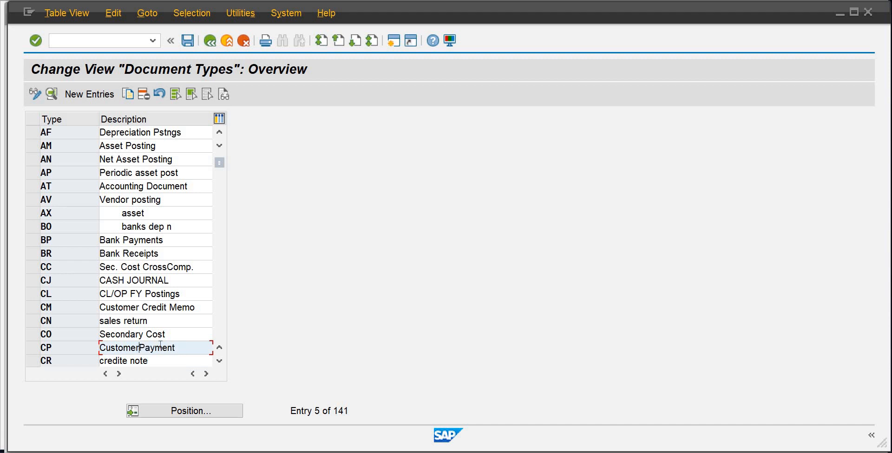
# Review the further document types in the overview, from CR down to DU
pyautogui.click(221, 365)
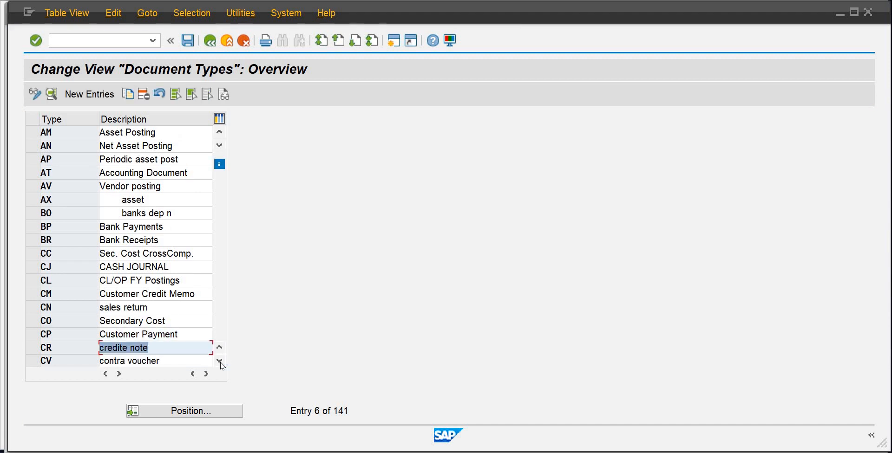
pyautogui.click(221, 364)
pyautogui.click(220, 361)
pyautogui.click(219, 361)
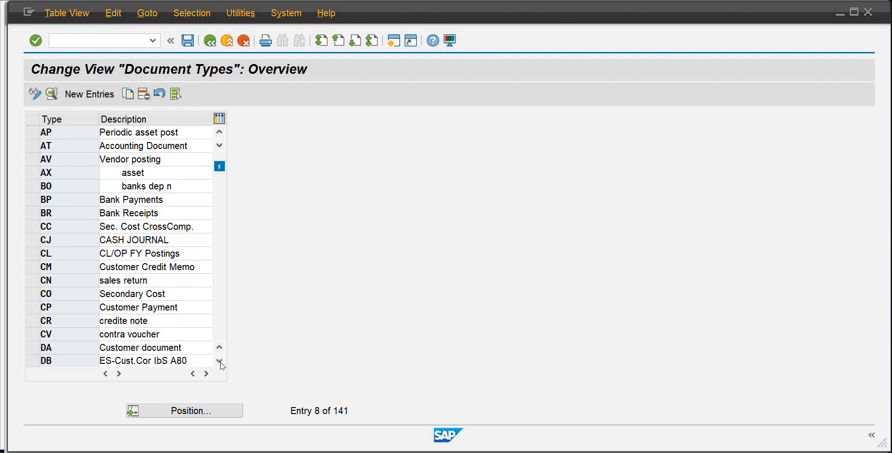
pyautogui.click(219, 362)
pyautogui.click(220, 361)
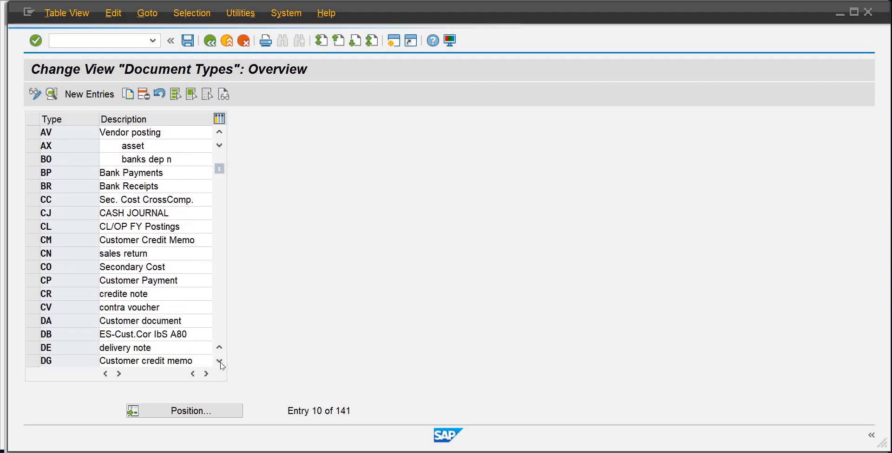
pyautogui.click(219, 361)
pyautogui.click(220, 362)
pyautogui.click(220, 362)
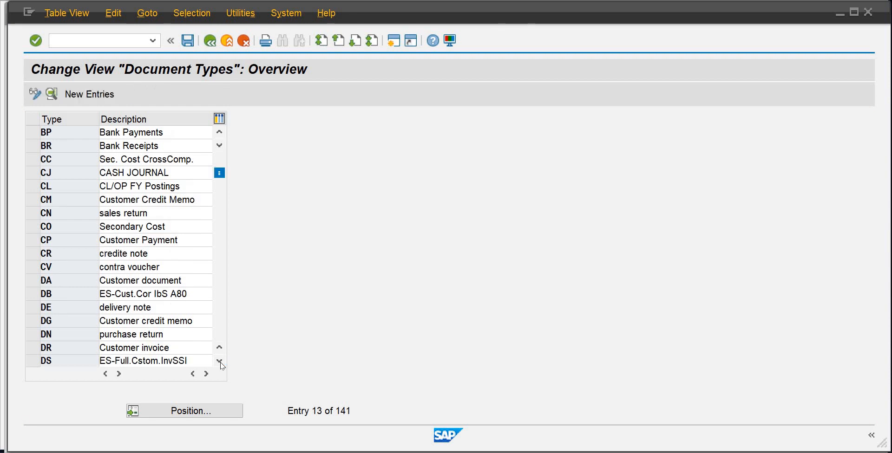
pyautogui.click(219, 361)
pyautogui.click(220, 362)
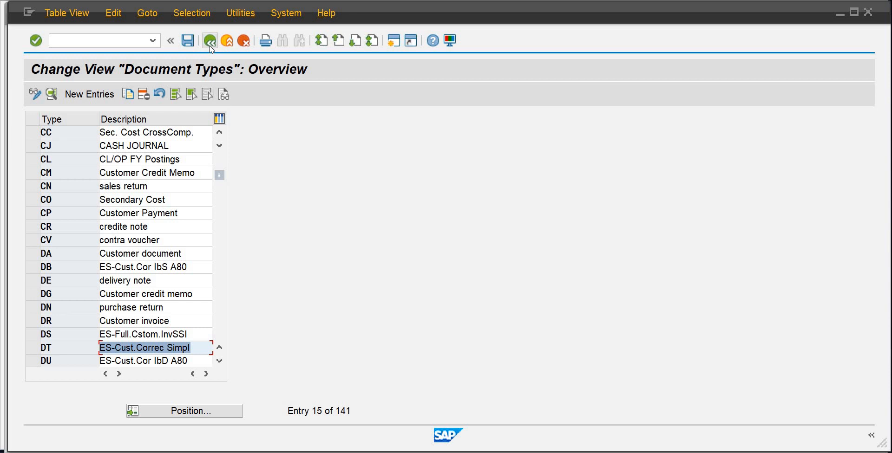
# Open the details of document type AV, examine its number range and allowed account types, and return to the overview
pyautogui.moveTo(219, 176); pyautogui.dragTo(210, 136)
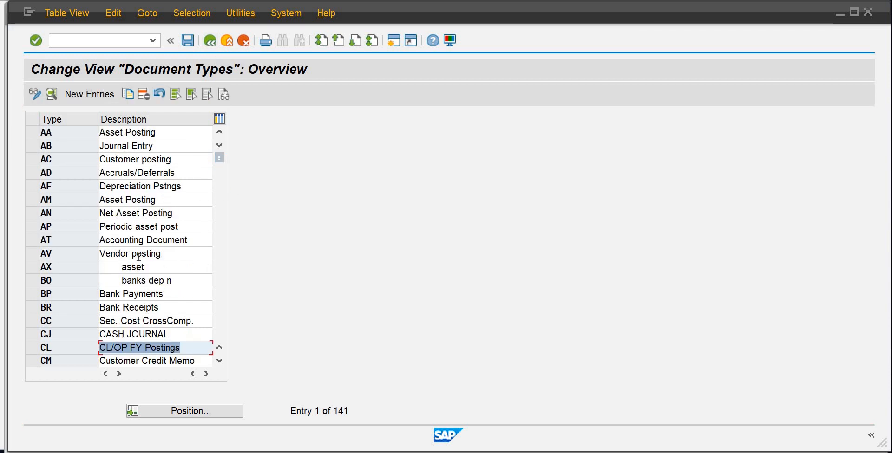
pyautogui.doubleClick(141, 255)
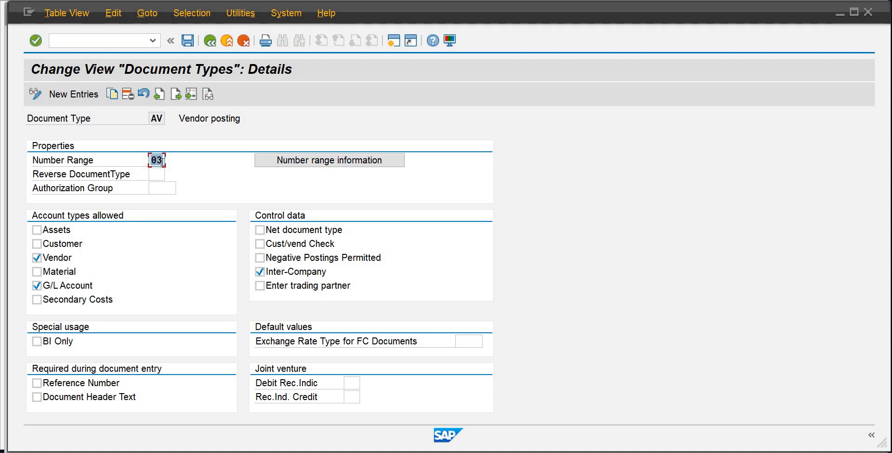
pyautogui.moveTo(159, 162); pyautogui.dragTo(151, 161)
pyautogui.click(163, 161)
pyautogui.click(32, 243)
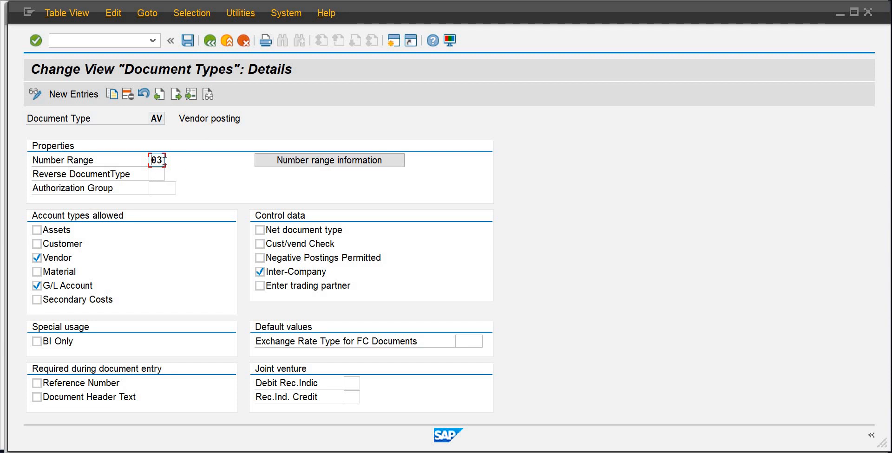
pyautogui.doubleClick(148, 161)
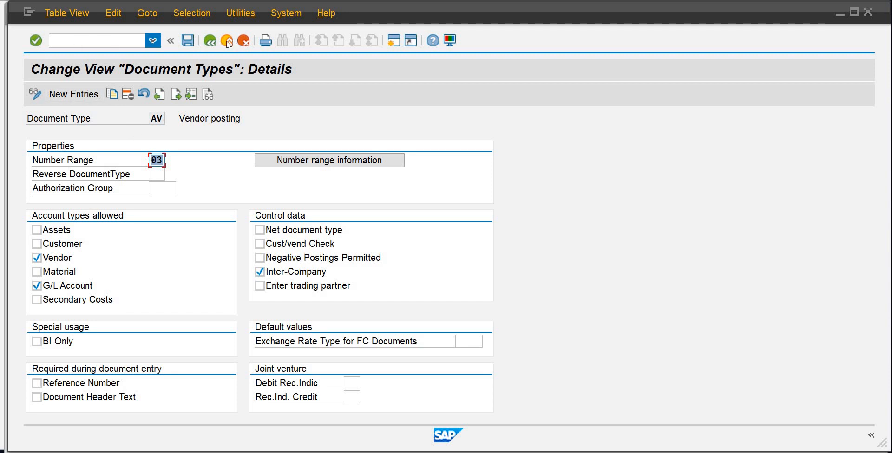
pyautogui.click(212, 43)
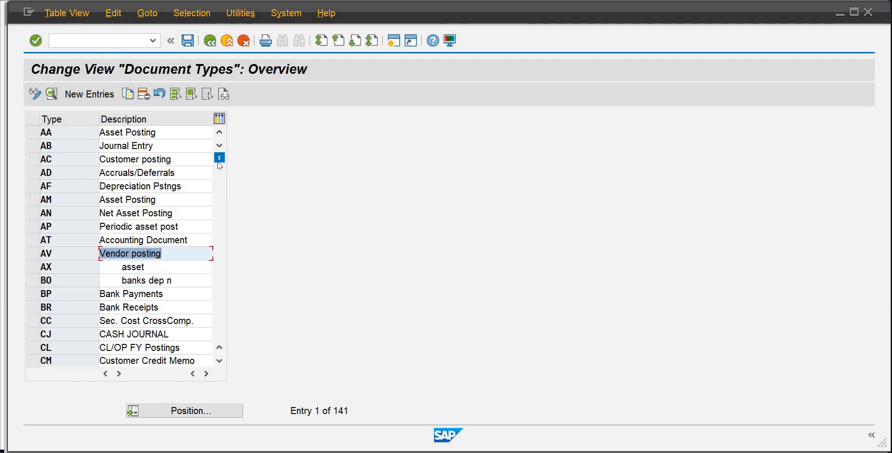
# Open the details of document type AB, examine its number range and allowed account types, and return to the overview
pyautogui.click(133, 147)
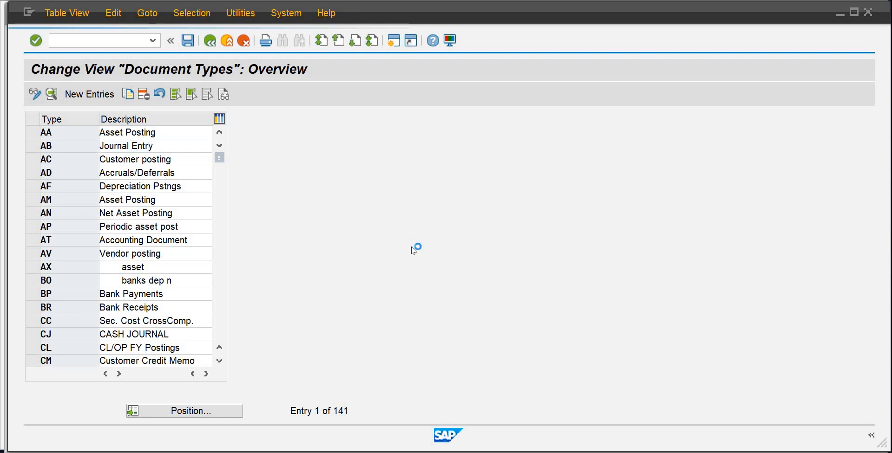
pyautogui.press('F2')
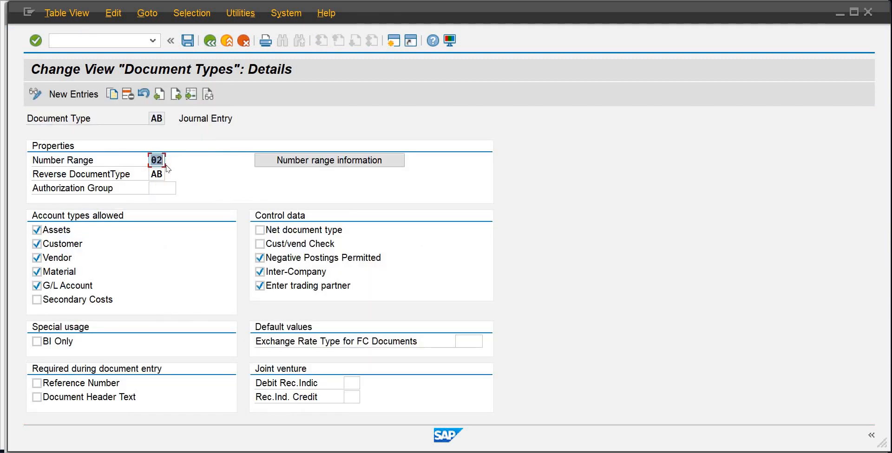
pyautogui.click(210, 41)
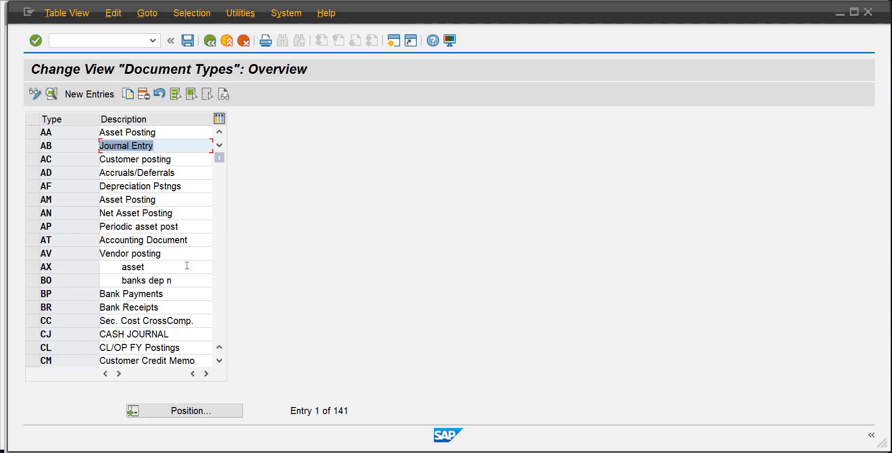
# Position the overview at document type CJ, examine the details of type DA, and return to the overview
pyautogui.click(221, 362)
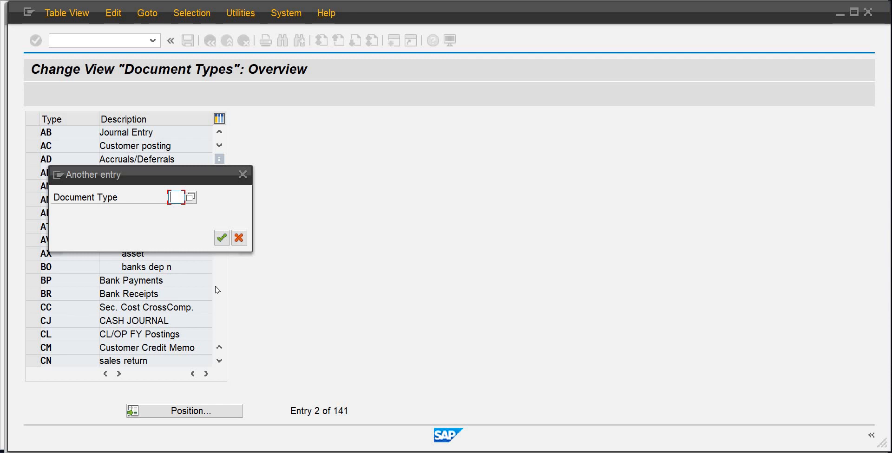
pyautogui.write('CJ')
pyautogui.press('Return')
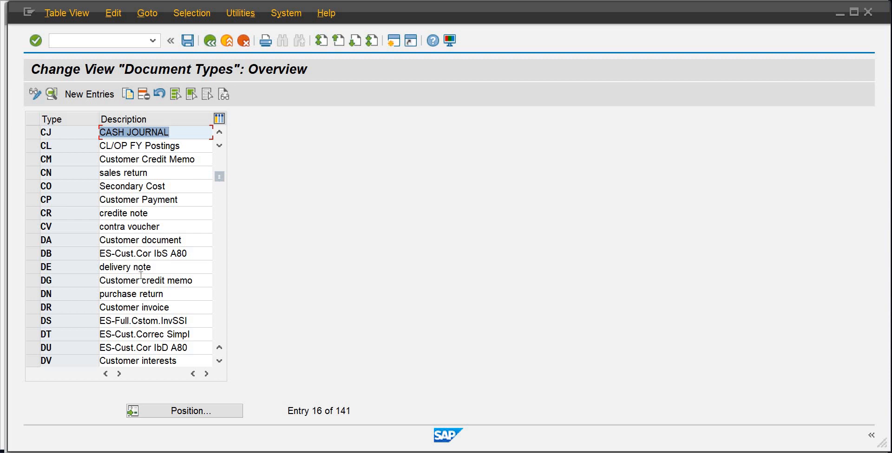
pyautogui.doubleClick(139, 243)
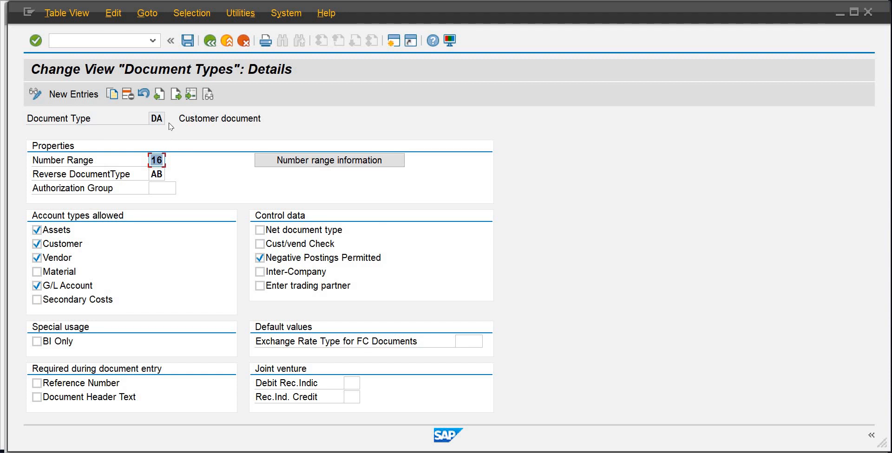
pyautogui.click(210, 42)
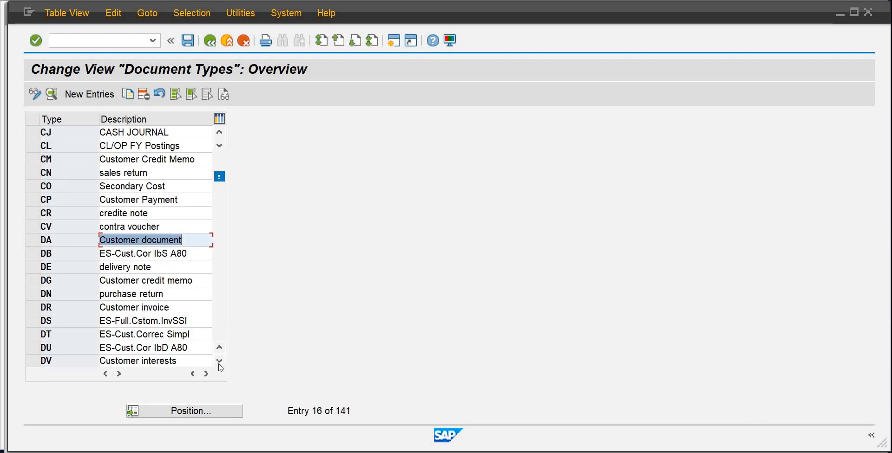
# Find document type KA further down the overview, examine its number range and allowed account types, and return to the overview
pyautogui.click(220, 361)
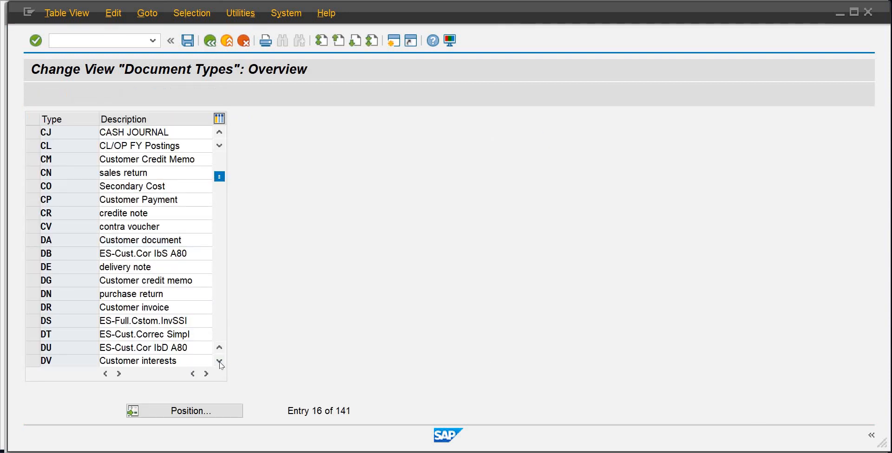
pyautogui.scroll(-3, 221, 204)
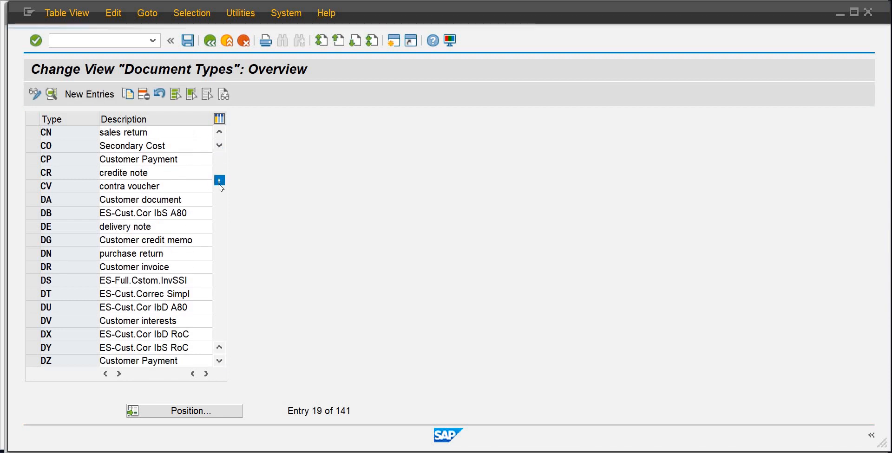
pyautogui.moveTo(220, 182); pyautogui.dragTo(220, 203)
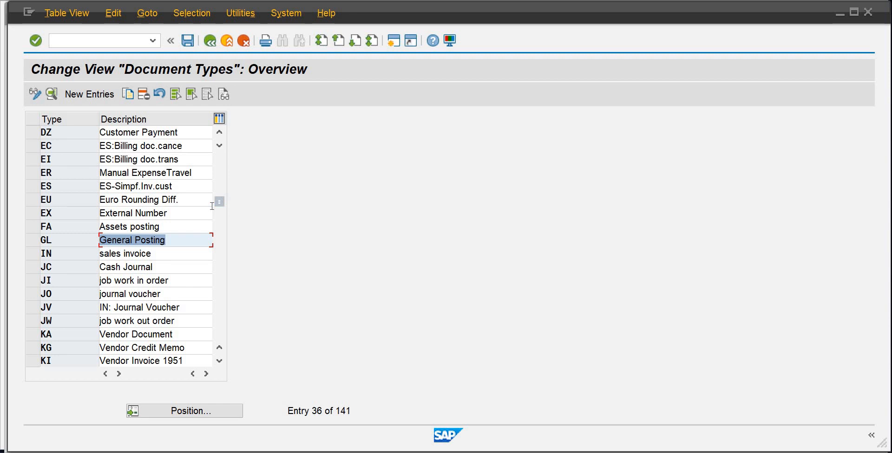
pyautogui.doubleClick(141, 338)
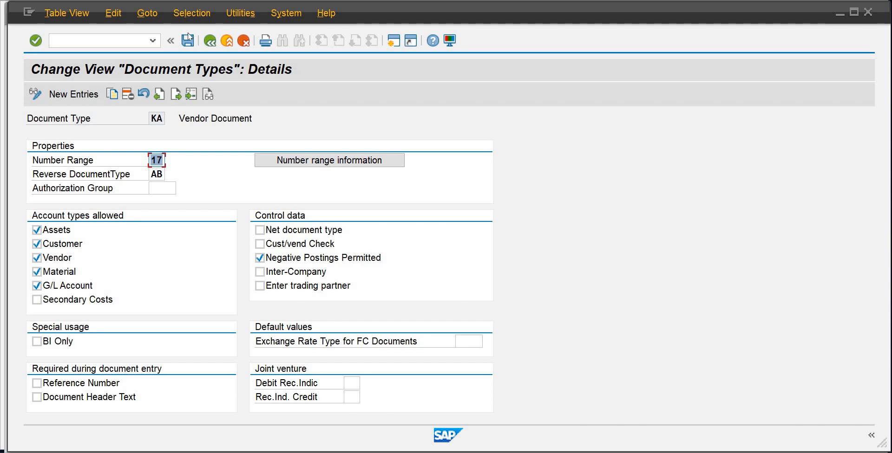
pyautogui.click(210, 41)
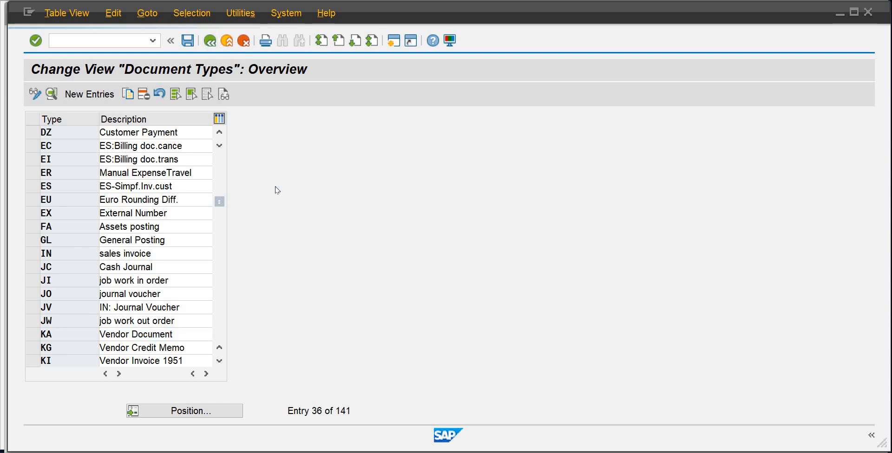
# Exit the document types overview with the changes saved and open the Define Document Number Ranges activity in the customizing guide
pyautogui.press('F3')
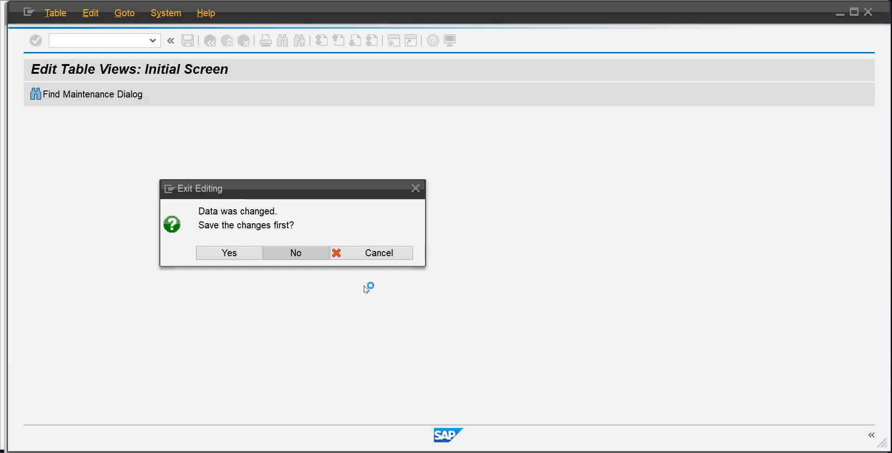
pyautogui.click(204, 255)
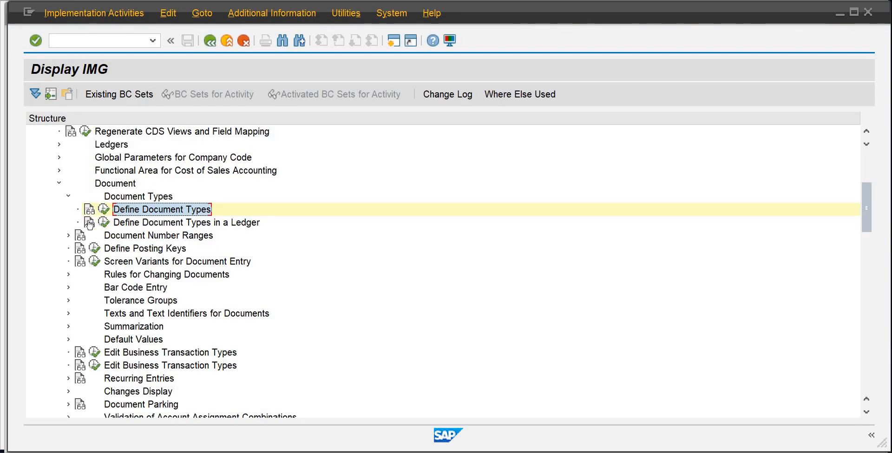
pyautogui.click(68, 197)
pyautogui.click(69, 209)
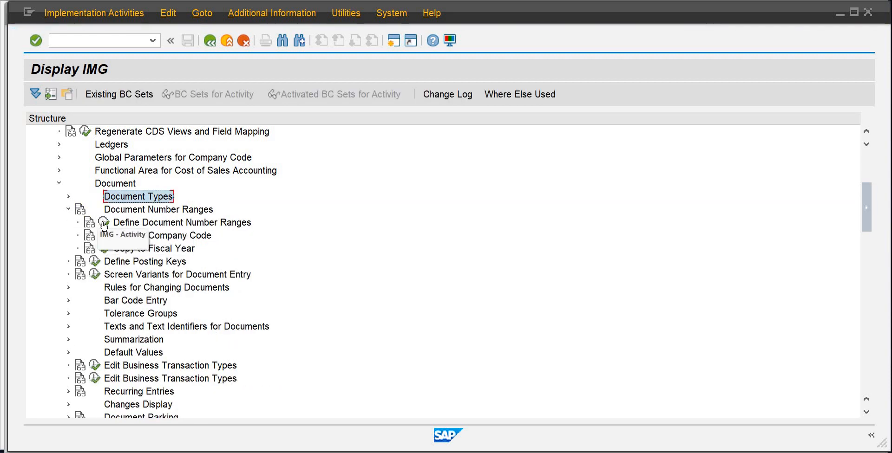
pyautogui.click(104, 223)
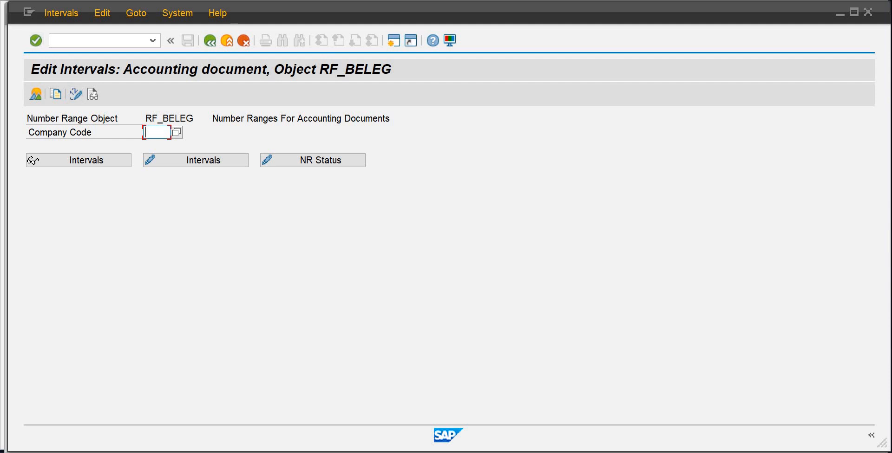
# Open the accounting document number range intervals of company code JR01 for editing
pyautogui.click(18, 2)
pyautogui.click(151, 135)
pyautogui.click(184, 163)
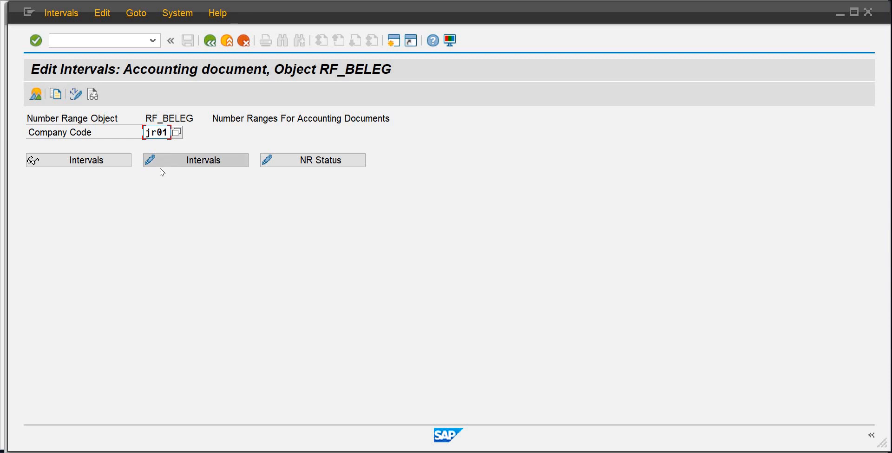
pyautogui.click(192, 160)
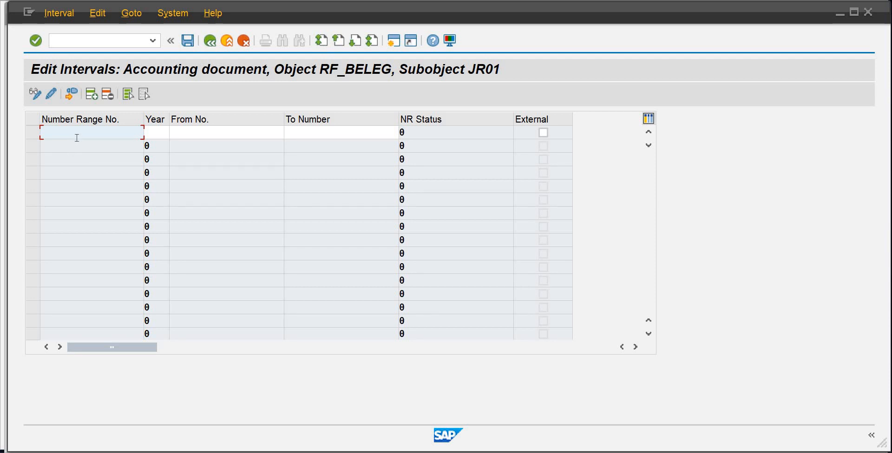
# Enter number range interval 01 for year 2024, running from 0001 to 0999
pyautogui.write('01')
pyautogui.press('Tab')
pyautogui.write('2024')
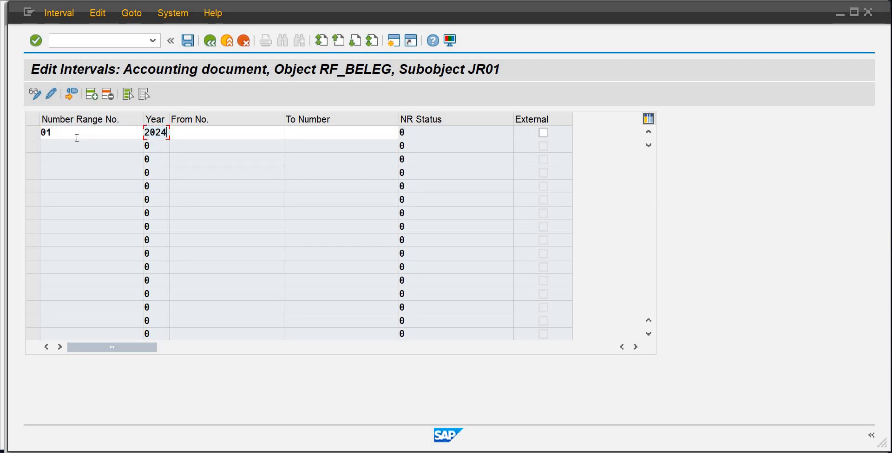
pyautogui.press('Tab')
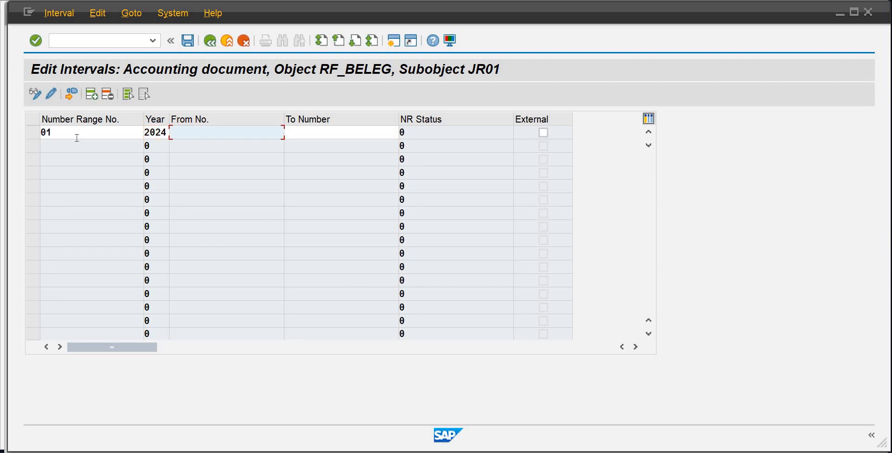
pyautogui.write('0001')
pyautogui.press('Tab')
pyautogui.write('0999')
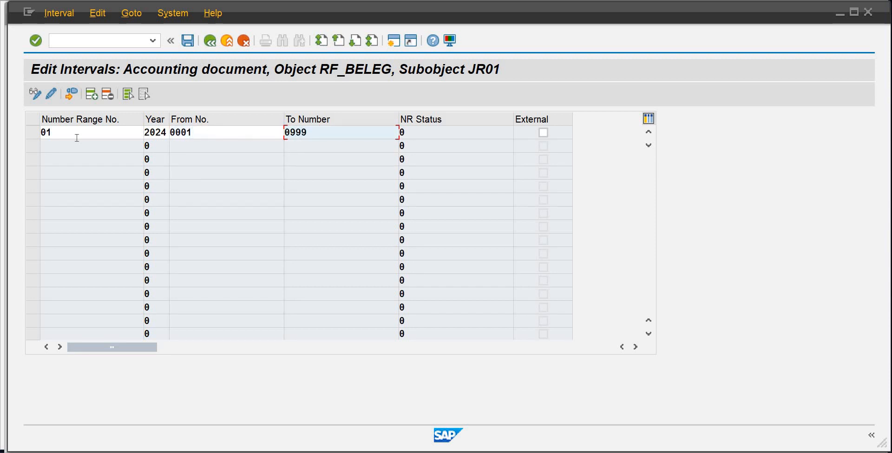
# Add number range interval 14 for year 2024, running from 1000 to 1999
pyautogui.click(94, 94)
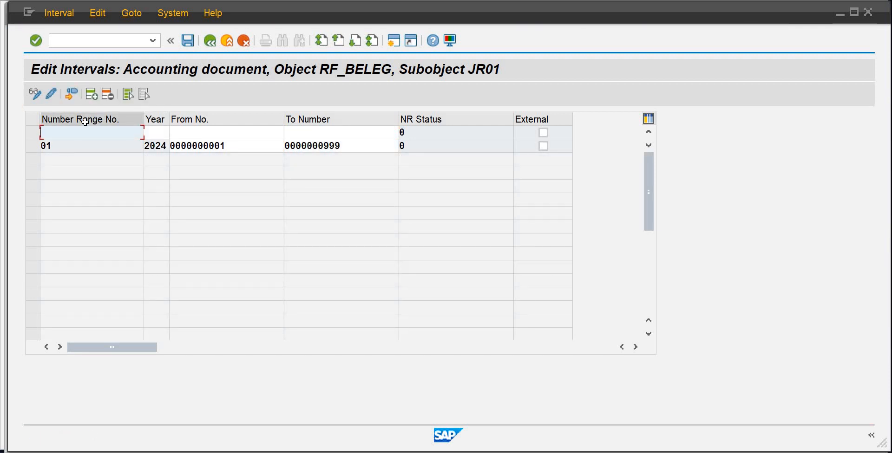
pyautogui.write('14')
pyautogui.press('Tab')
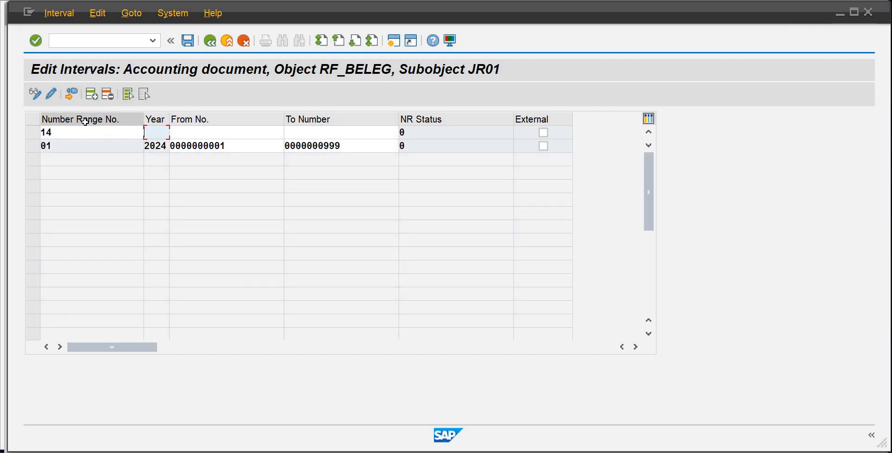
pyautogui.write('2024')
pyautogui.press('Tab')
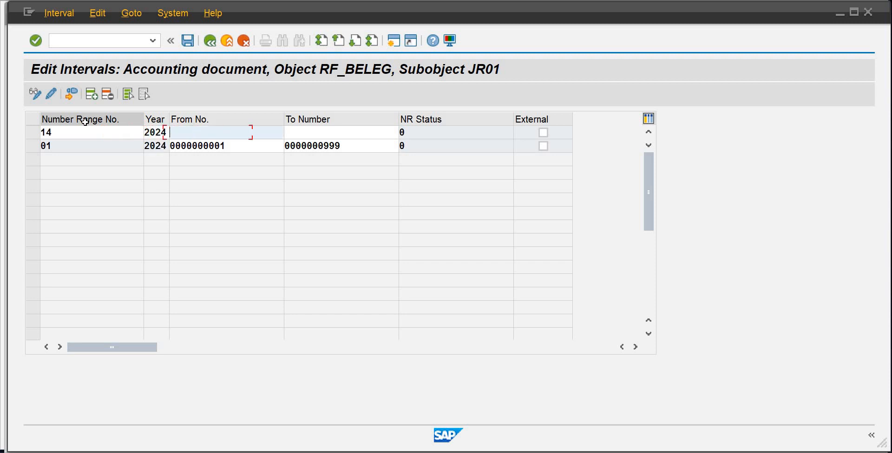
pyautogui.write('1000')
pyautogui.press('Tab')
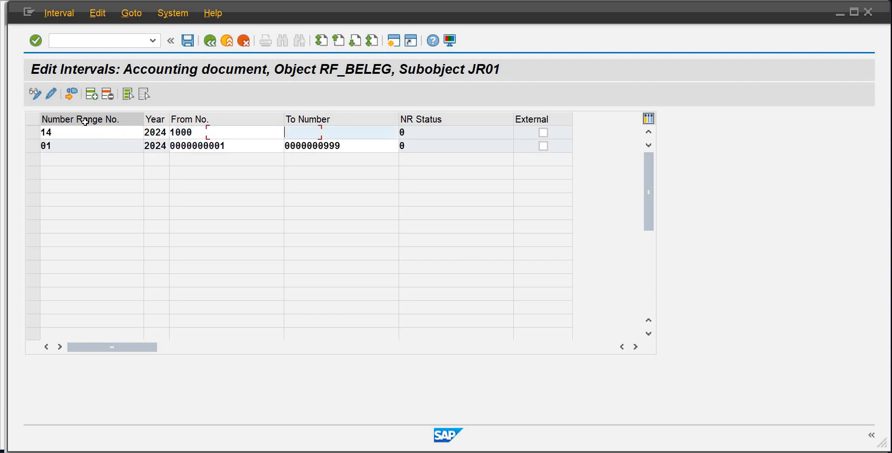
pyautogui.write('1999')
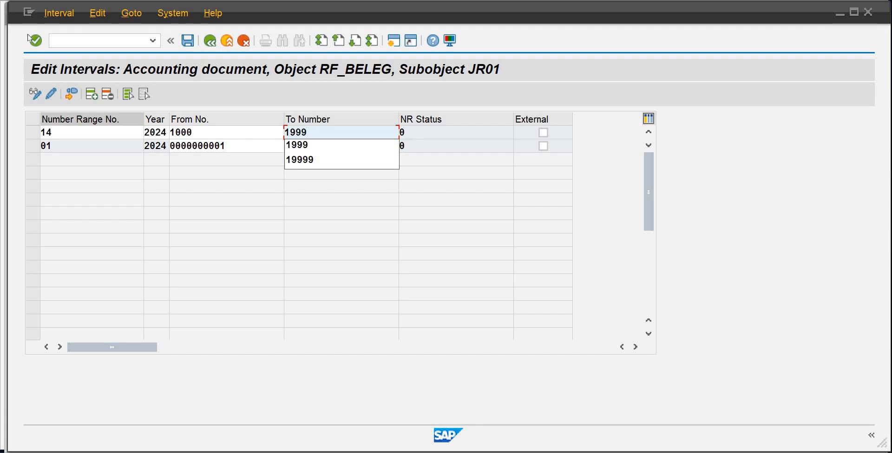
# Add number range interval 15 for year 2024, running from 2000 to 2999
pyautogui.click(92, 95)
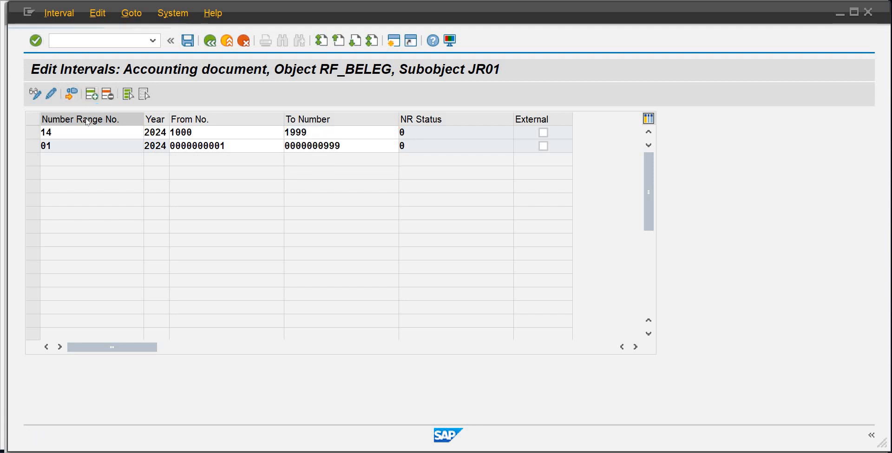
pyautogui.write('15')
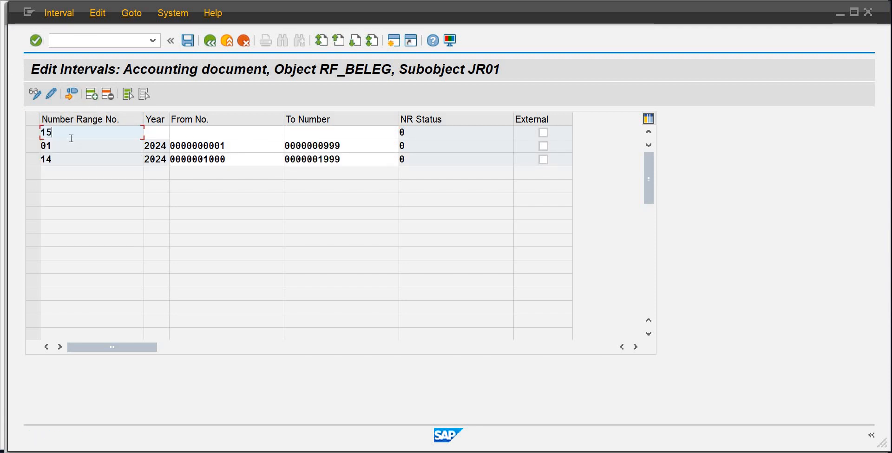
pyautogui.press('Tab')
pyautogui.write('2024')
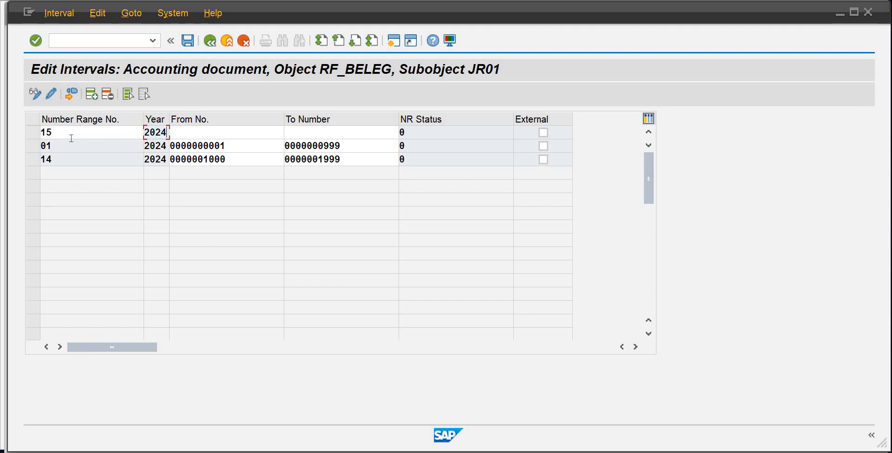
pyautogui.press('Tab')
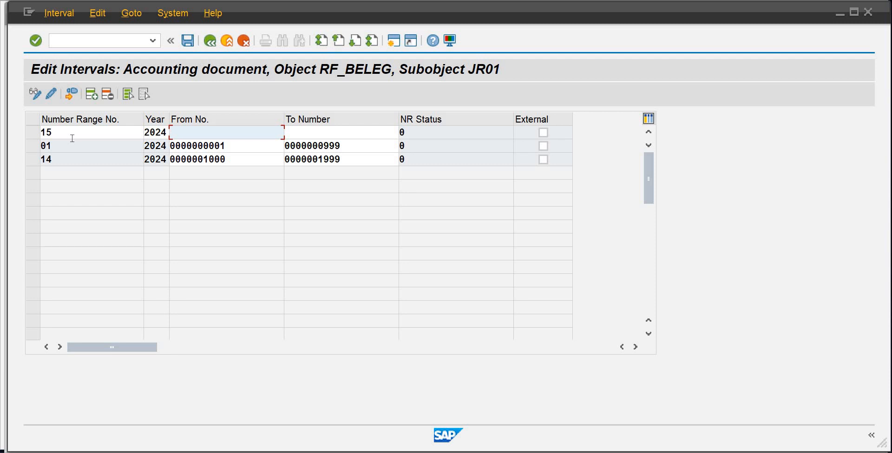
pyautogui.write('2')
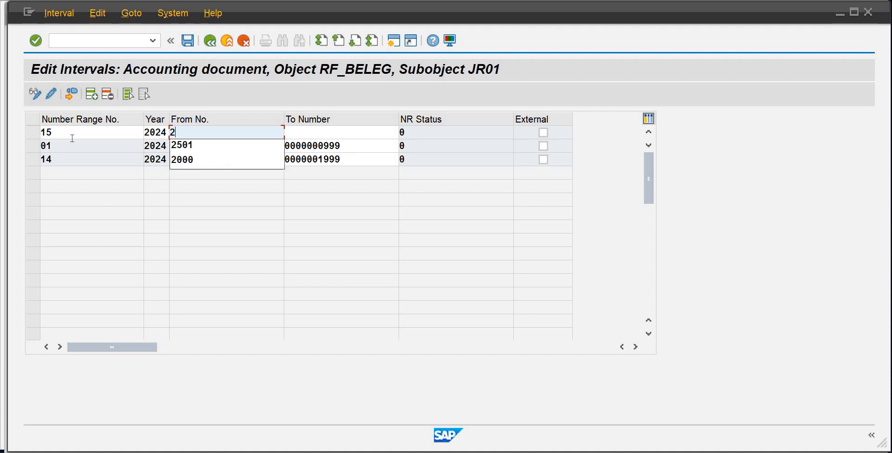
pyautogui.write('000')
pyautogui.press('Tab')
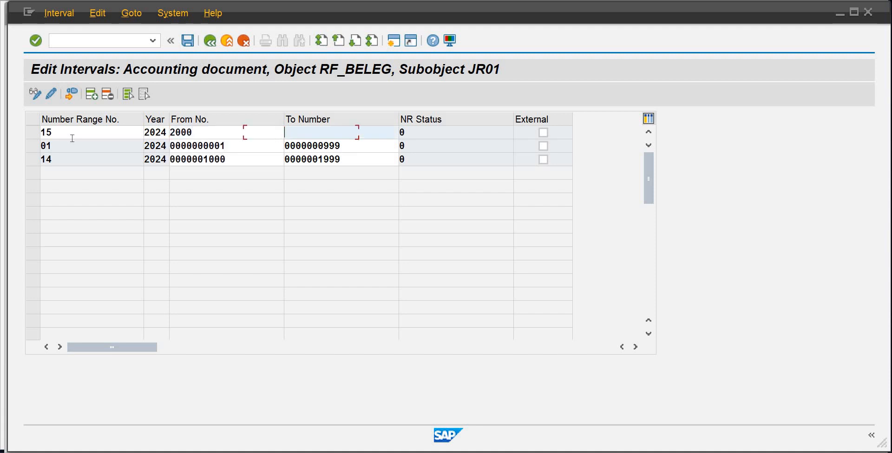
pyautogui.write('2999')
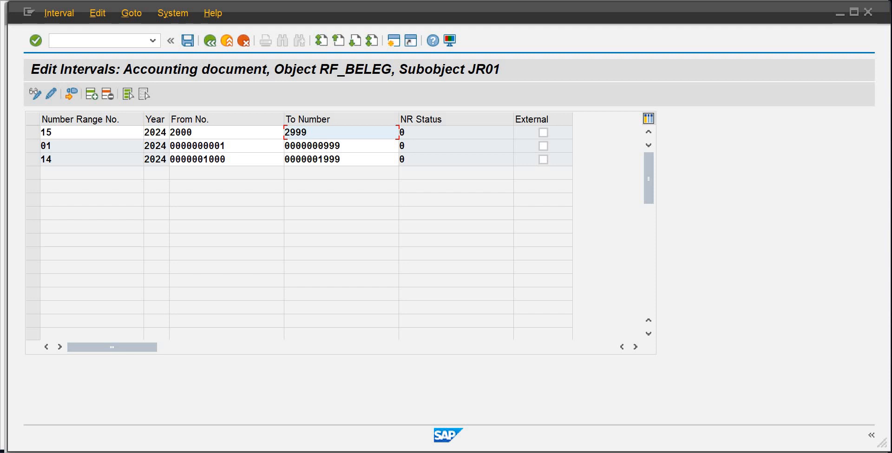
# Add number range interval 16 for year 2024, running from 3000 to 3999
pyautogui.click(93, 96)
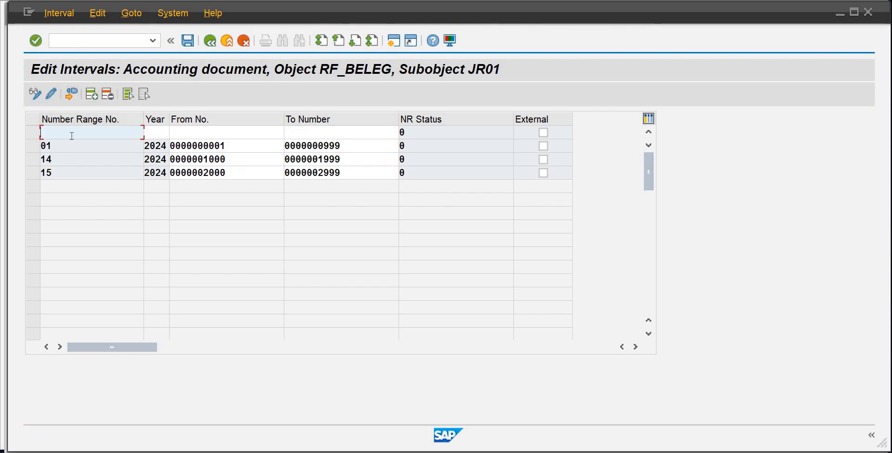
pyautogui.write('16')
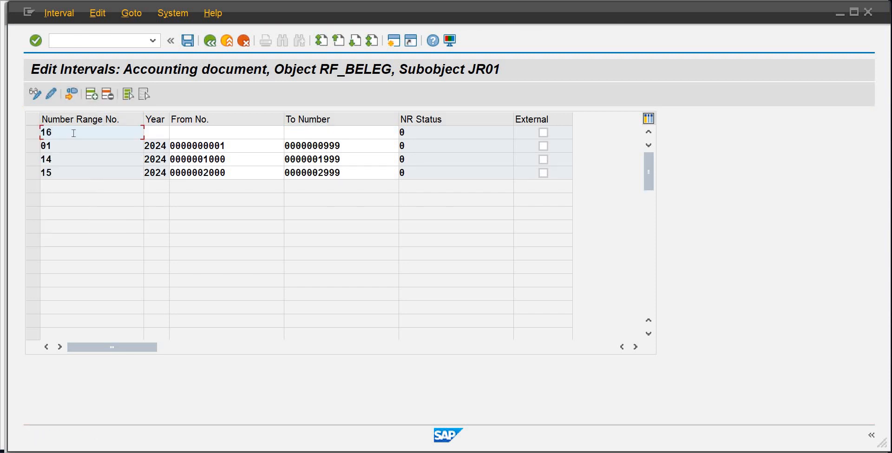
pyautogui.press('Tab')
pyautogui.write('2024')
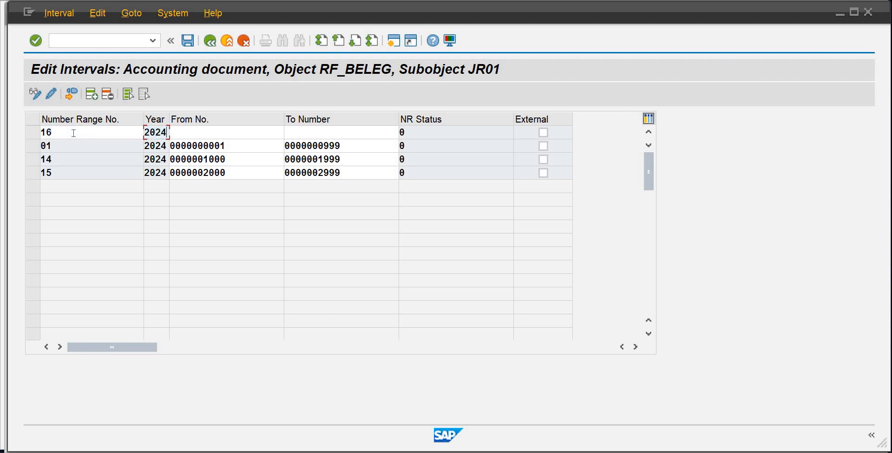
pyautogui.press('Tab')
pyautogui.write('3000')
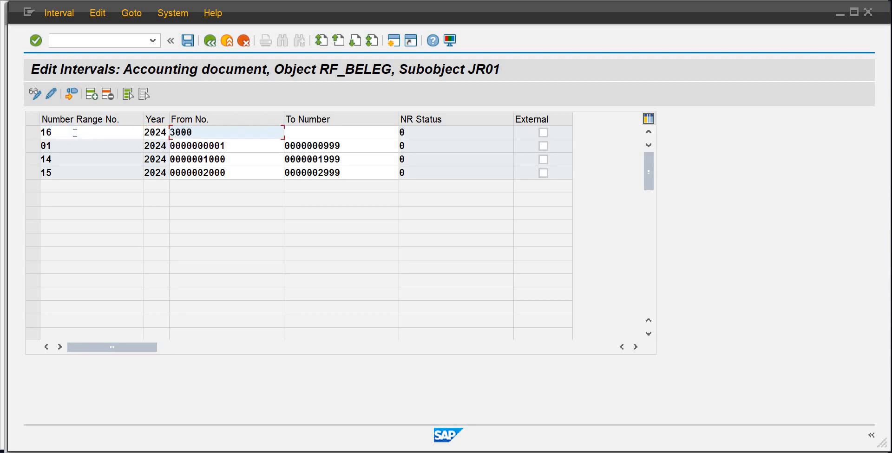
pyautogui.press('Tab')
pyautogui.write('3999')
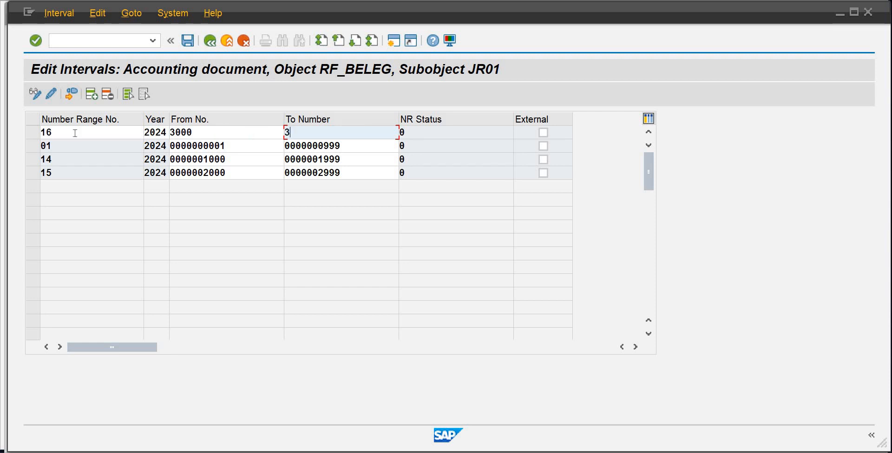
# Add number range interval 17 for year 2024, running from 4000 to 4999
pyautogui.click(92, 95)
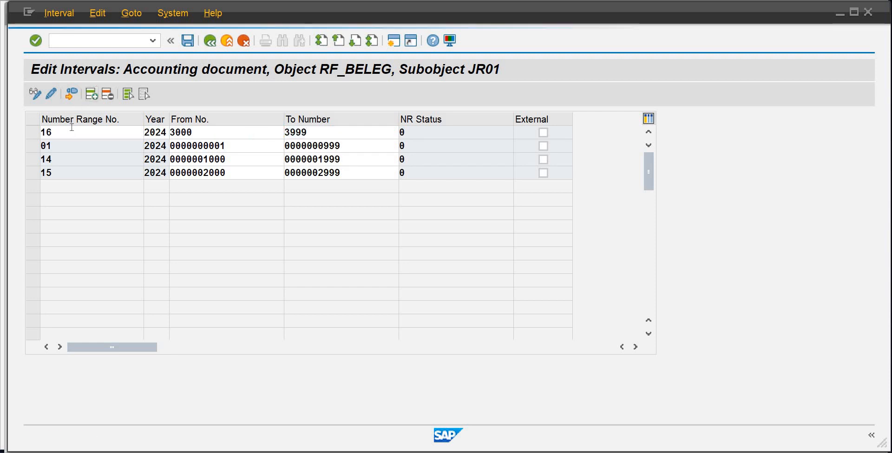
pyautogui.write('17')
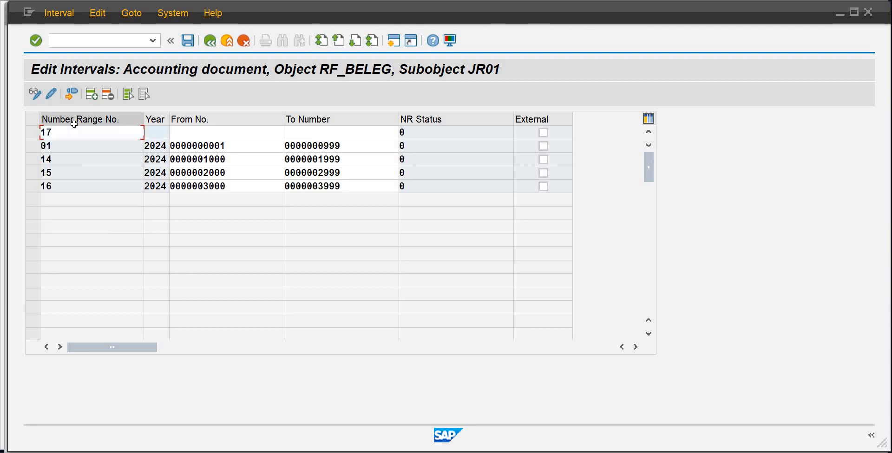
pyautogui.press('Tab')
pyautogui.write('2024')
pyautogui.press('Tab')
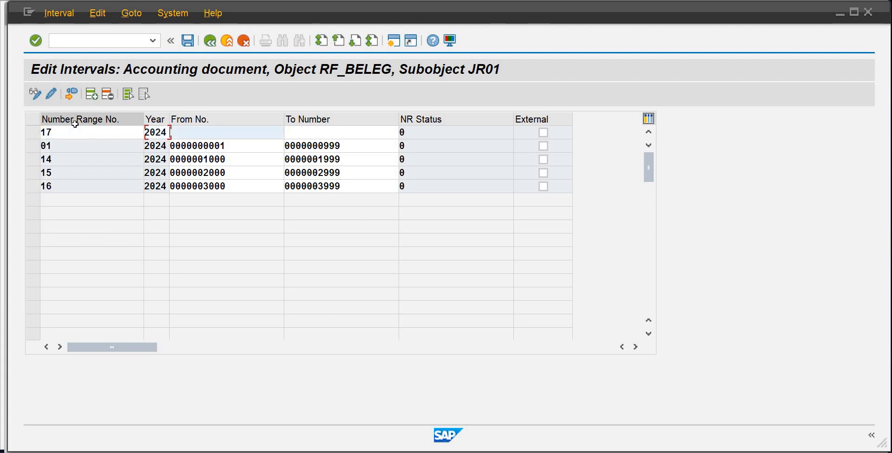
pyautogui.write('4000')
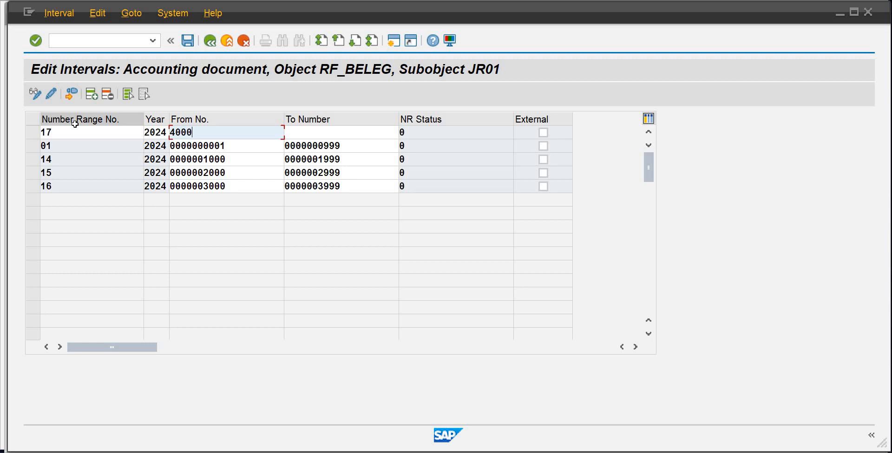
pyautogui.press('Tab')
pyautogui.write('4999')
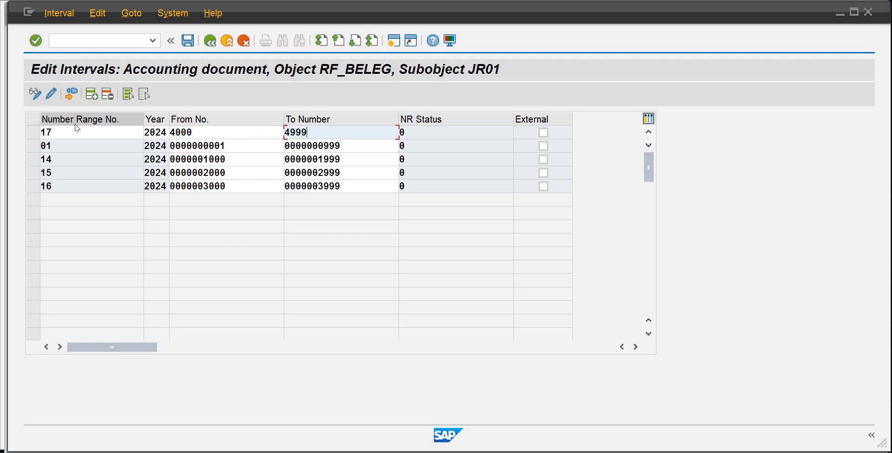
pyautogui.press('Return')
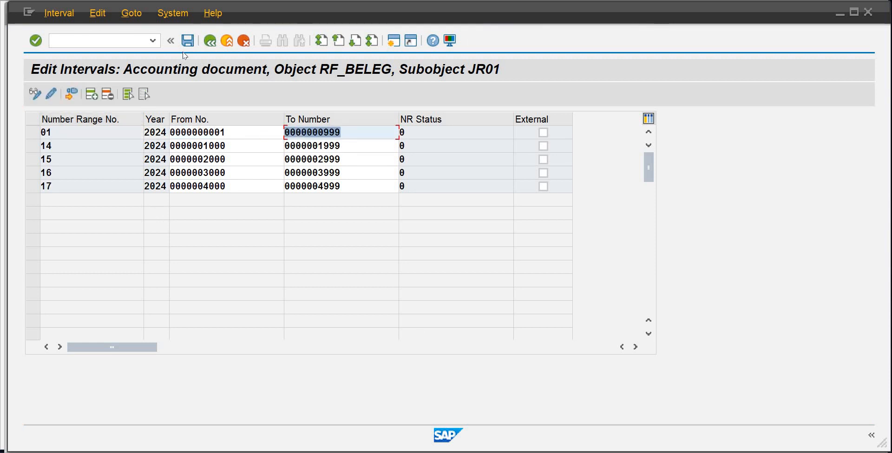
# Save the number range intervals of company code JR01 and return to the implementation guide structure
pyautogui.click(185, 43)
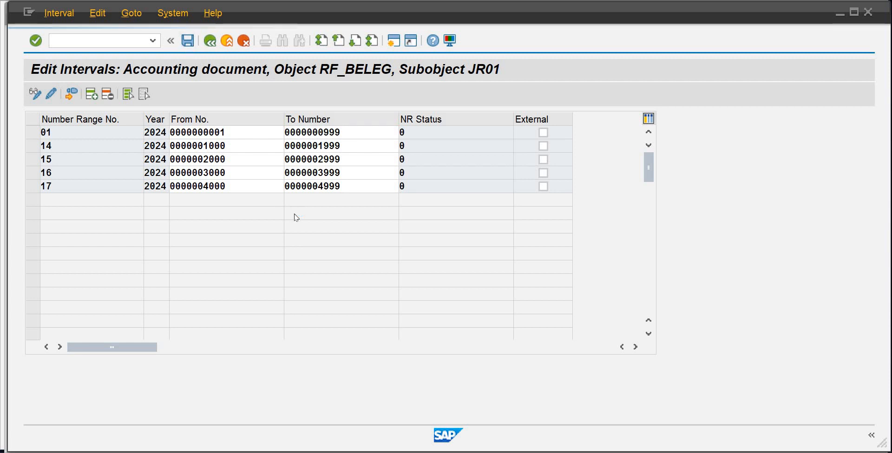
pyautogui.click(461, 405)
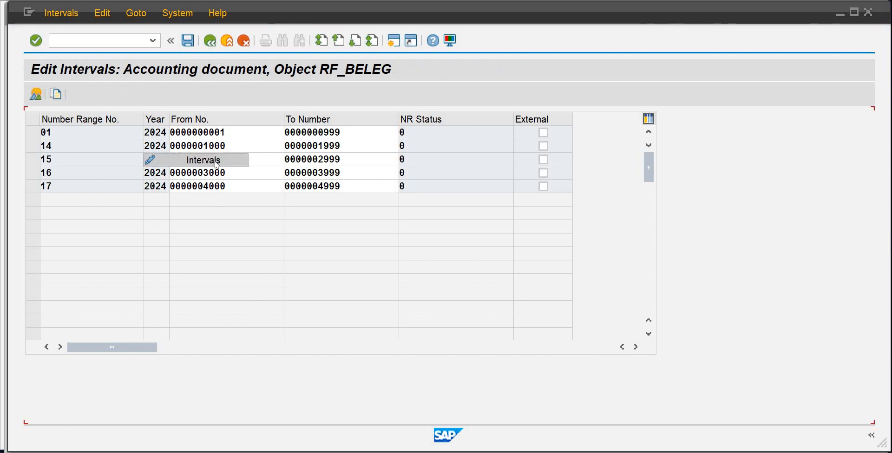
pyautogui.click(211, 45)
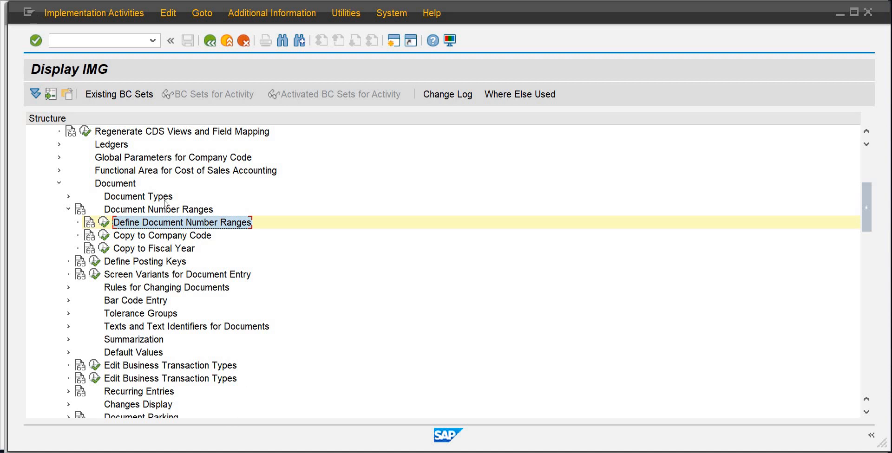
# Open Define Field Status Variants under the Fields node of Ledgers and select variant 0001
pyautogui.click(68, 210)
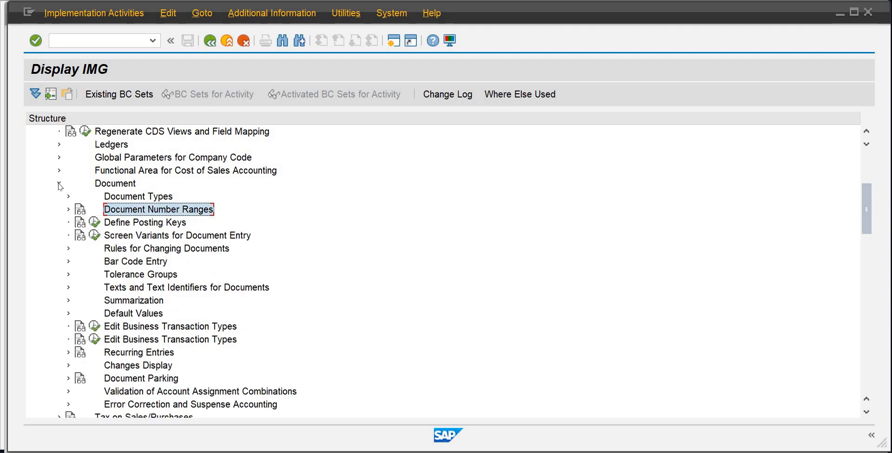
pyautogui.click(60, 184)
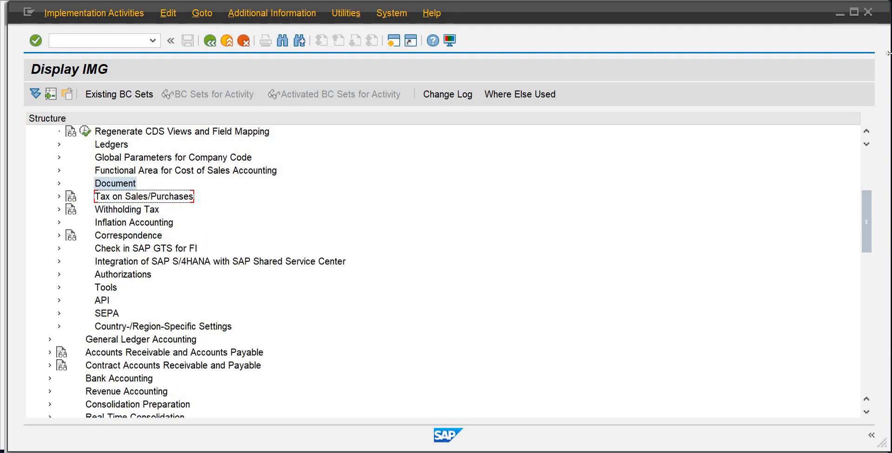
pyautogui.click(59, 145)
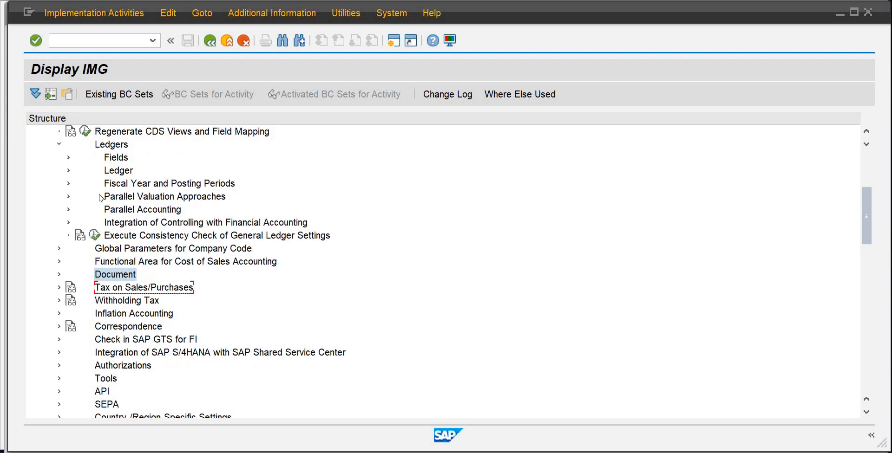
pyautogui.click(68, 157)
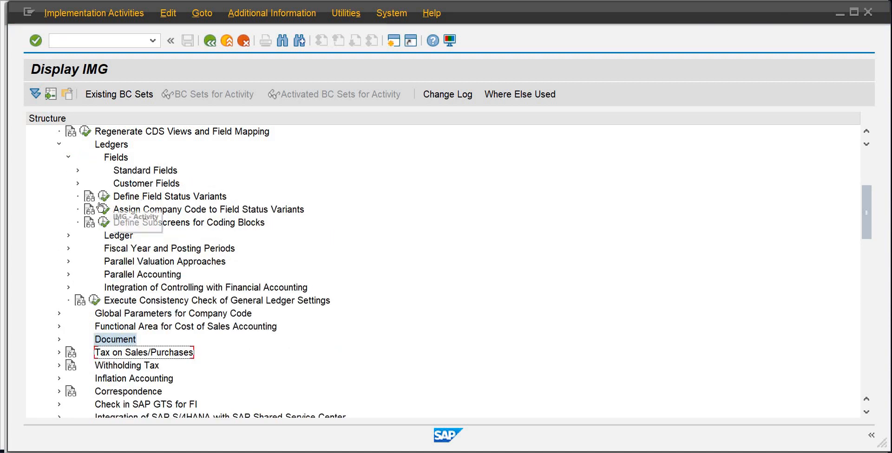
pyautogui.click(105, 197)
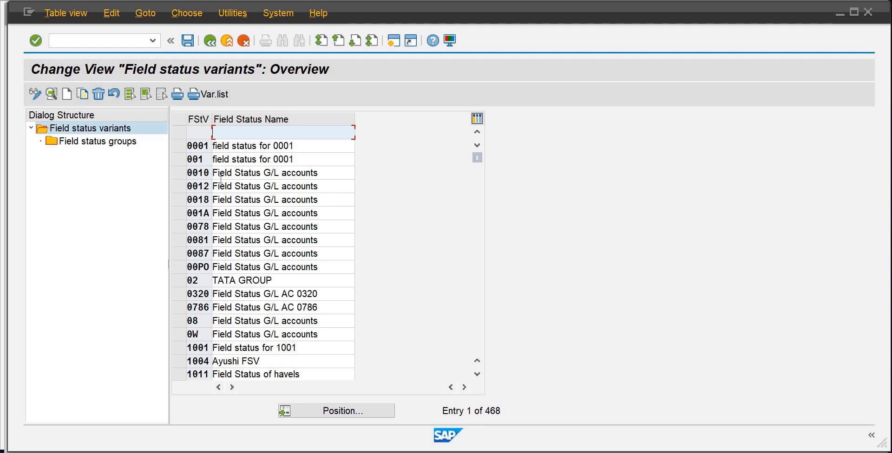
pyautogui.click(183, 146)
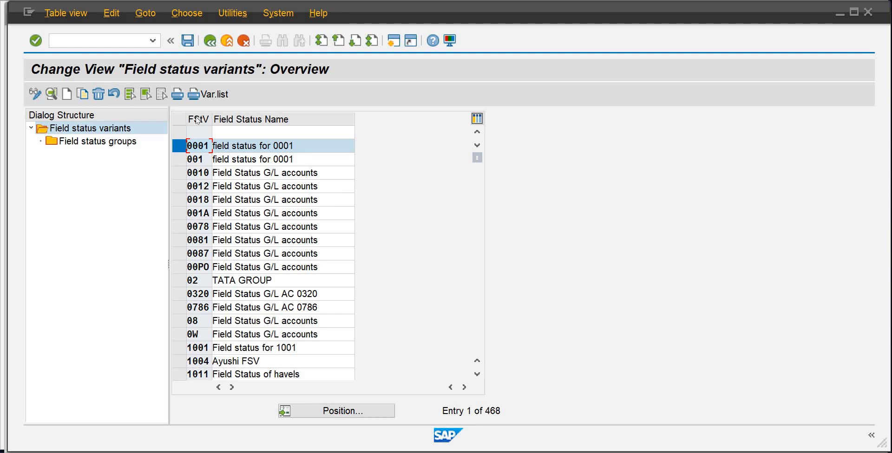
# Open the vendor invoice entry screen in a separate SAP session
pyautogui.click(392, 42)
pyautogui.moveTo(523, 452)
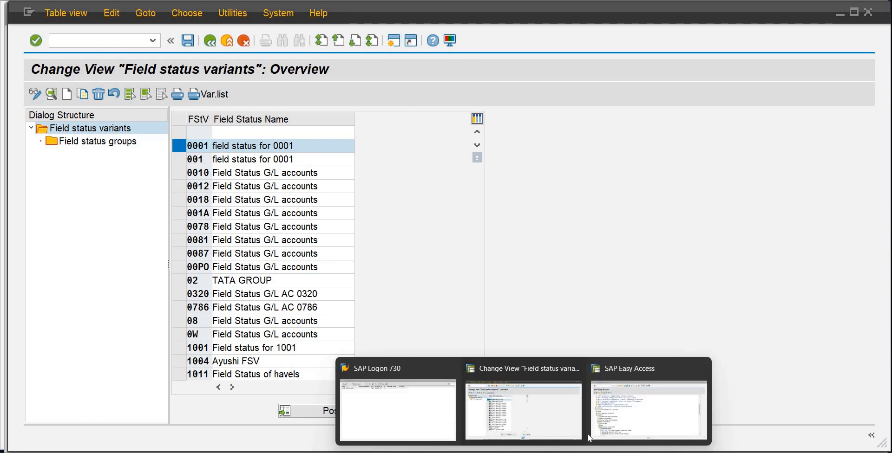
pyautogui.click(647, 410)
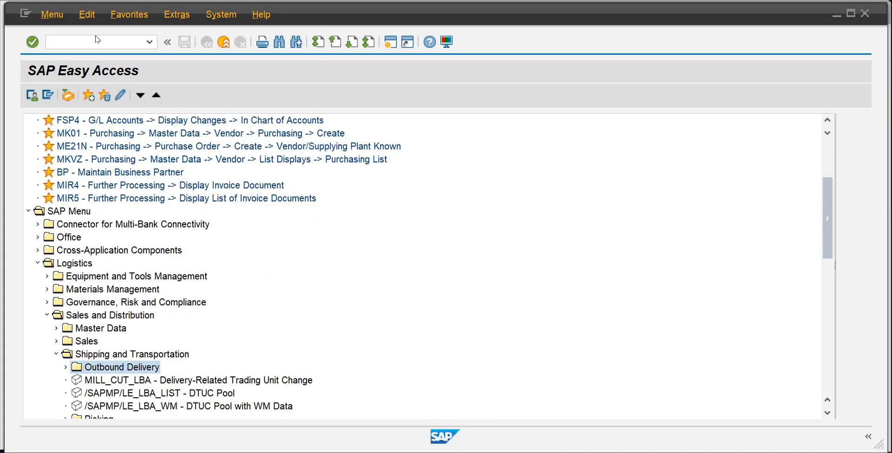
pyautogui.click(99, 38)
pyautogui.write('vl06o')
pyautogui.press('Return')
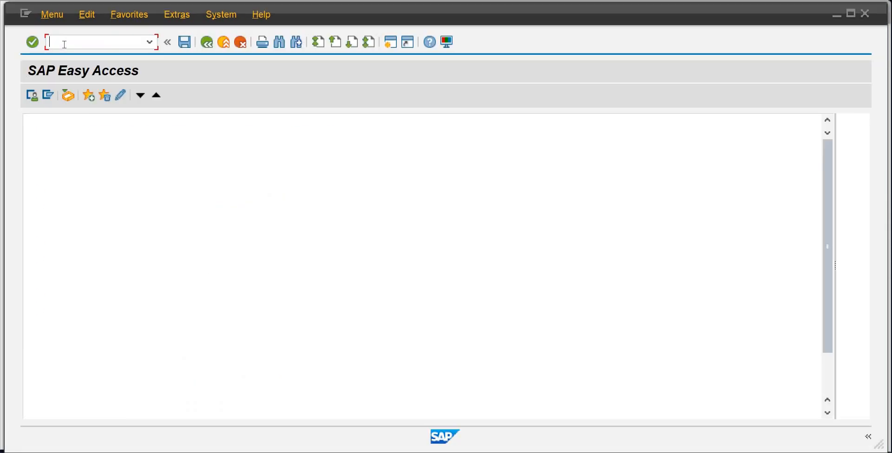
# Open customer invoice entry in another session with transaction fb70
pyautogui.write('fb')
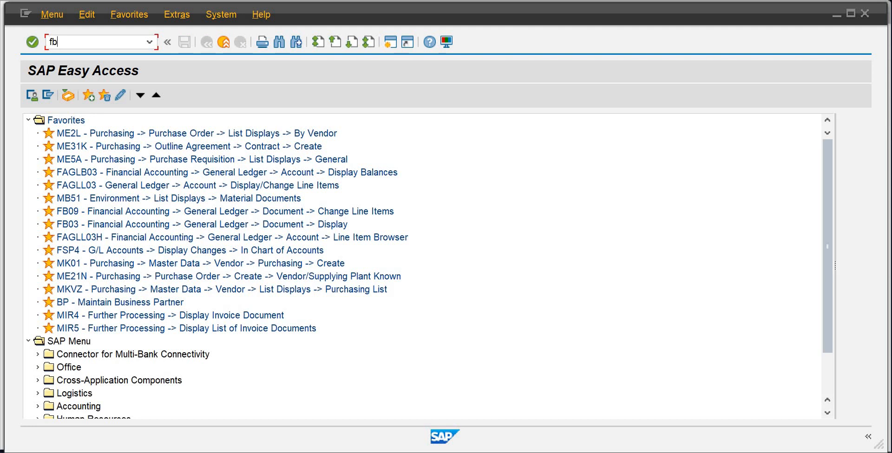
pyautogui.write('70')
pyautogui.press('Return')
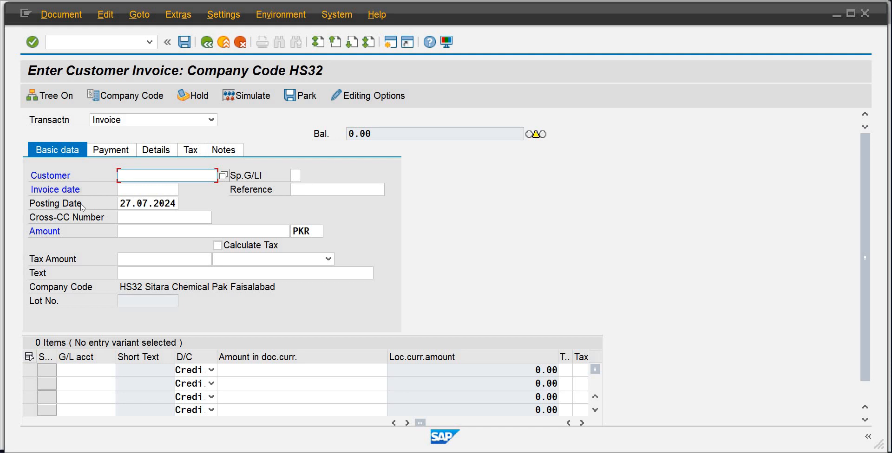
# Examine the basic data fields of the customer invoice, including Cross-CC Number, Reference, Amount, Tax Amount, Text and Lot No
pyautogui.click(99, 220)
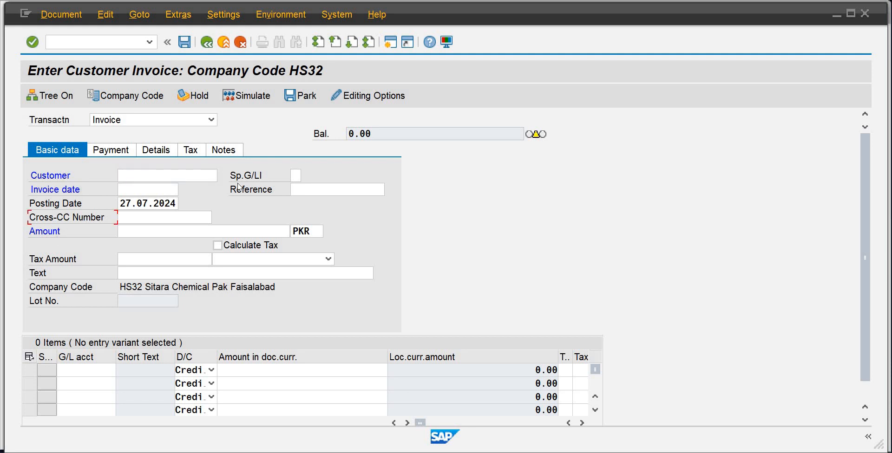
pyautogui.click(296, 176)
pyautogui.click(317, 191)
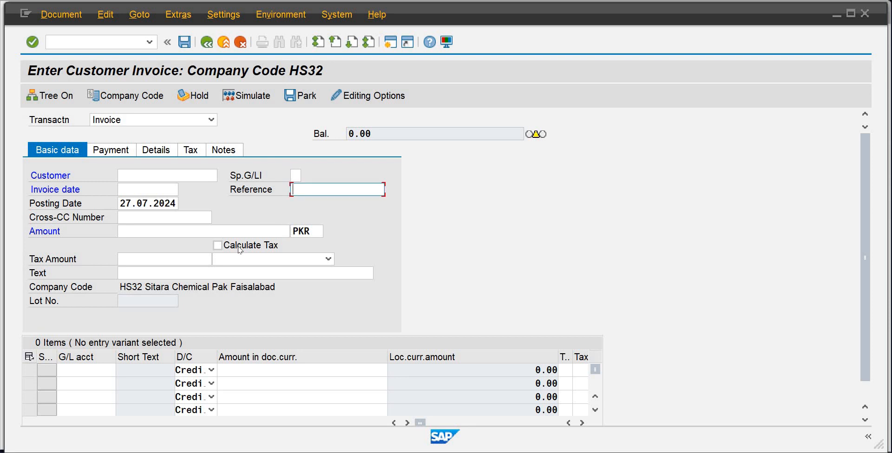
pyautogui.click(120, 262)
pyautogui.click(126, 275)
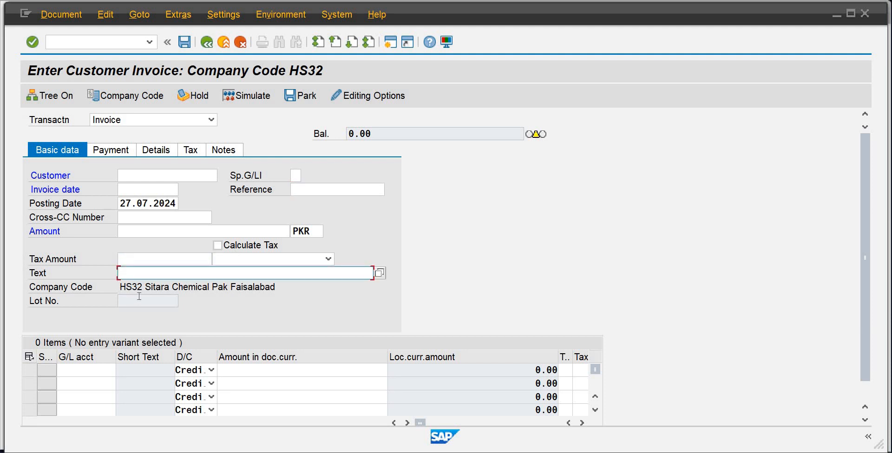
pyautogui.click(137, 300)
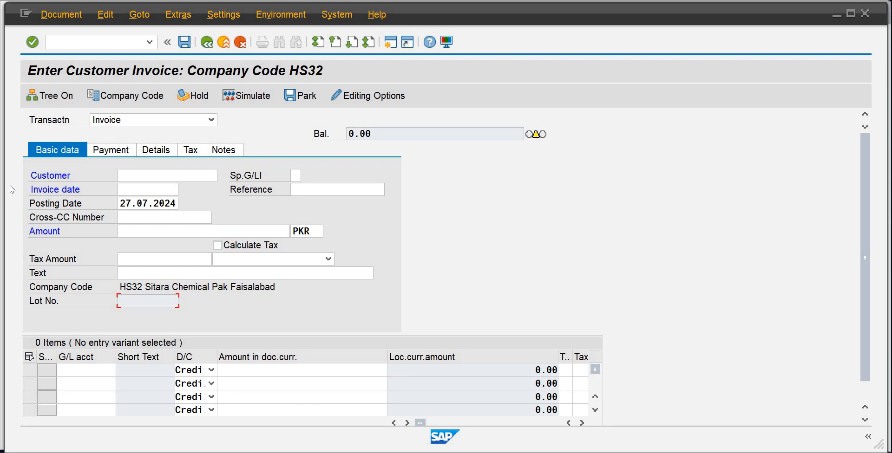
pyautogui.click(188, 236)
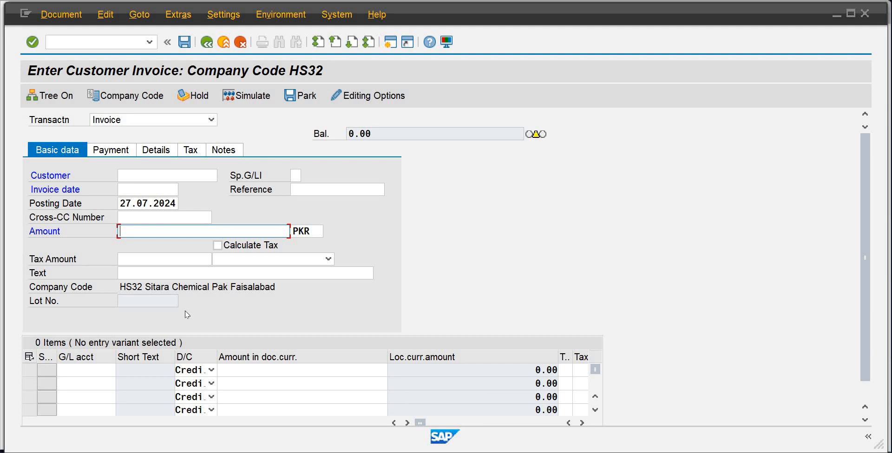
pyautogui.click(209, 273)
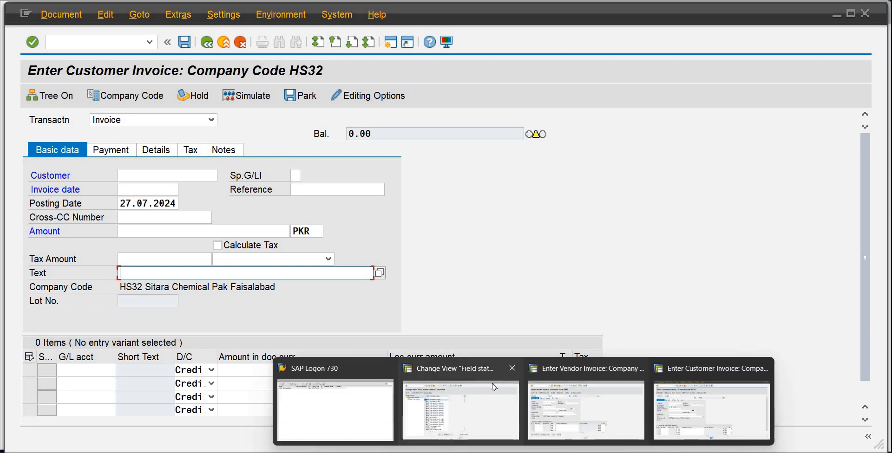
# Return to the field status variants session and copy variant 0001 to a new variant with the key FSVJ
pyautogui.click(492, 383)
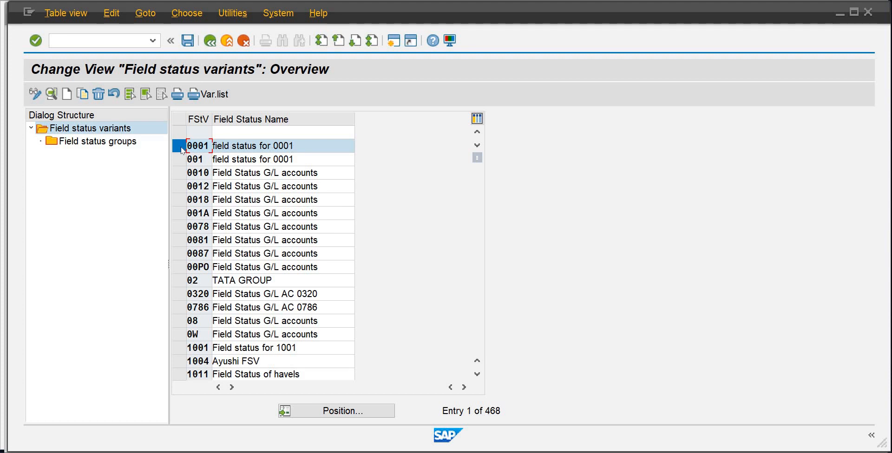
pyautogui.rightClick(178, 149)
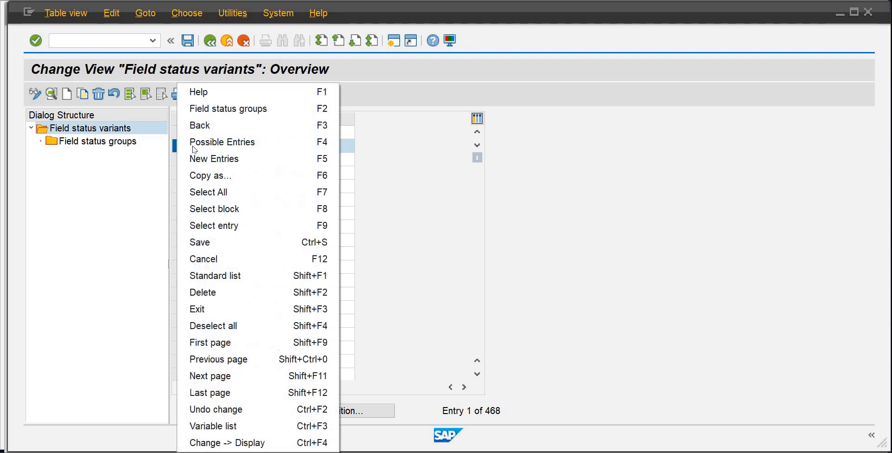
pyautogui.click(238, 178)
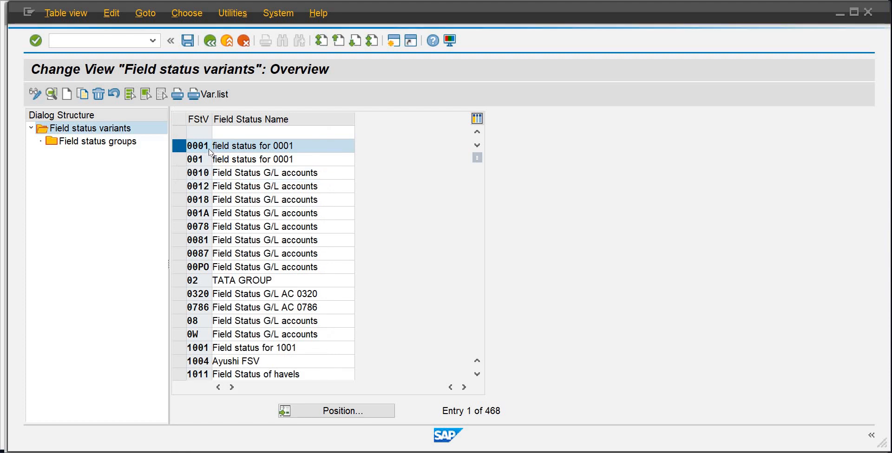
pyautogui.click(215, 132)
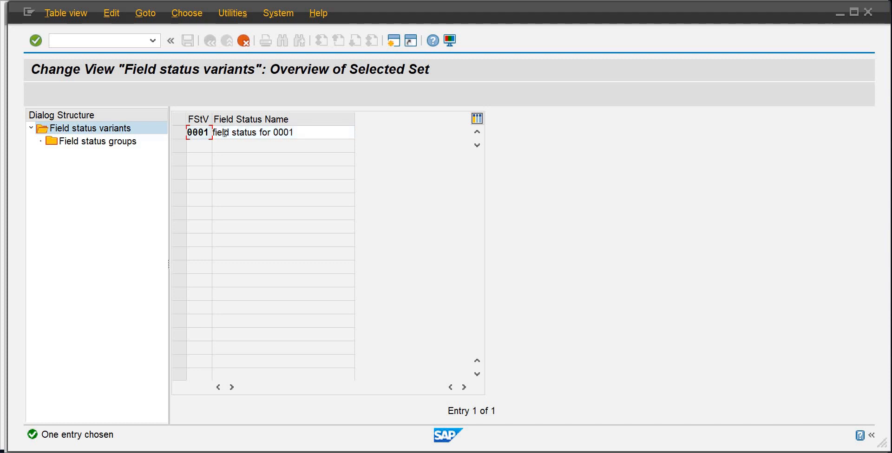
pyautogui.press('BackSpace')
pyautogui.press('BackSpace')
pyautogui.press('BackSpace')
pyautogui.press('BackSpace')
pyautogui.write('fs')
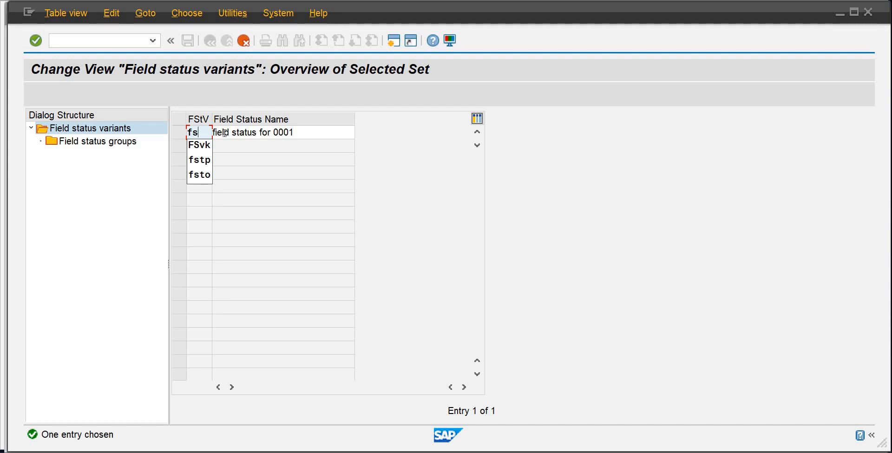
pyautogui.write('vj')
# Name the new variant "field status for JR01" and copy it with all its dependent entries
pyautogui.click(317, 129)
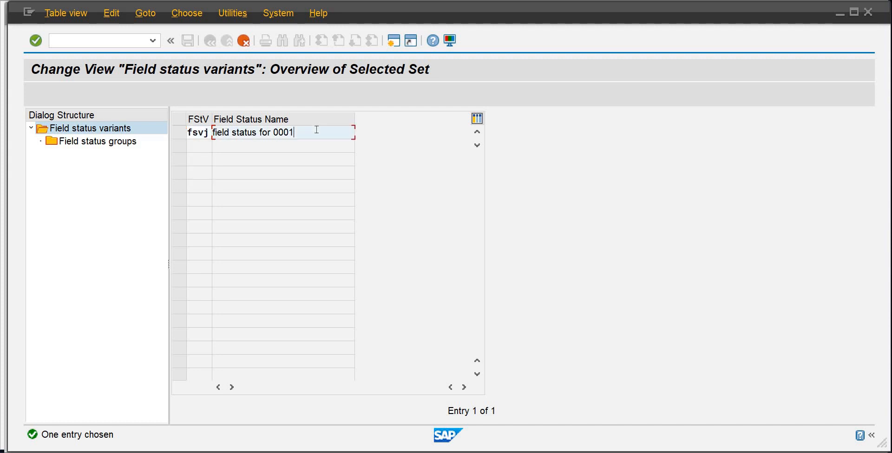
pyautogui.press('BackSpace')
pyautogui.press('BackSpace')
pyautogui.press('BackSpace')
pyautogui.press('BackSpace')
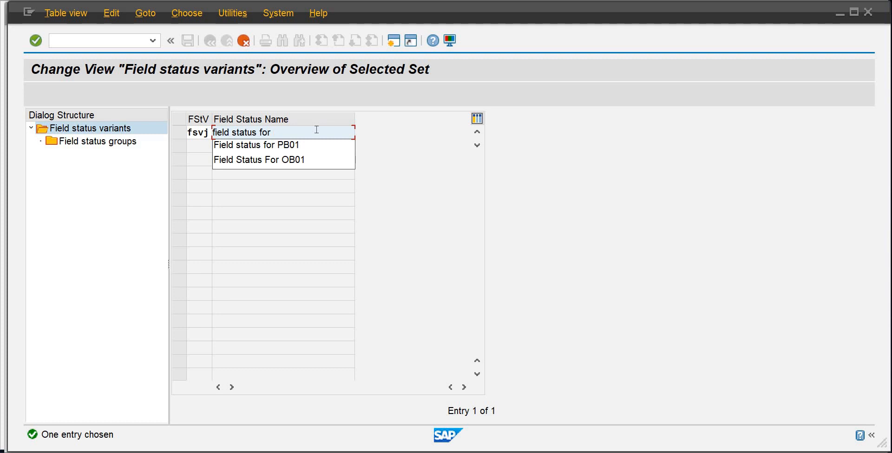
pyautogui.write('JR01')
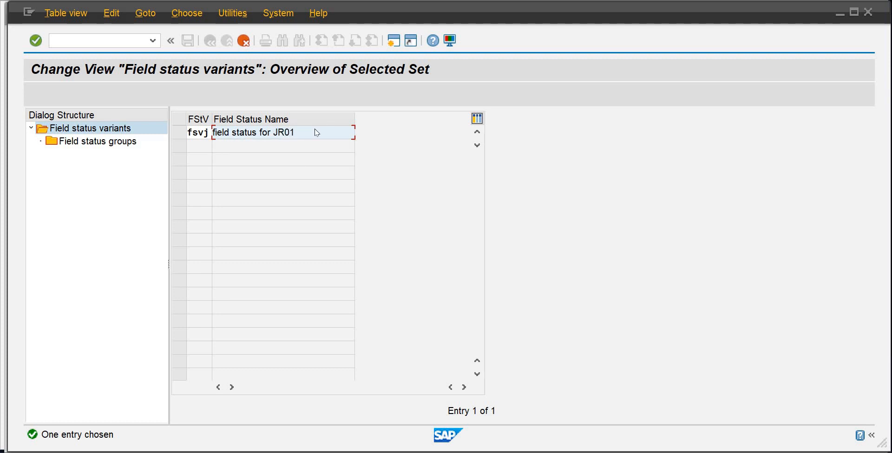
pyautogui.press('Return')
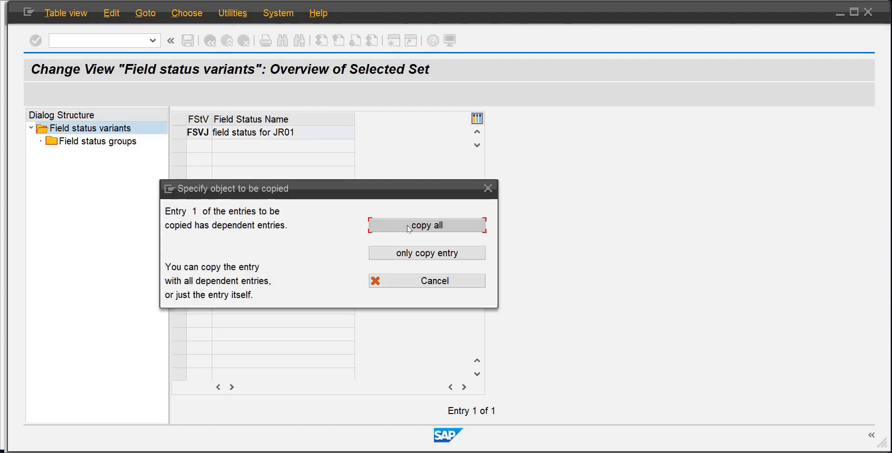
pyautogui.click(409, 227)
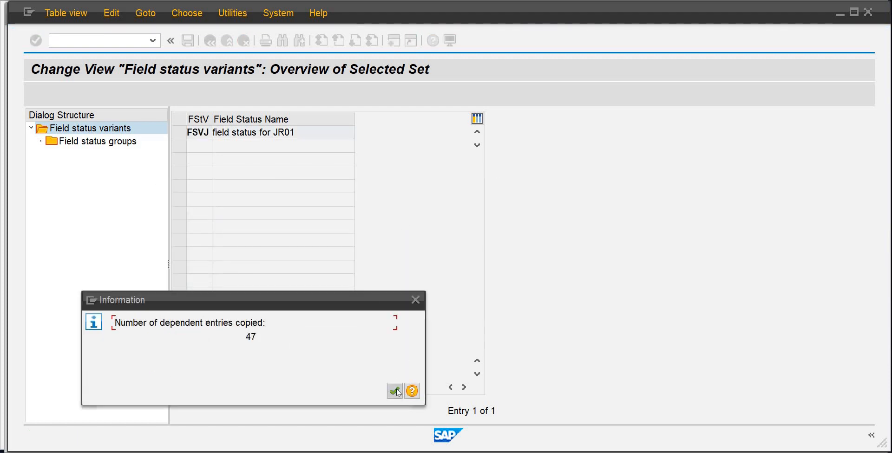
pyautogui.click(395, 391)
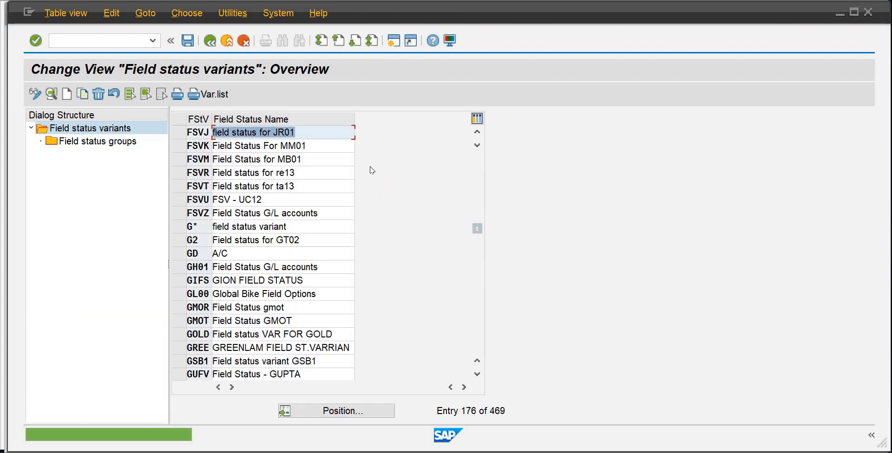
# Open the field status groups of variant FSVJ and display the Payment transactions settings of group YB06, Material accounts
pyautogui.click(181, 132)
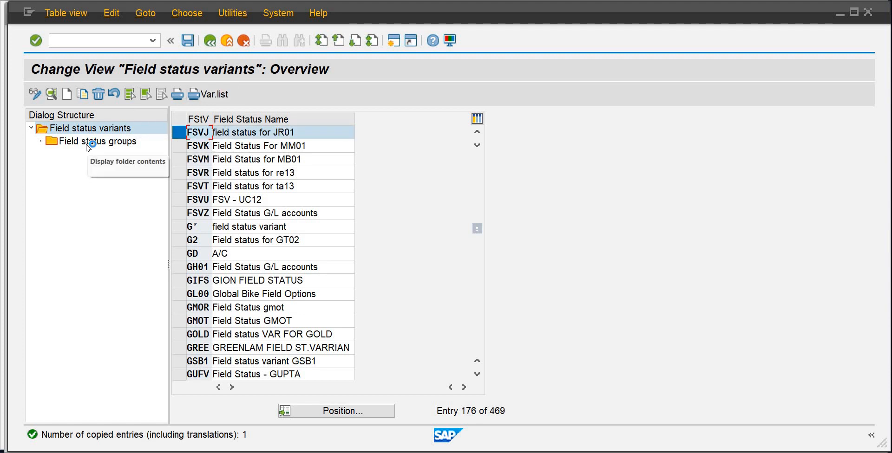
pyautogui.doubleClick(95, 142)
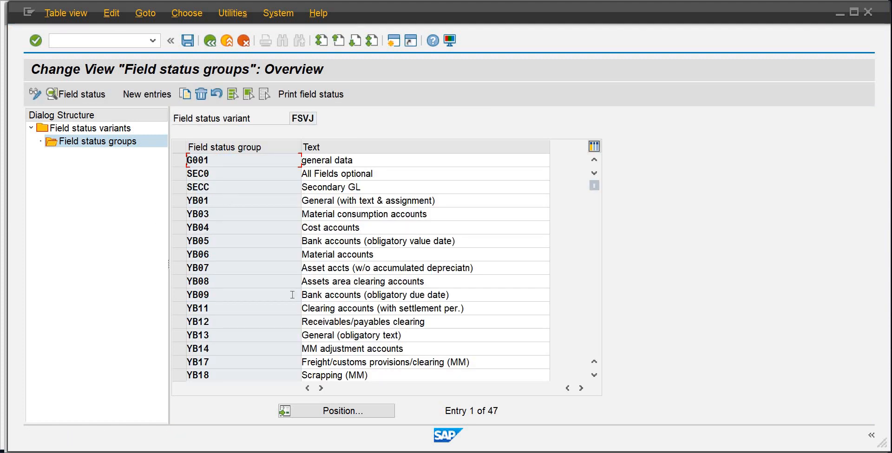
pyautogui.doubleClick(338, 254)
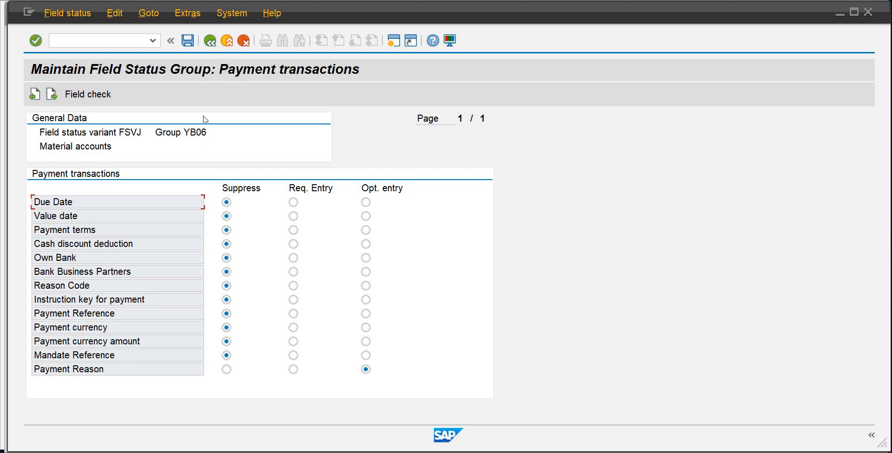
pyautogui.click(293, 203)
pyautogui.click(365, 204)
pyautogui.click(226, 203)
# Set every suppressed Payment transactions field of group YB06, from Due Date to Mandate Reference, to optional entry
pyautogui.click(365, 356)
pyautogui.click(366, 341)
pyautogui.click(366, 327)
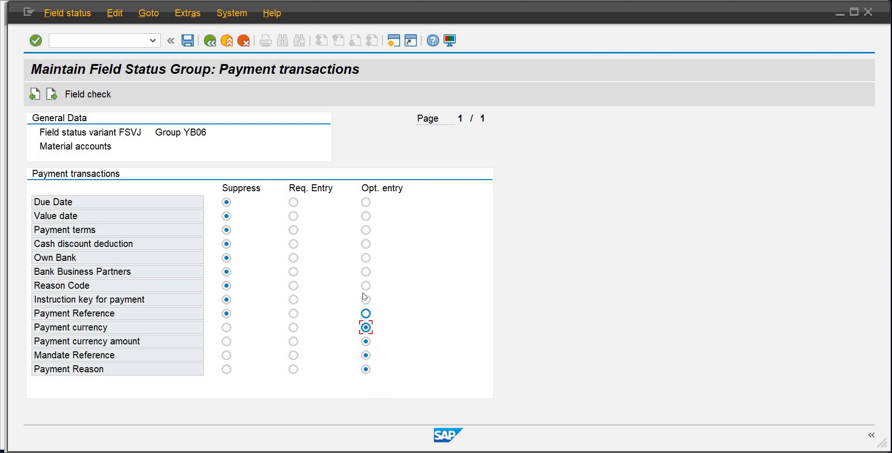
pyautogui.click(366, 313)
pyautogui.click(366, 300)
pyautogui.click(366, 286)
pyautogui.click(365, 272)
pyautogui.click(366, 244)
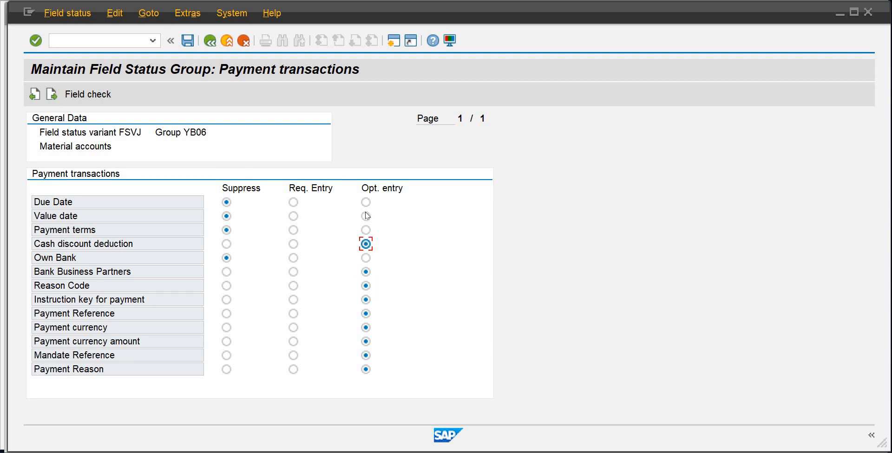
pyautogui.click(366, 216)
pyautogui.click(367, 203)
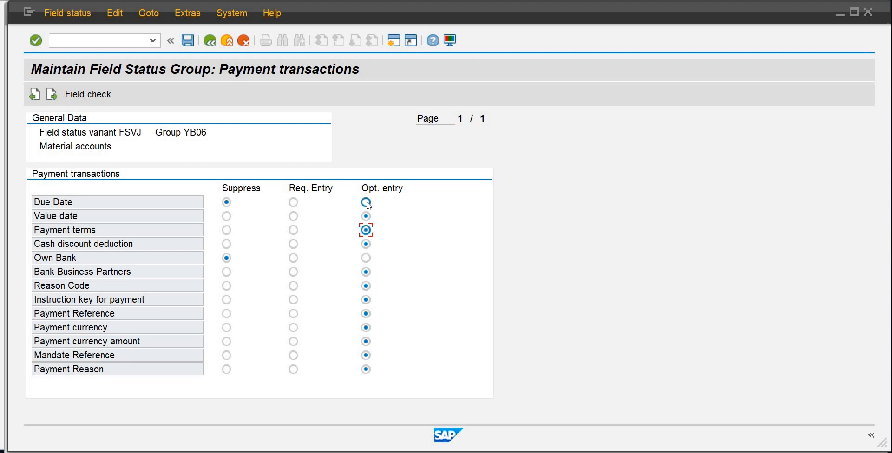
pyautogui.click(365, 257)
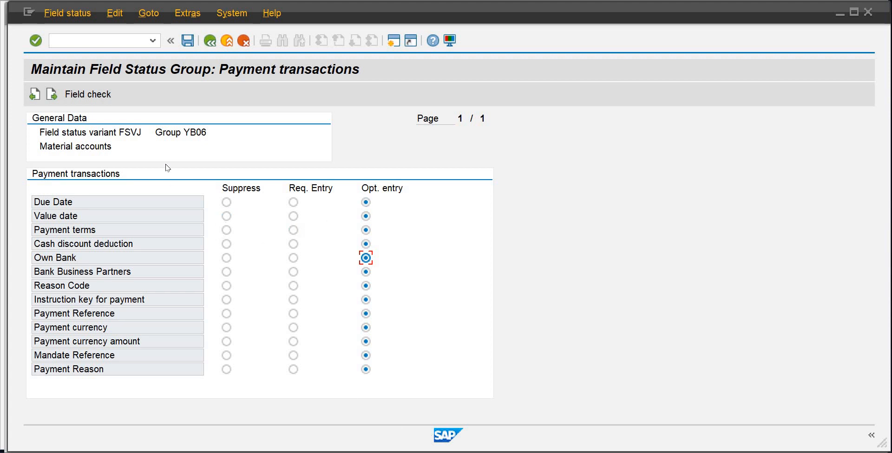
# Save the field status group under the proposed customizing request and return to the IMG structure
pyautogui.click(187, 41)
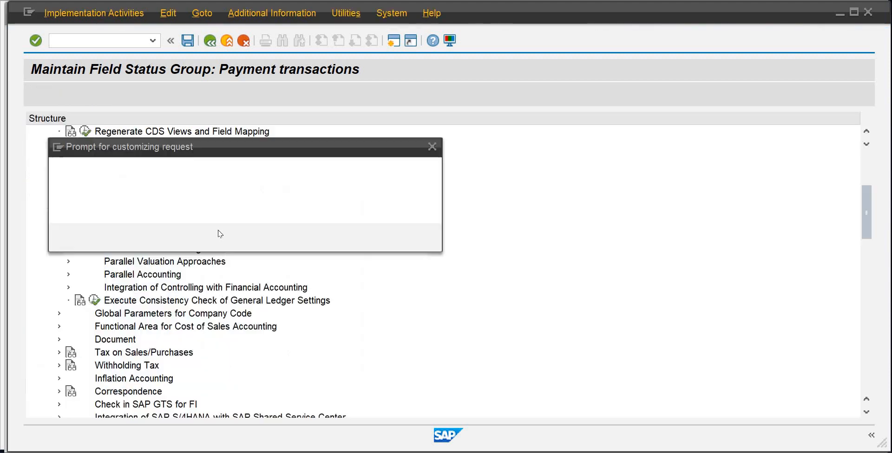
pyautogui.click(243, 235)
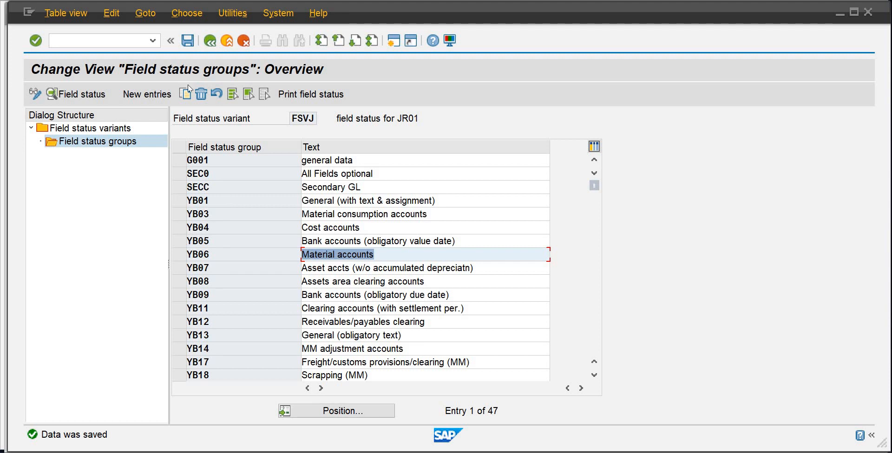
pyautogui.click(210, 42)
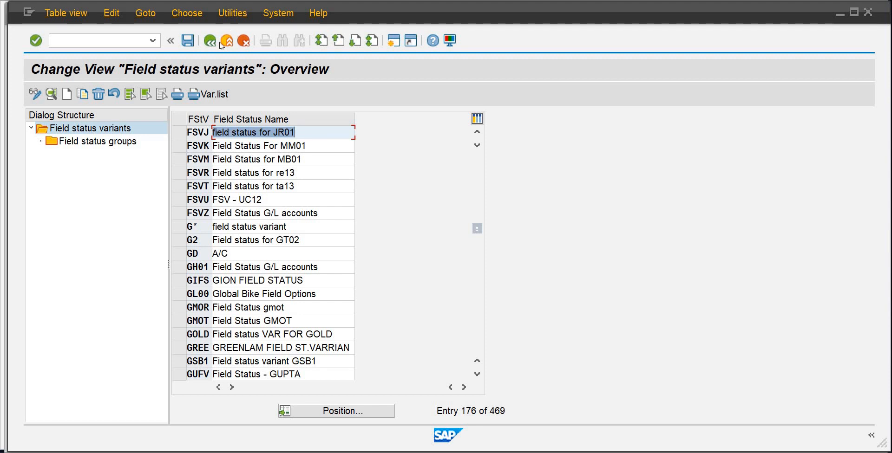
pyautogui.click(211, 43)
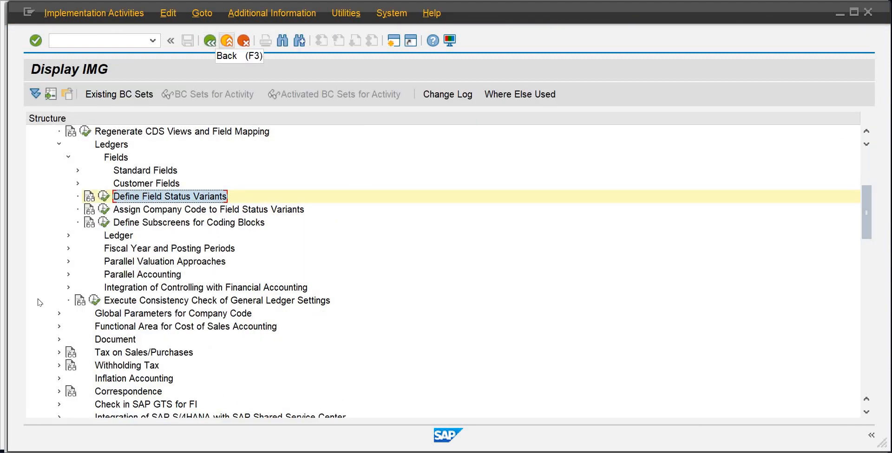
# Open Assign Company Code to Field Status Variants and position the list on company code JR01
pyautogui.click(109, 212)
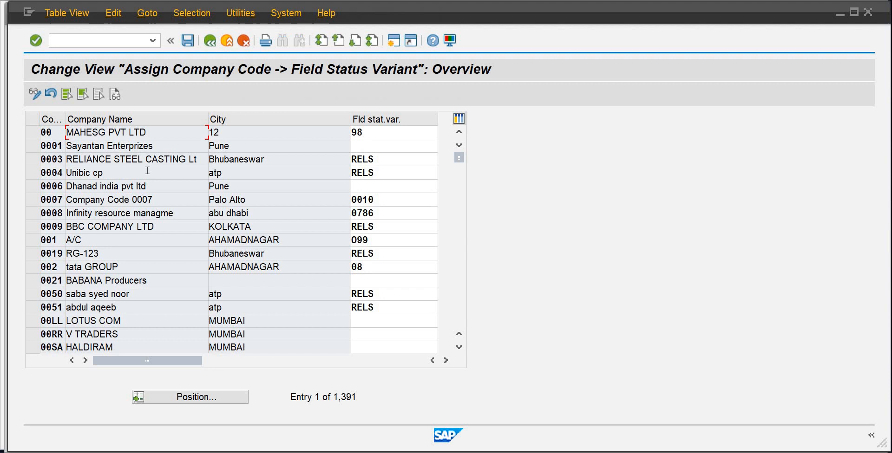
pyautogui.click(193, 399)
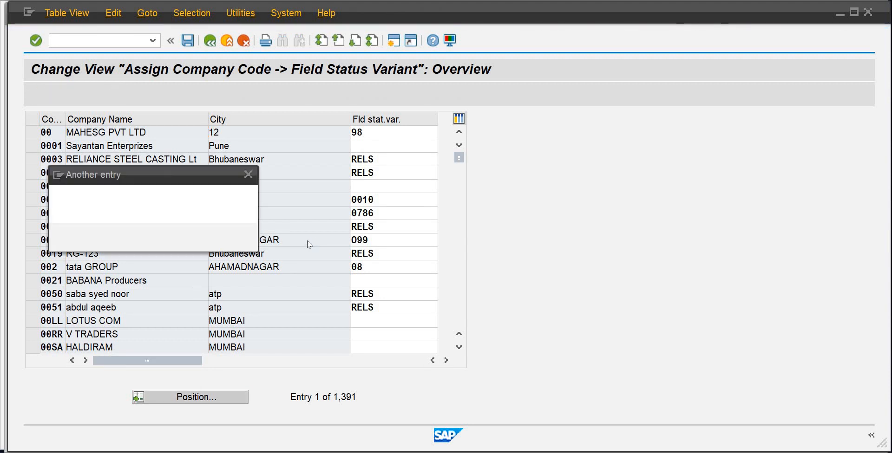
pyautogui.write('jr01')
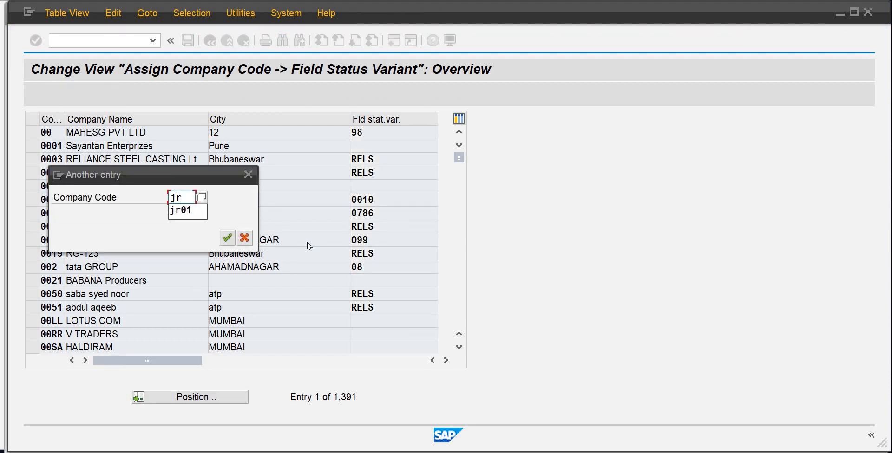
pyautogui.press('Return')
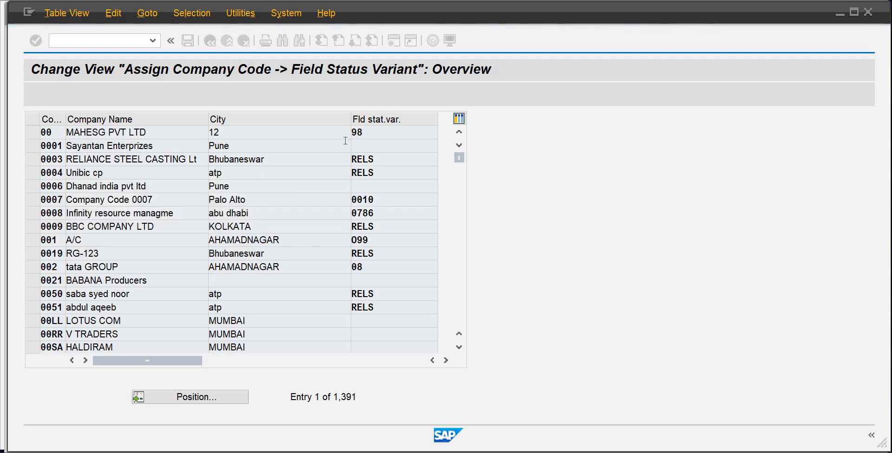
# Assign field status variant FSVJ to company code JR01, save it under the customizing request, and return to the IMG structure
pyautogui.click(373, 132)
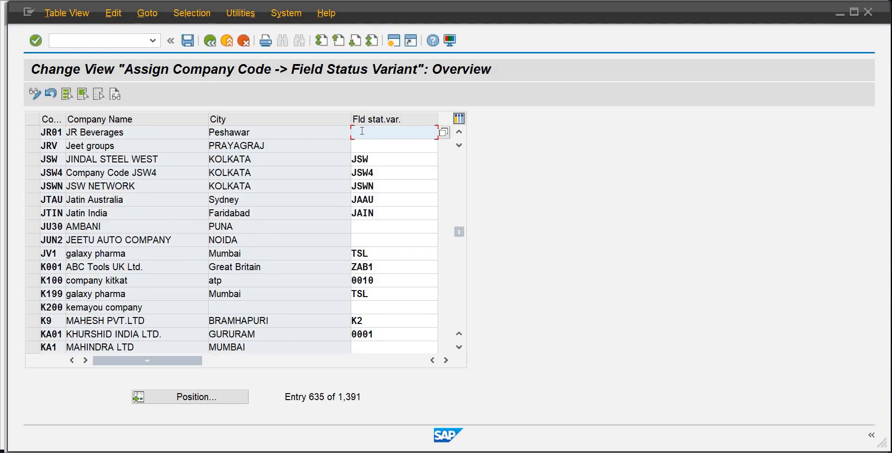
pyautogui.write('fs')
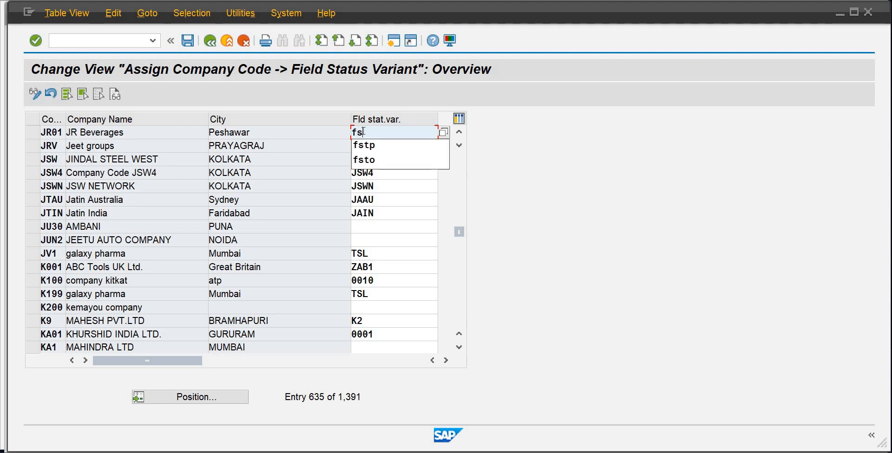
pyautogui.write('vj')
pyautogui.press('Return')
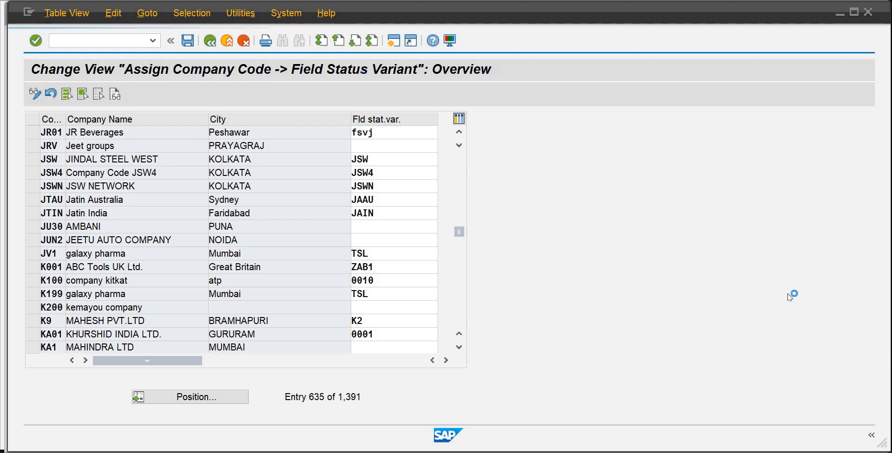
pyautogui.click(198, 43)
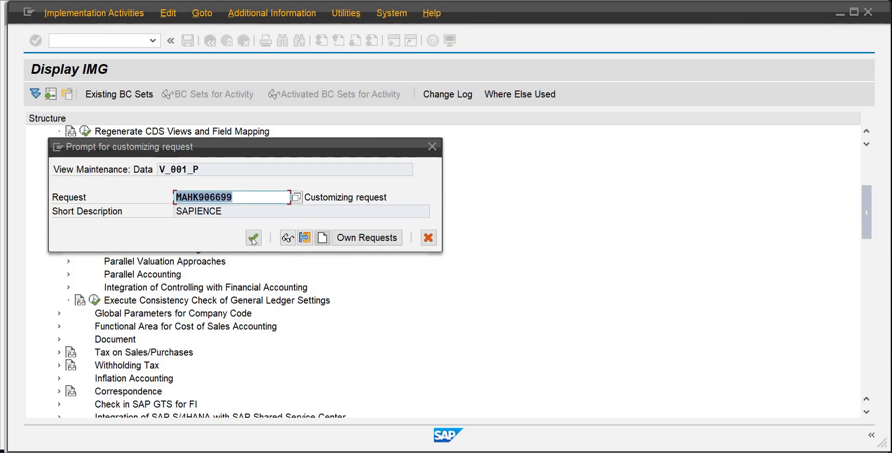
pyautogui.click(253, 238)
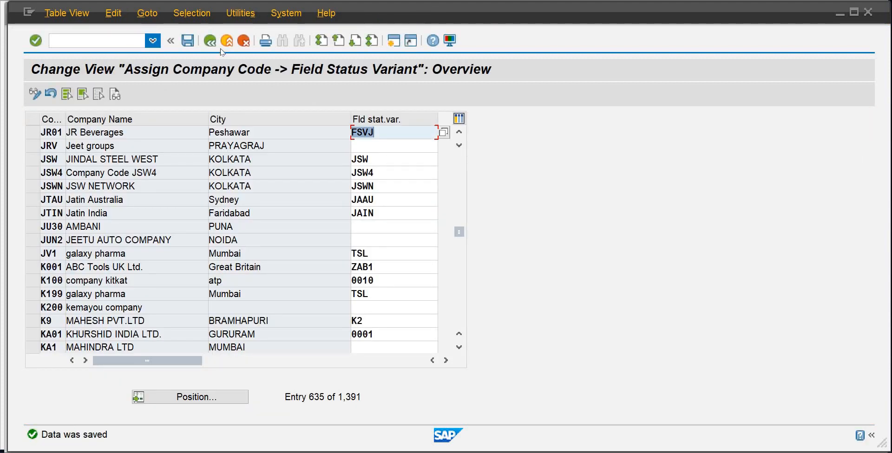
pyautogui.click(211, 42)
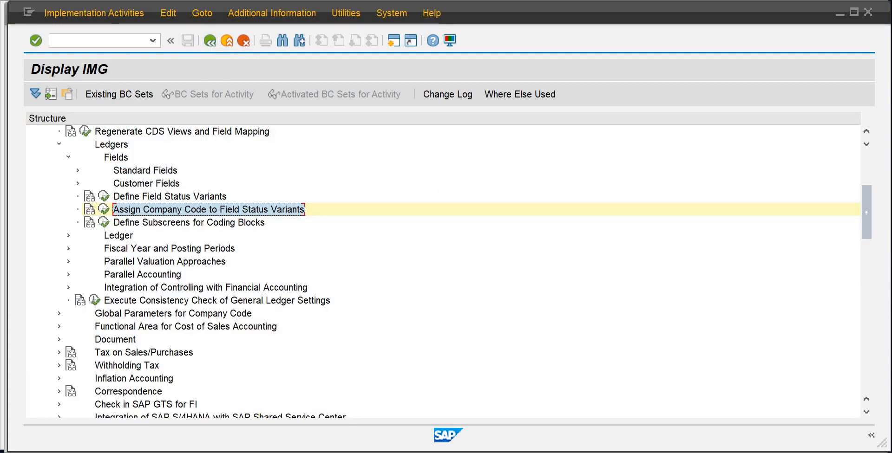
# Switch to the Chart of account PDF in the browser and examine the account types and their account groups on page 1
pyautogui.hotkey('alt', 'Tab')
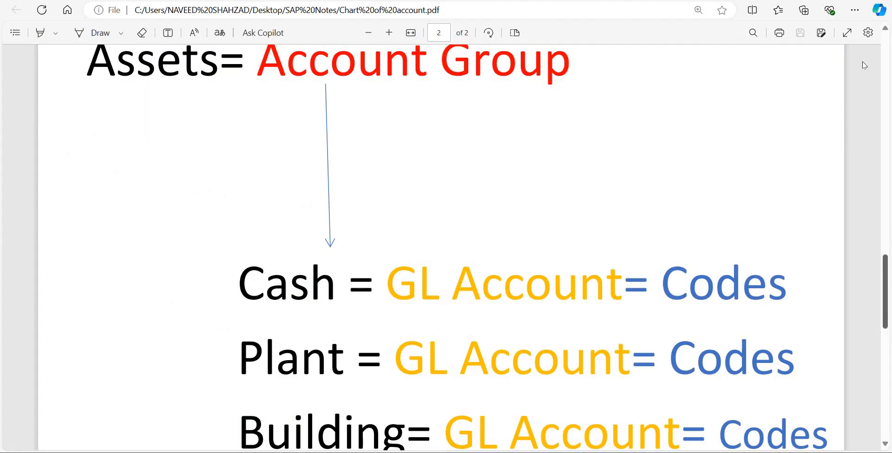
pyautogui.moveTo(863, 62); pyautogui.dragTo(862, 46)
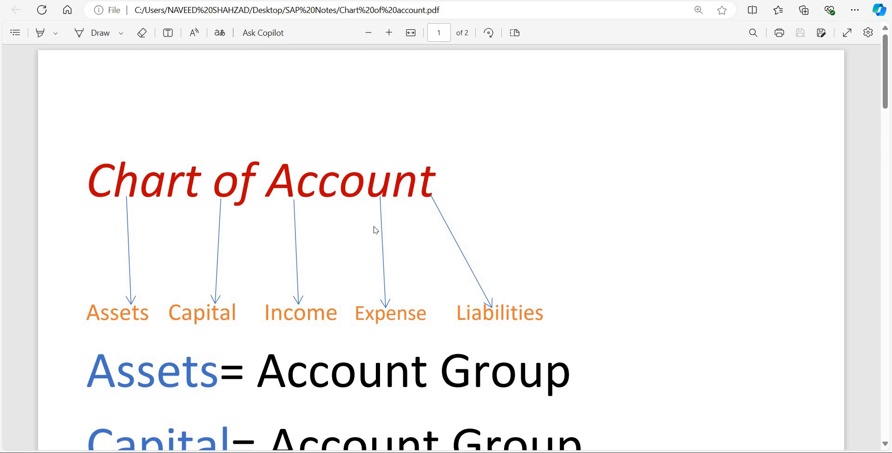
pyautogui.scroll(-3, 889, 79)
pyautogui.moveTo(86, 314); pyautogui.dragTo(548, 324)
pyautogui.click(565, 325)
pyautogui.scroll(-3, 885, 118)
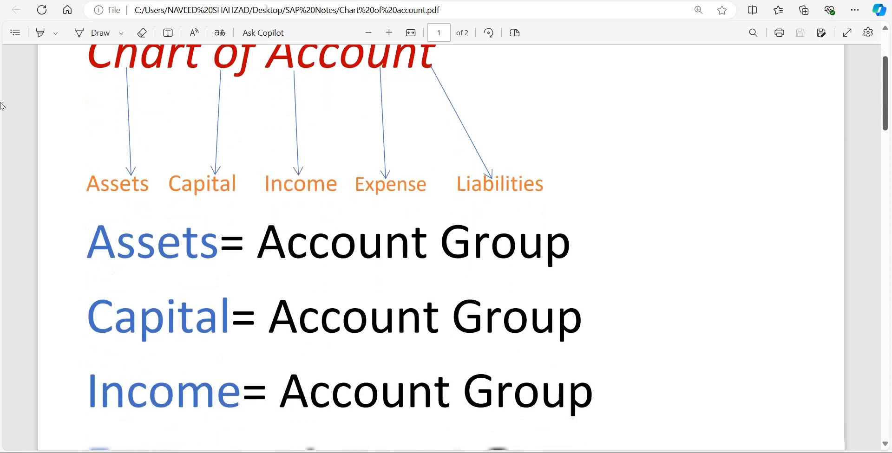
# Review the account group line of each account type, from Assets to Liabilities, on page 1 of the PDF
pyautogui.scroll(-2, 3, 107)
pyautogui.moveTo(87, 115); pyautogui.dragTo(166, 161)
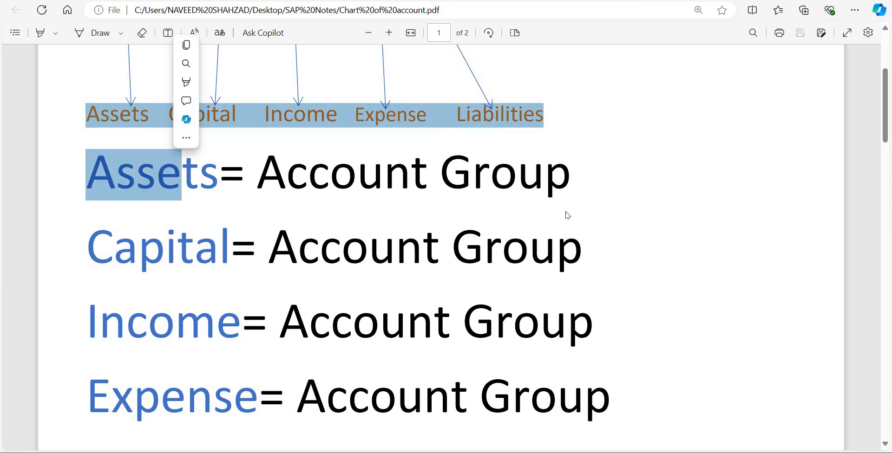
pyautogui.click(522, 190)
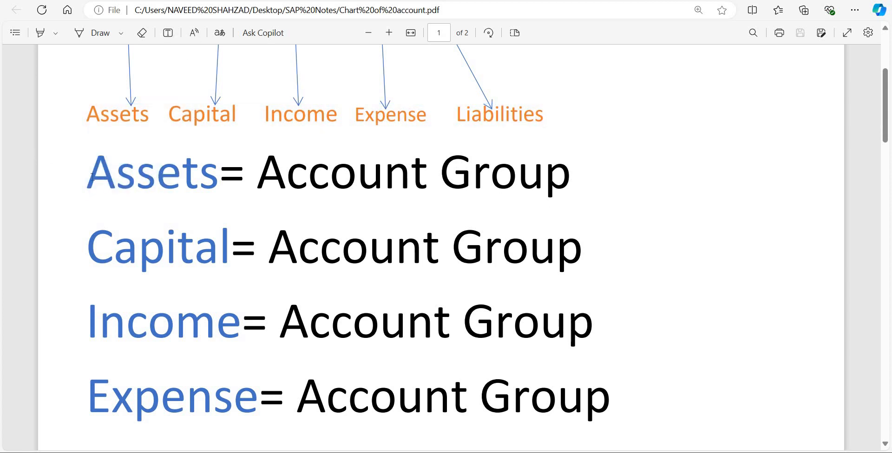
pyautogui.tripleClick(562, 181)
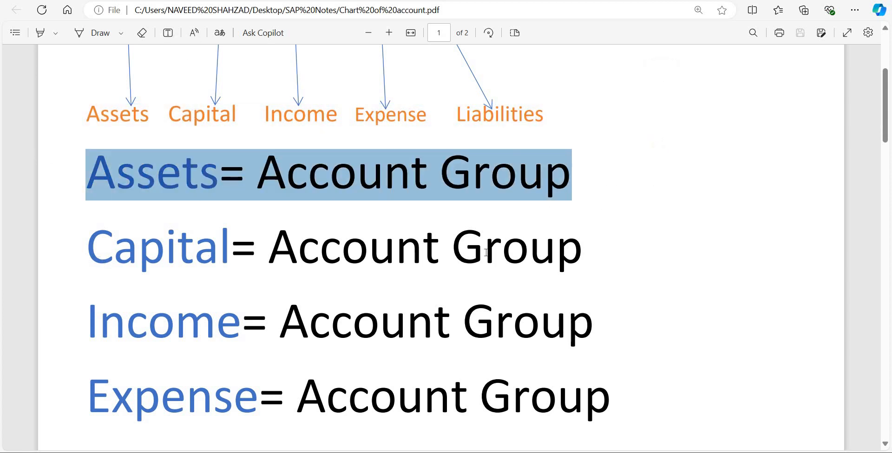
pyautogui.tripleClick(563, 260)
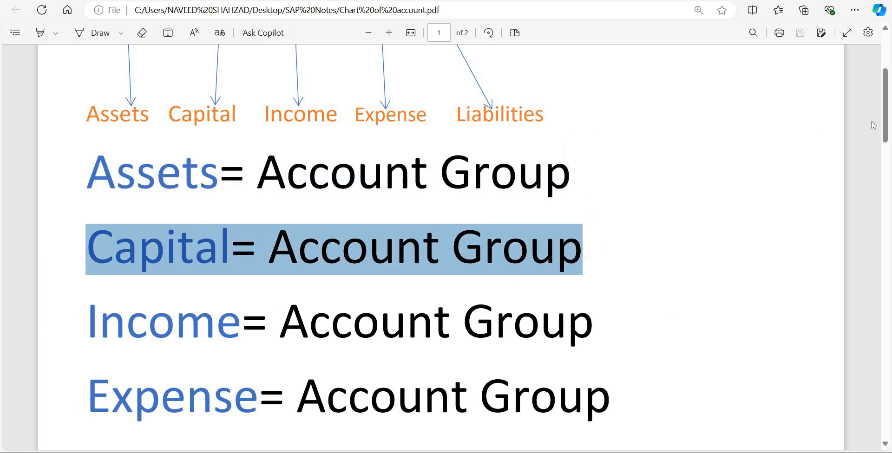
pyautogui.scroll(-4, 885, 124)
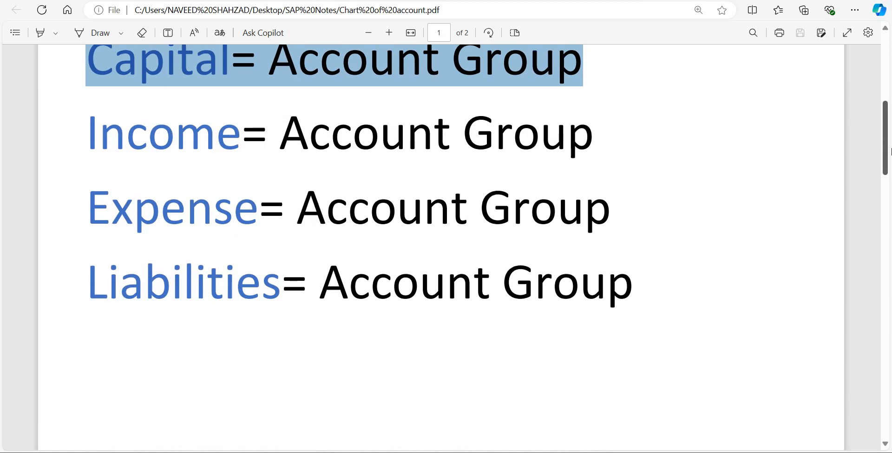
pyautogui.scroll(6, 888, 139)
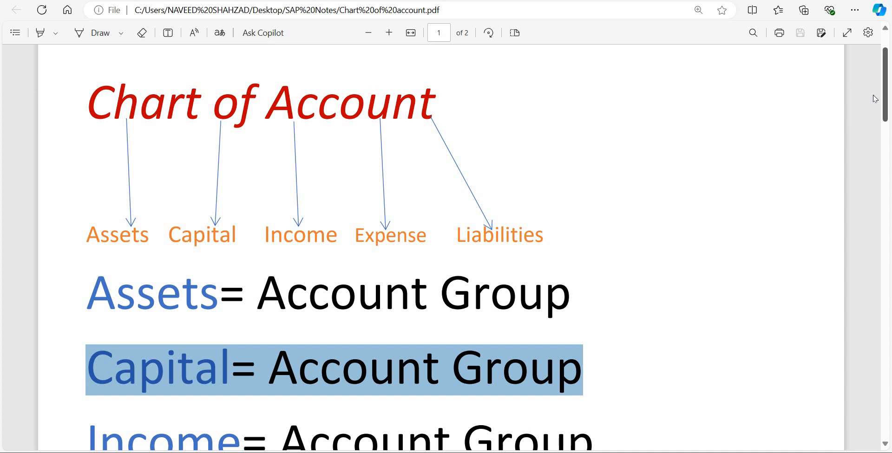
# Examine how page 2 breaks the Assets account group into Cash, Plant and Building with their GL accounts and codes, then return to page 1
pyautogui.moveTo(884, 99); pyautogui.dragTo(889, 336)
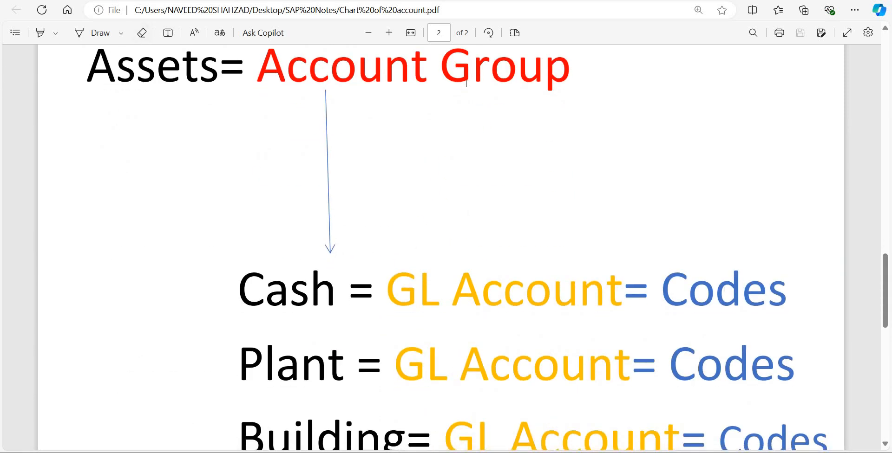
pyautogui.moveTo(467, 84); pyautogui.dragTo(560, 84)
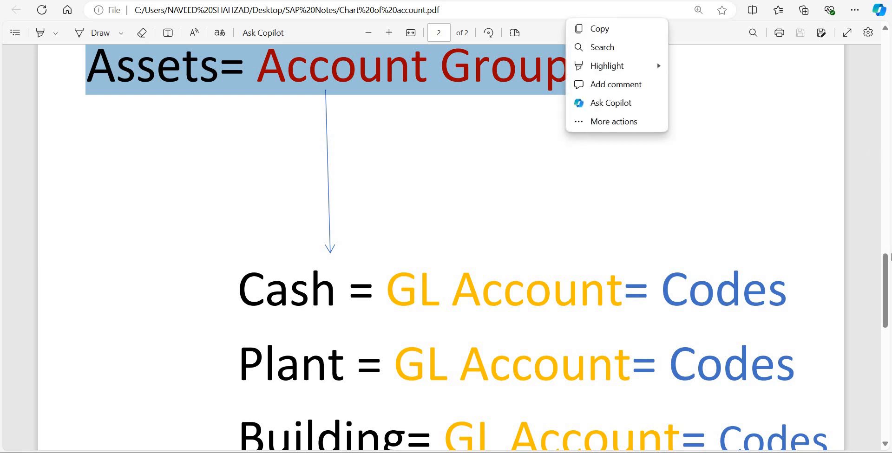
pyautogui.click(885, 279)
pyautogui.scroll(-2, 483, 250)
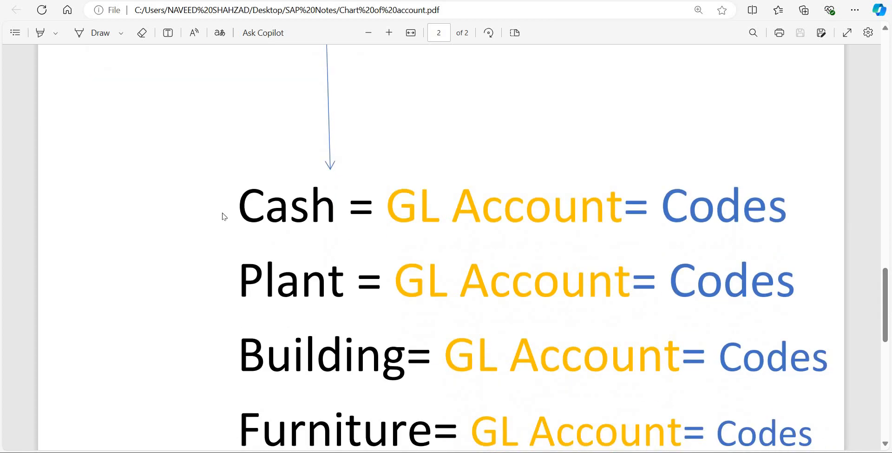
pyautogui.doubleClick(338, 232)
pyautogui.moveTo(239, 281); pyautogui.dragTo(393, 283)
pyautogui.moveTo(238, 355); pyautogui.dragTo(433, 358)
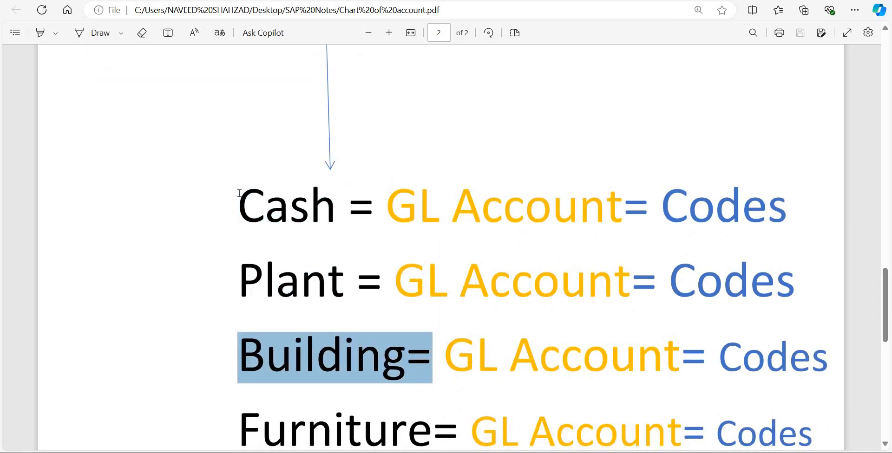
pyautogui.doubleClick(348, 218)
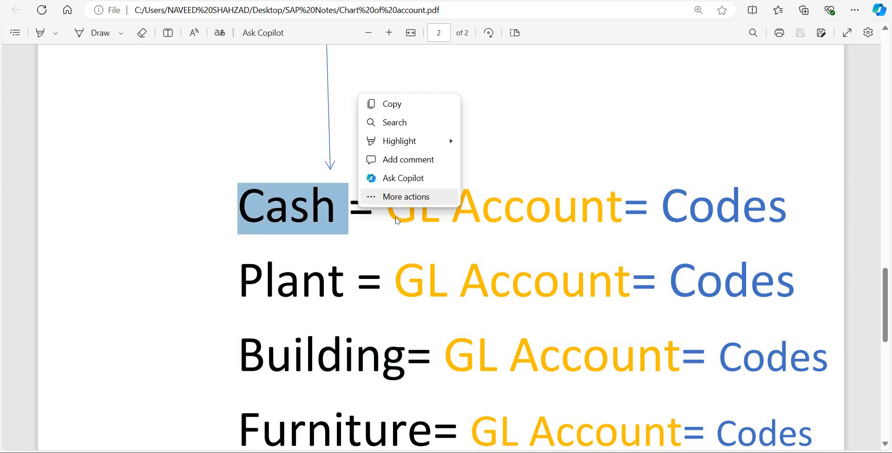
pyautogui.moveTo(395, 218); pyautogui.dragTo(610, 223)
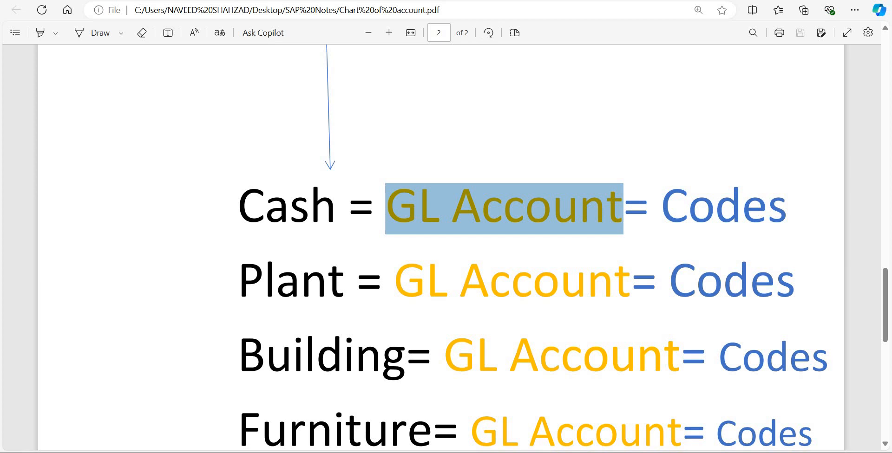
pyautogui.click(645, 216)
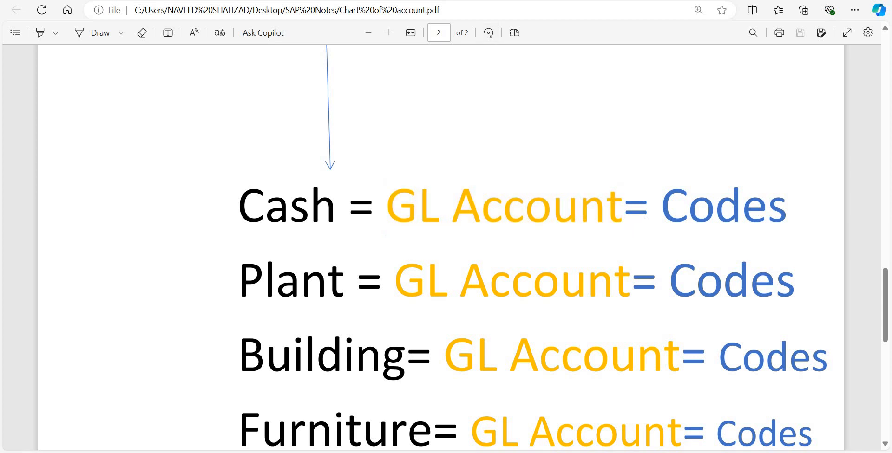
pyautogui.doubleClick(780, 217)
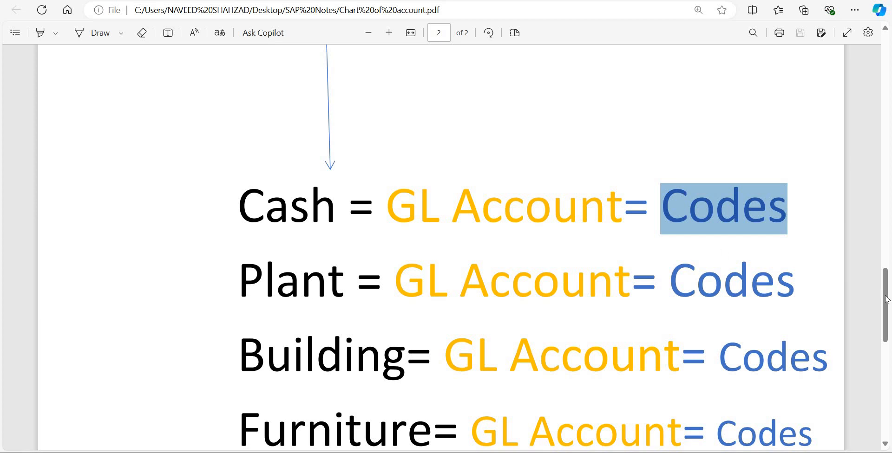
pyautogui.moveTo(888, 302); pyautogui.dragTo(883, 358)
pyautogui.click(887, 248)
pyautogui.moveTo(888, 248); pyautogui.dragTo(878, 120)
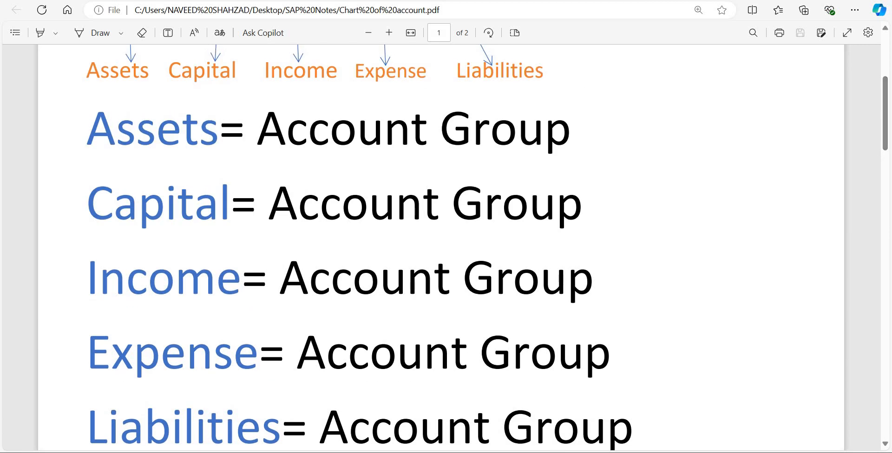
# Switch to the SAP Display IMG window, collapse Financial Accounting Global Settings, and expand General Ledger Accounting > Master Data > G/L Accounts > Preparations
pyautogui.click(468, 424)
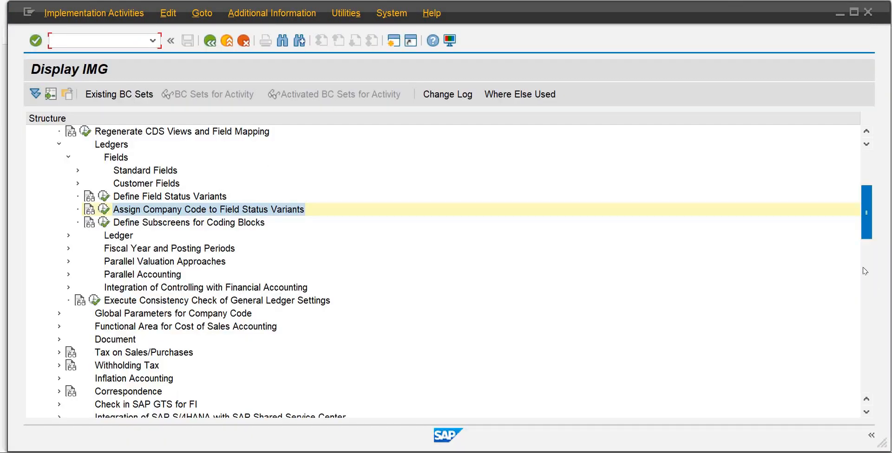
pyautogui.moveTo(861, 221); pyautogui.dragTo(860, 186)
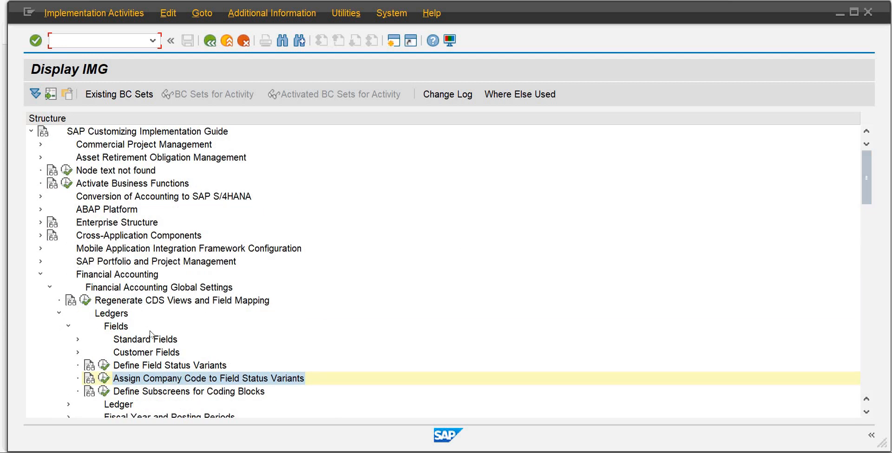
pyautogui.click(50, 288)
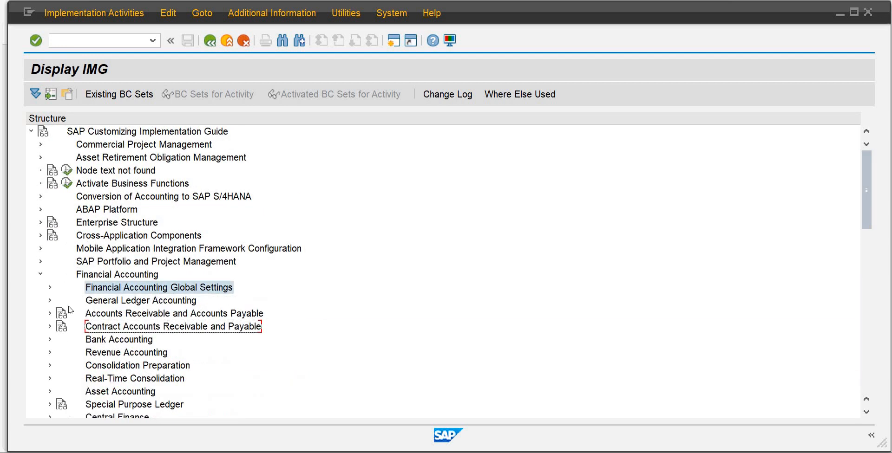
pyautogui.click(116, 276)
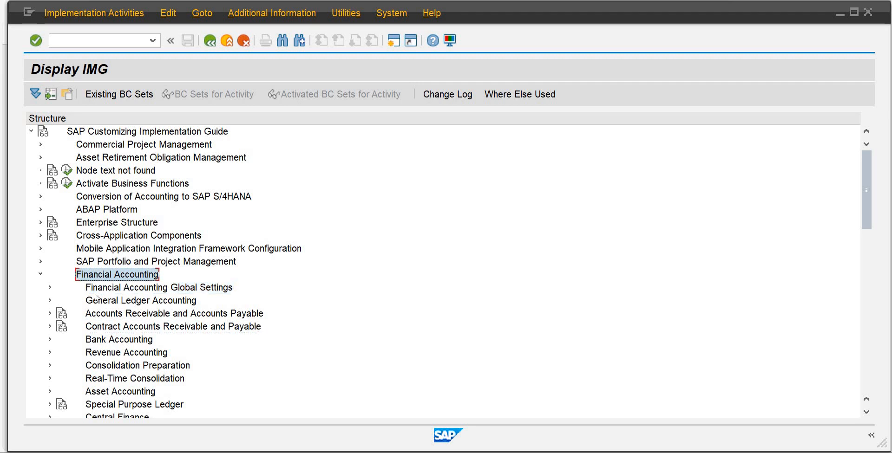
pyautogui.click(50, 301)
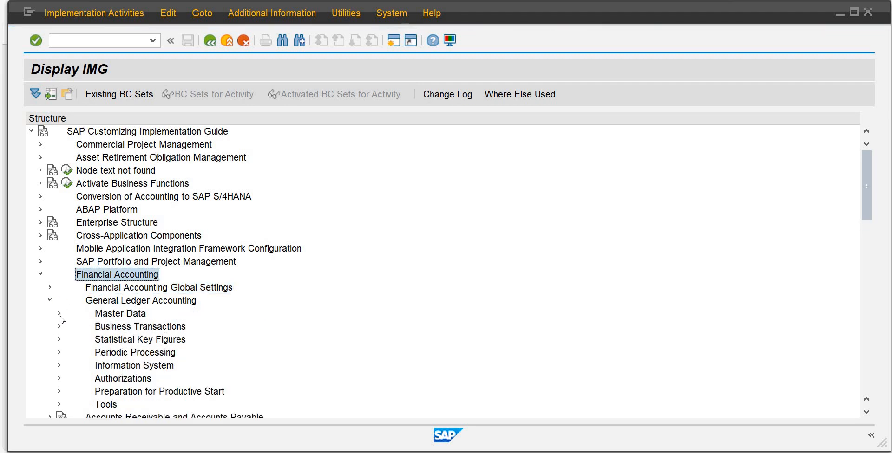
pyautogui.click(59, 314)
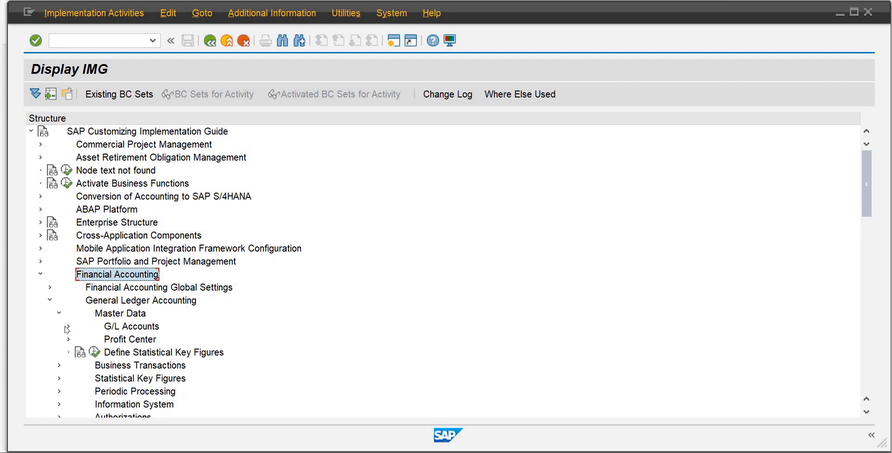
pyautogui.click(68, 327)
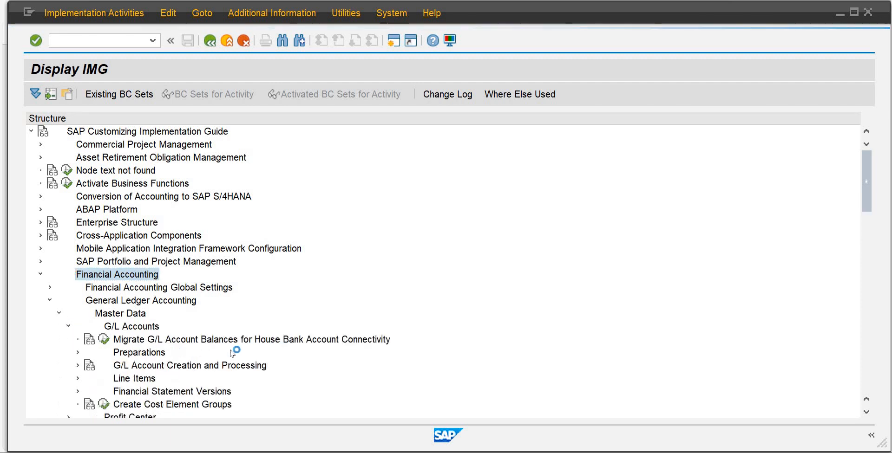
pyautogui.click(78, 353)
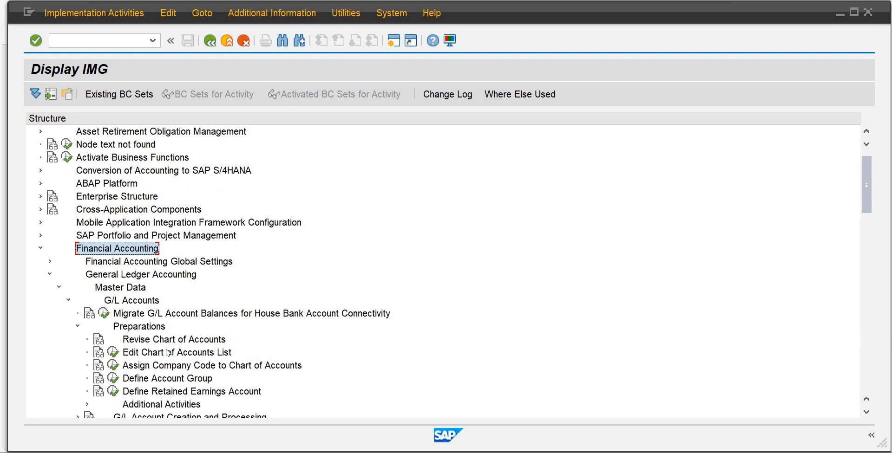
# Open Edit Chart of Accounts List and create a new entry with the chart of accounts key coaj
pyautogui.click(114, 353)
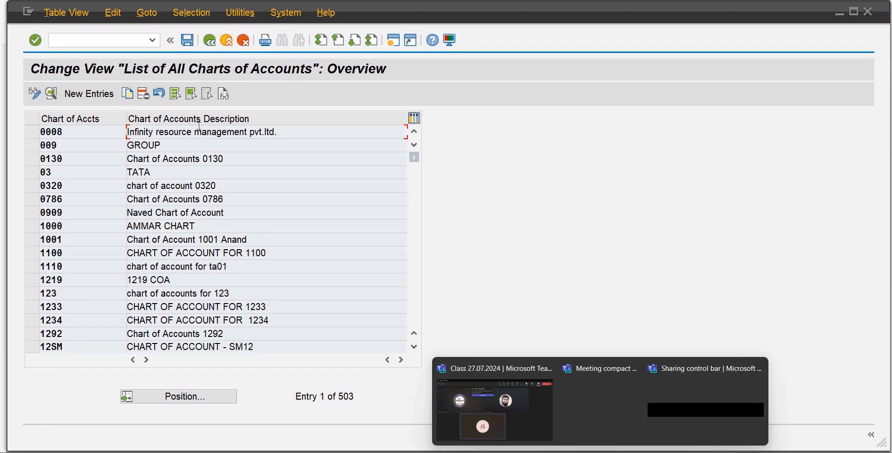
pyautogui.click(87, 94)
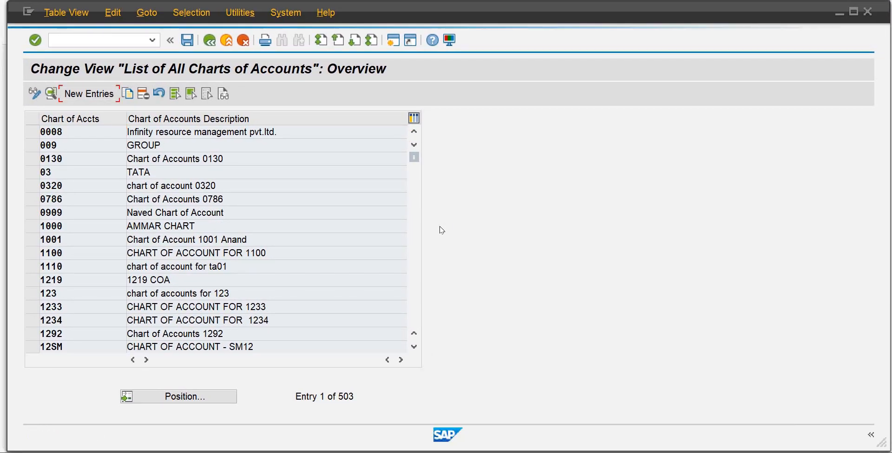
pyautogui.write('c')
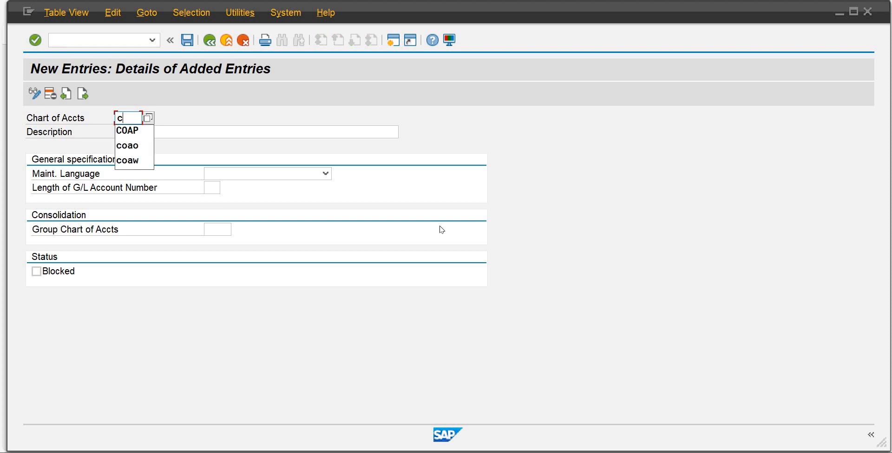
pyautogui.write('oaj')
pyautogui.press('Tab')
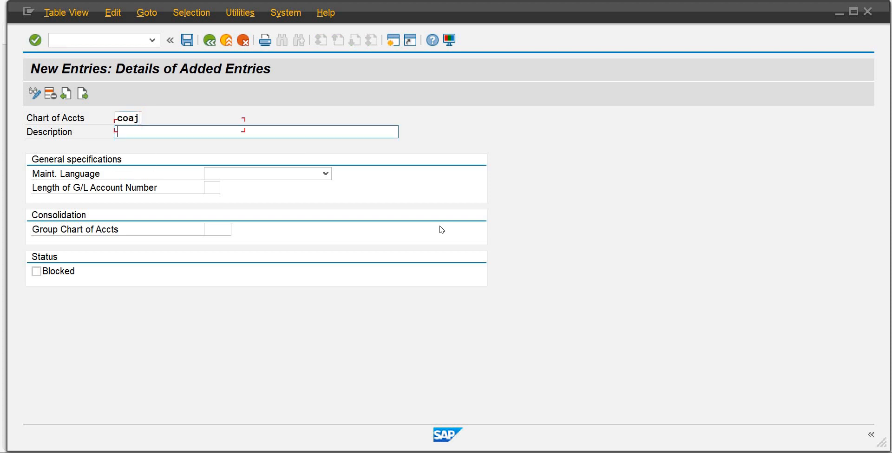
# Set the new chart of accounts' description to "Chart fo Account- JR01", reusing the earlier ob01 description
pyautogui.write('Chart')
pyautogui.press('Down')
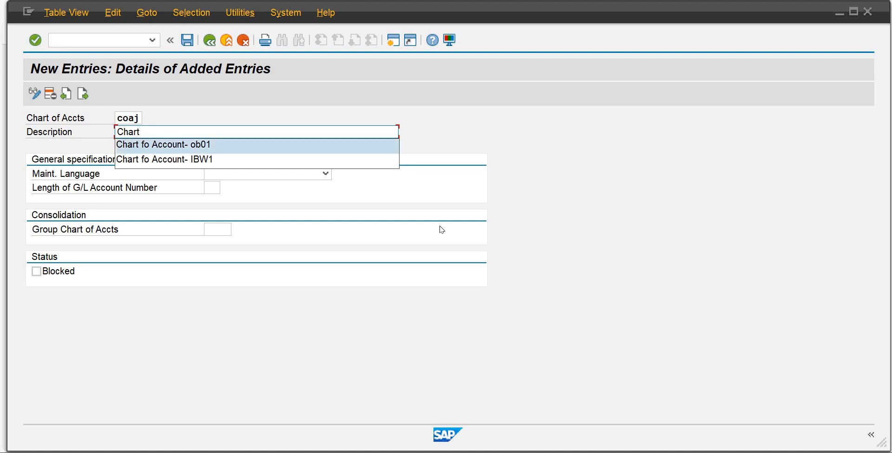
pyautogui.press('Return')
pyautogui.press('BackSpace')
pyautogui.press('BackSpace')
pyautogui.press('BackSpace')
pyautogui.press('BackSpace')
pyautogui.write('J')
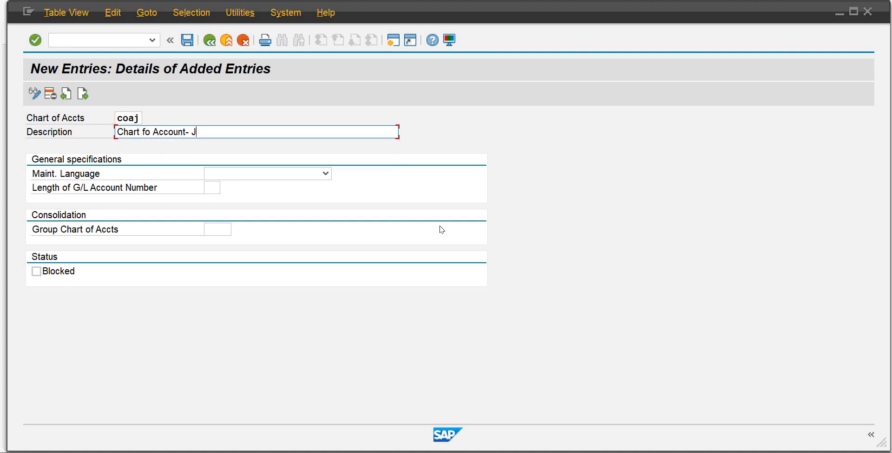
pyautogui.write('R01')
pyautogui.press('Tab')
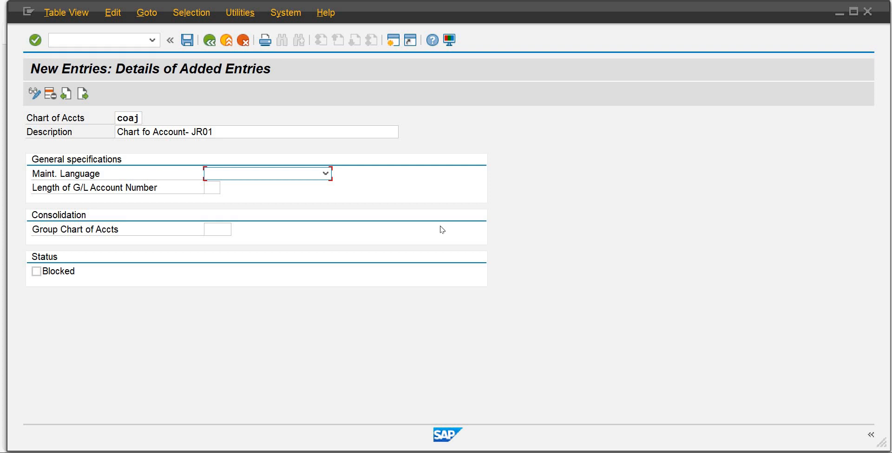
# Set the maintenance language to English and the length of the G/L account number to 03
pyautogui.write('English')
pyautogui.press('Tab')
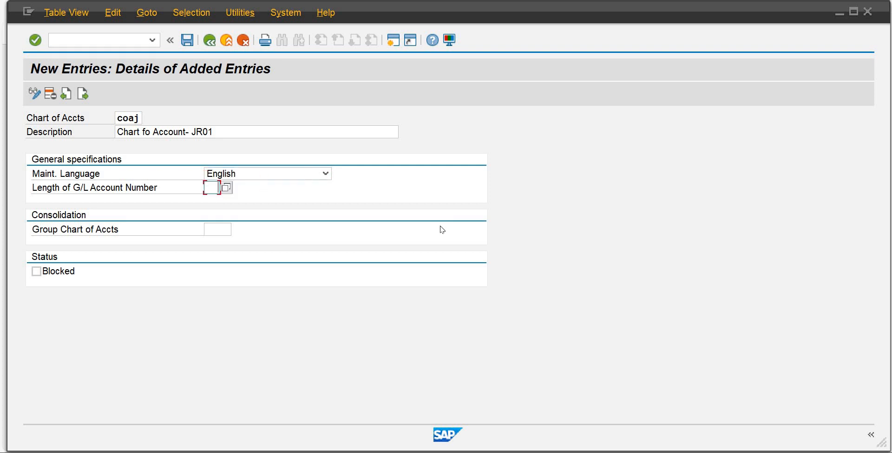
pyautogui.write('30')
pyautogui.press('BackSpace')
pyautogui.press('BackSpace')
pyautogui.write('03')
pyautogui.press('Return')
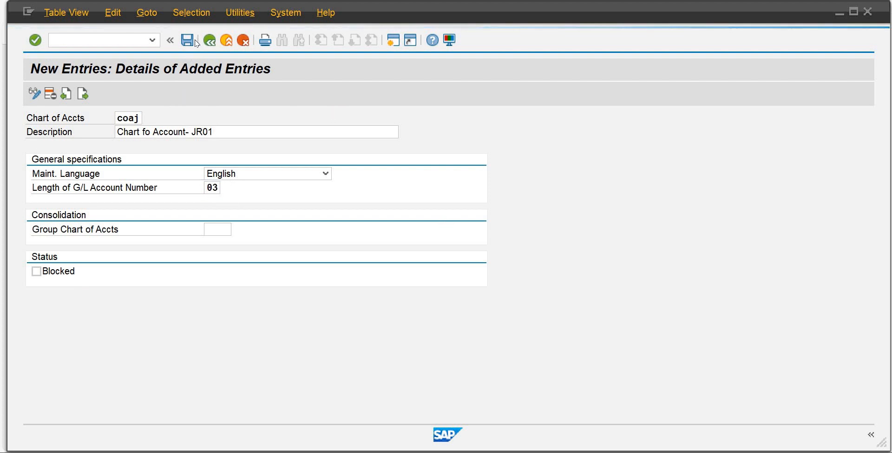
# Save the chart of accounts under the proposed customizing request and return to the list of all charts of accounts
pyautogui.click(191, 40)
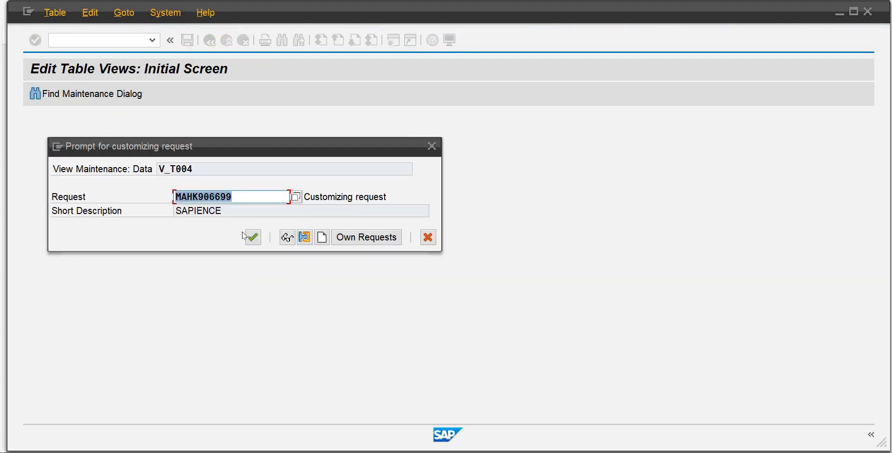
pyautogui.click(247, 239)
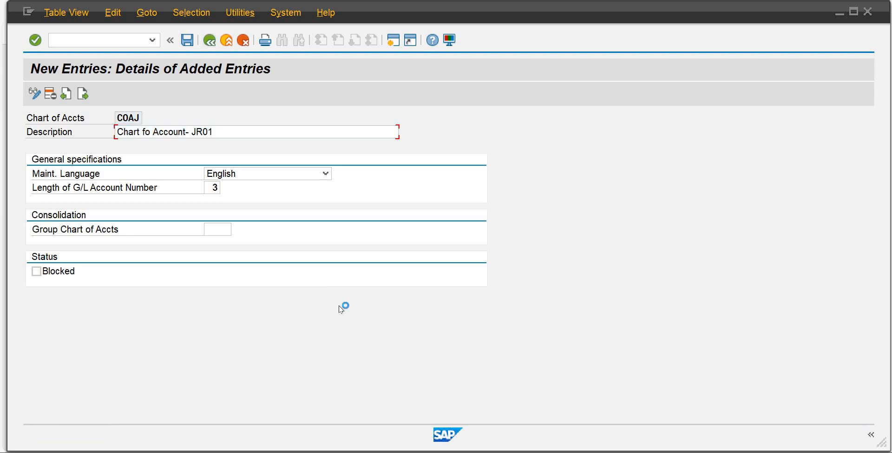
pyautogui.click(215, 45)
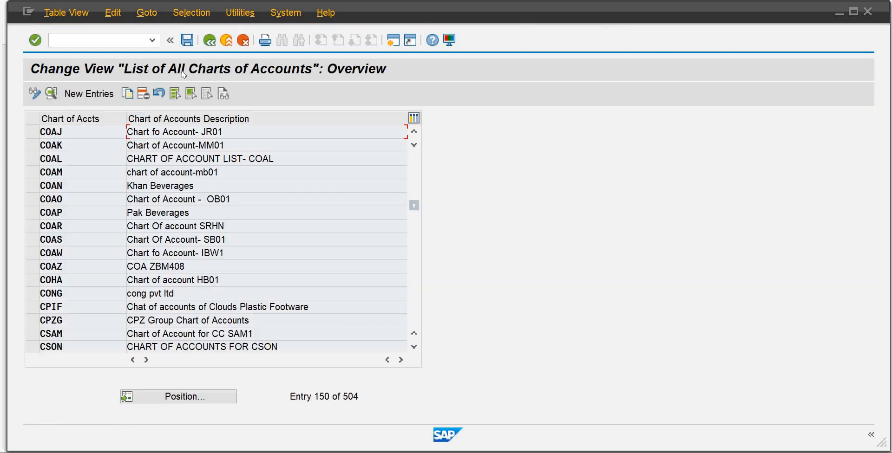
# Open Assign Company Code to Chart of Accounts and position the list at company code jr01
pyautogui.click(209, 41)
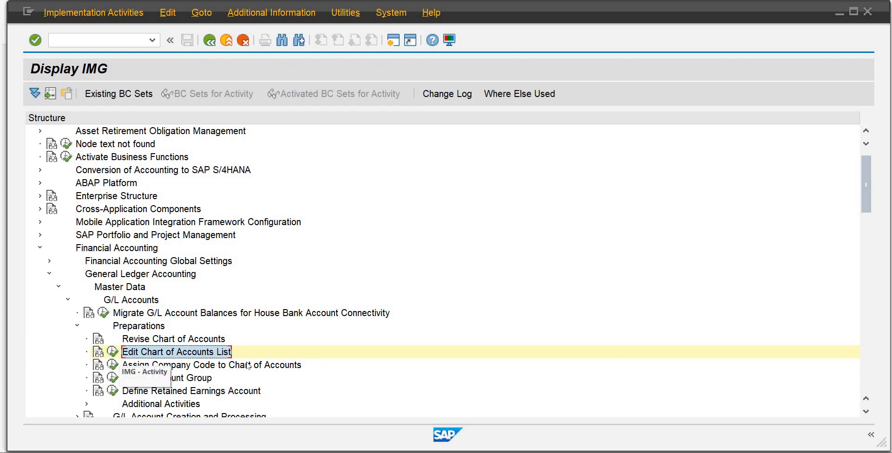
pyautogui.click(115, 367)
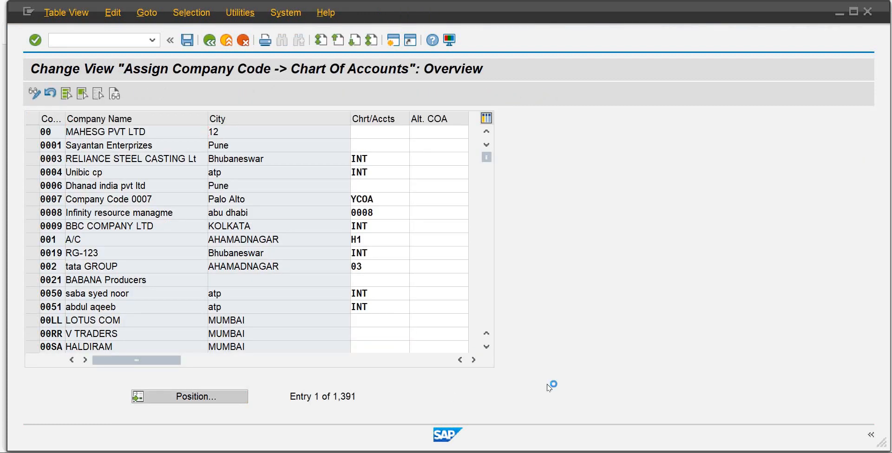
pyautogui.write('j')
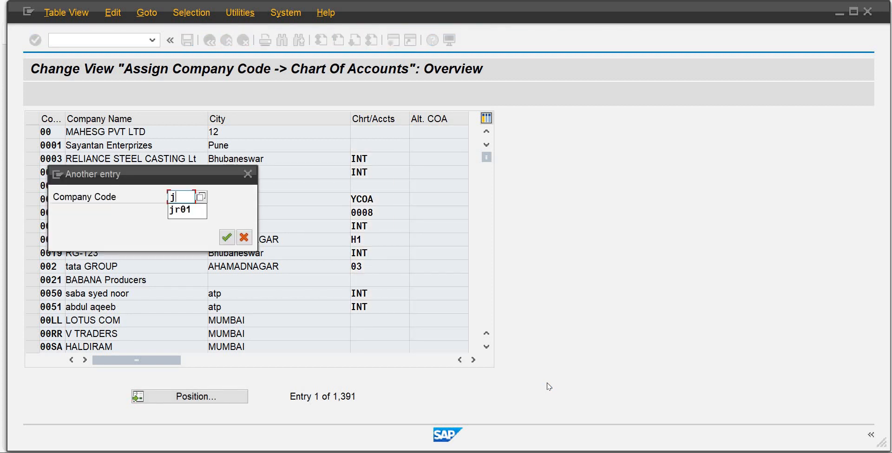
pyautogui.write('r01')
pyautogui.press('Return')
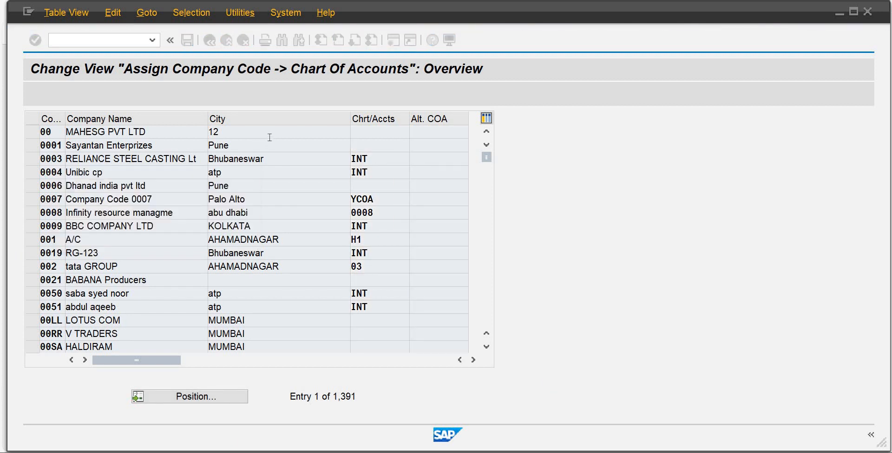
# Assign chart of accounts coaj to company code JR01, save it under the proposed customizing request, and return to the IMG structure
pyautogui.click(373, 130)
pyautogui.write('coaj')
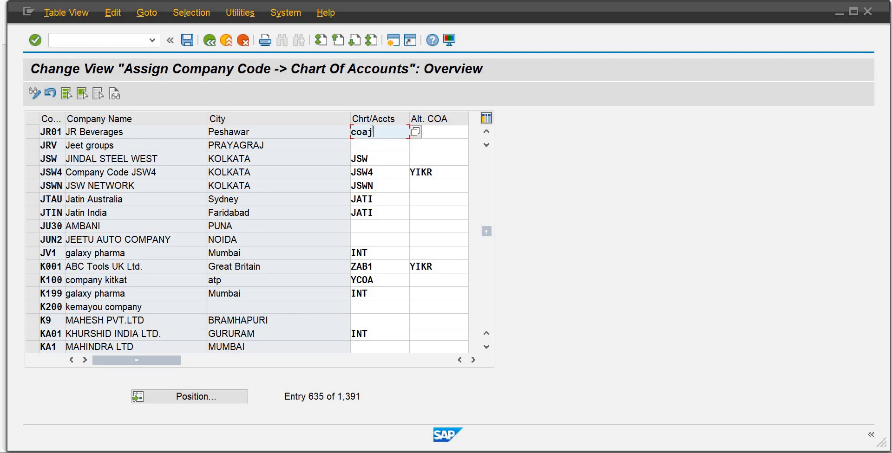
pyautogui.press('Return')
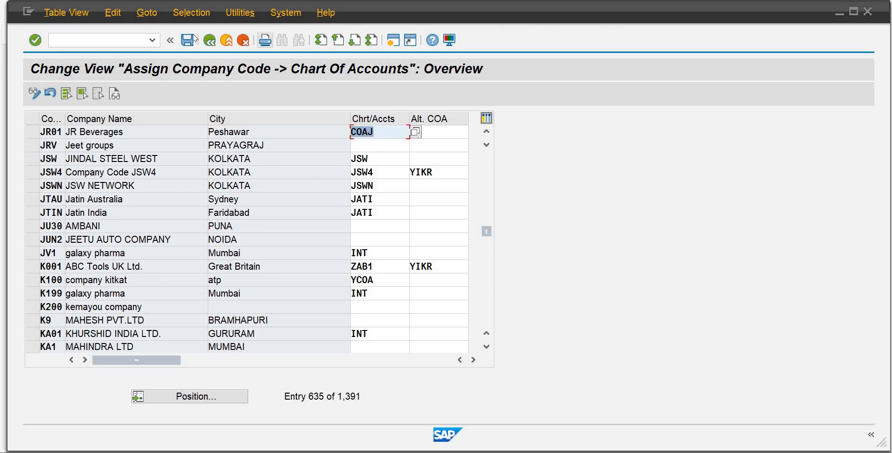
pyautogui.click(187, 41)
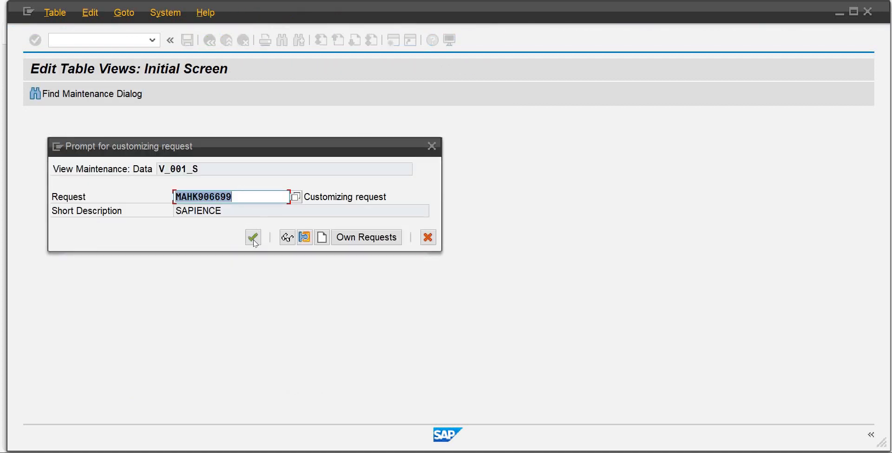
pyautogui.press('Return')
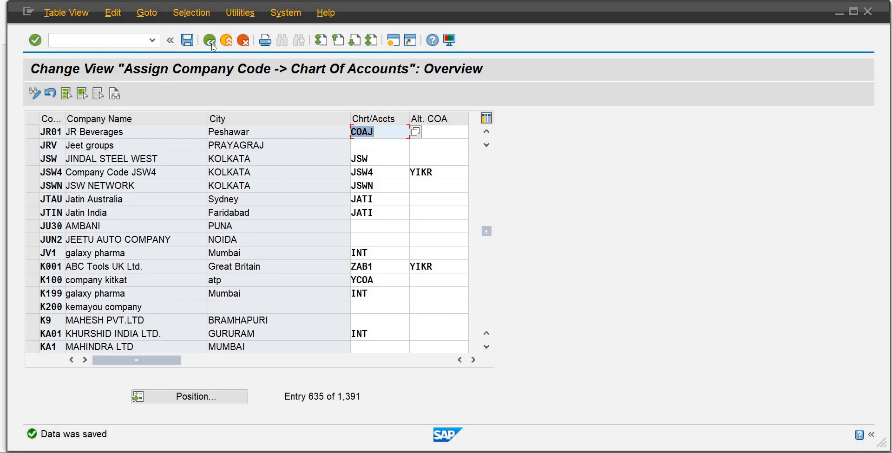
pyautogui.press('F3')
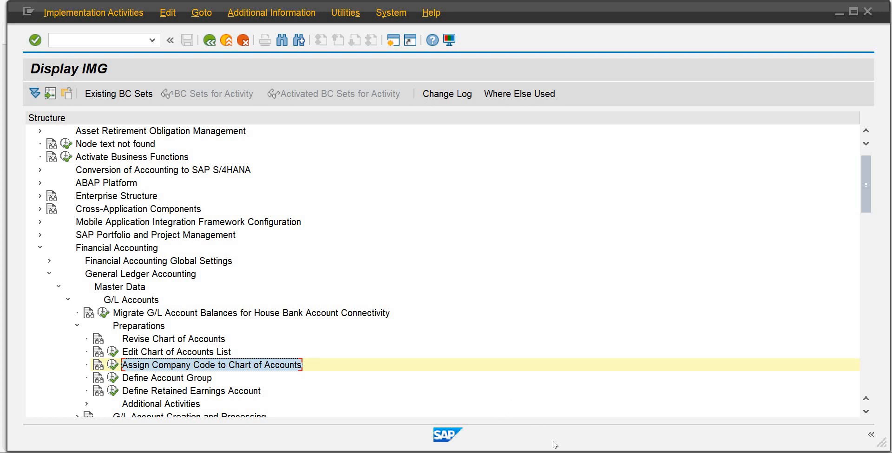
# Switch to Chart of account.pdf in the browser and review the chart of account diagram and its account groups
pyautogui.moveTo(473, 452)
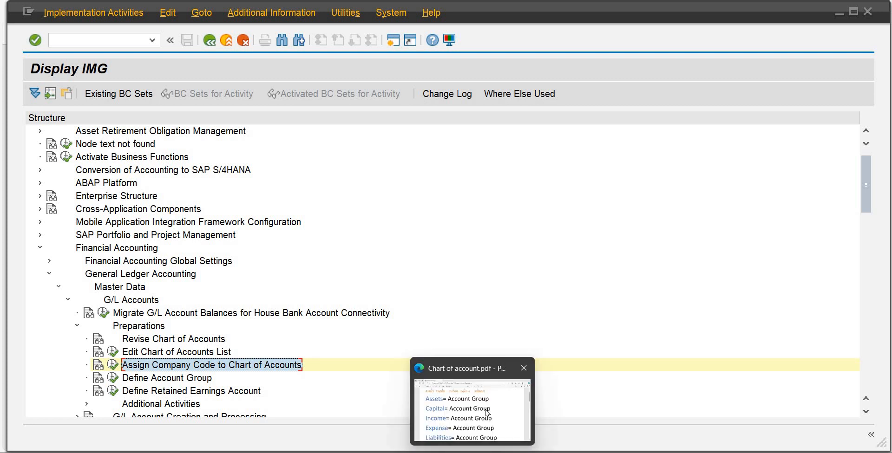
pyautogui.click(486, 410)
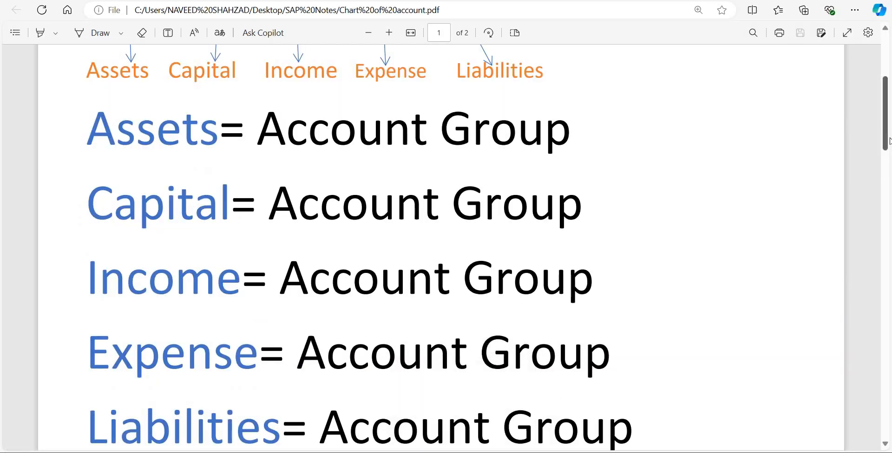
pyautogui.scroll(5, 888, 73)
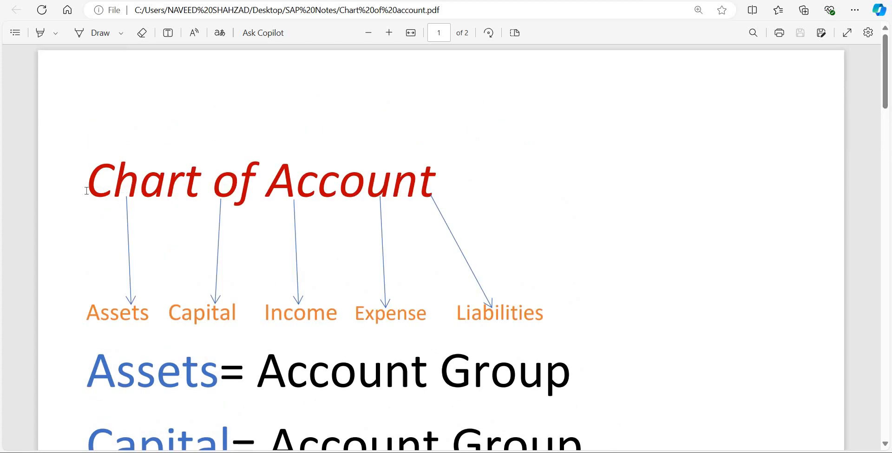
pyautogui.moveTo(86, 191); pyautogui.dragTo(453, 200)
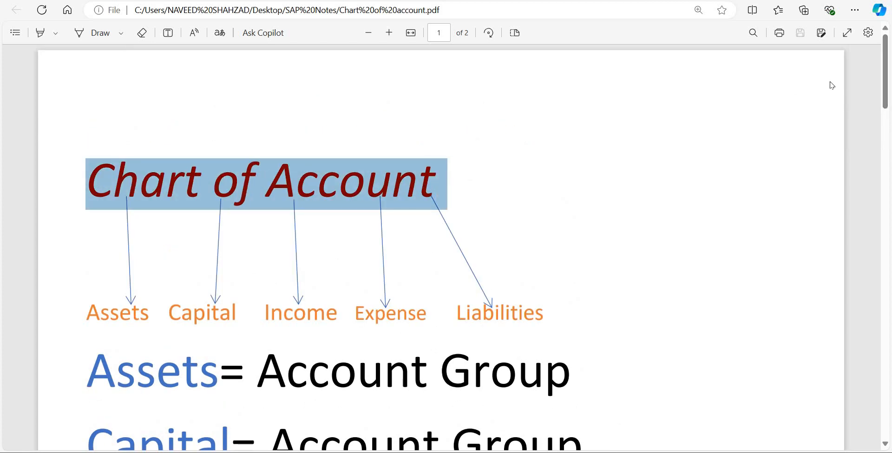
pyautogui.moveTo(890, 81); pyautogui.dragTo(883, 136)
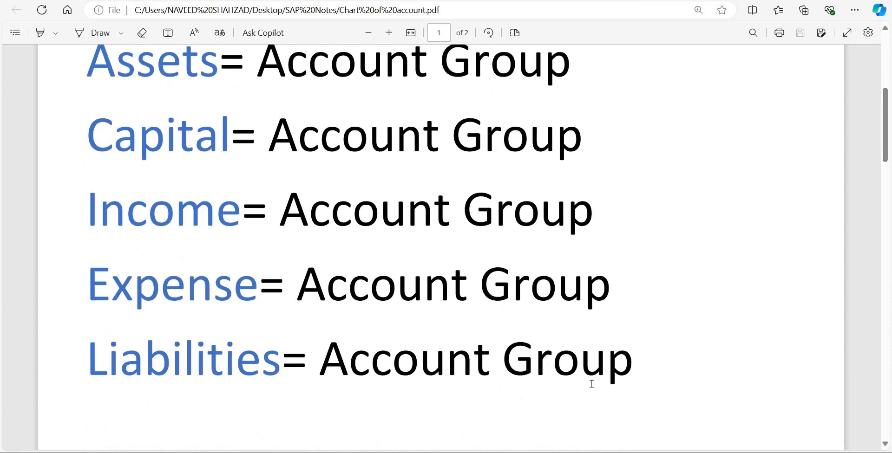
# Switch back to the SAP Display IMG window, open Define Account Group, and start adding new entries
pyautogui.moveTo(524, 452)
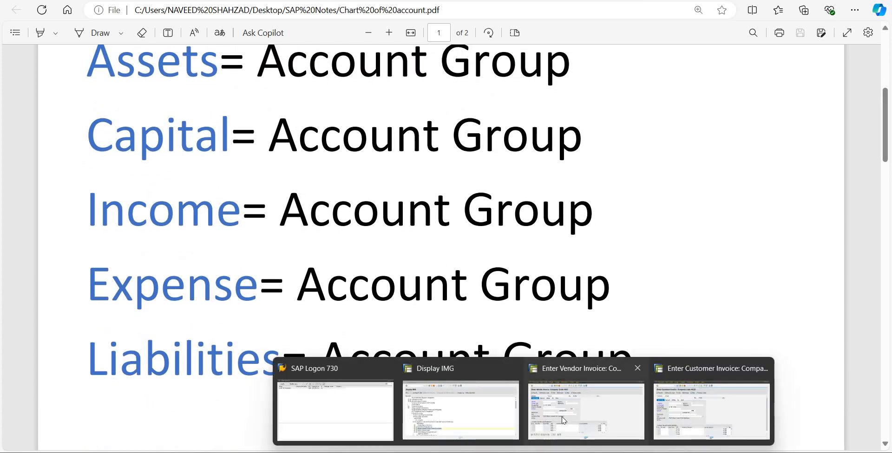
pyautogui.moveTo(549, 420)
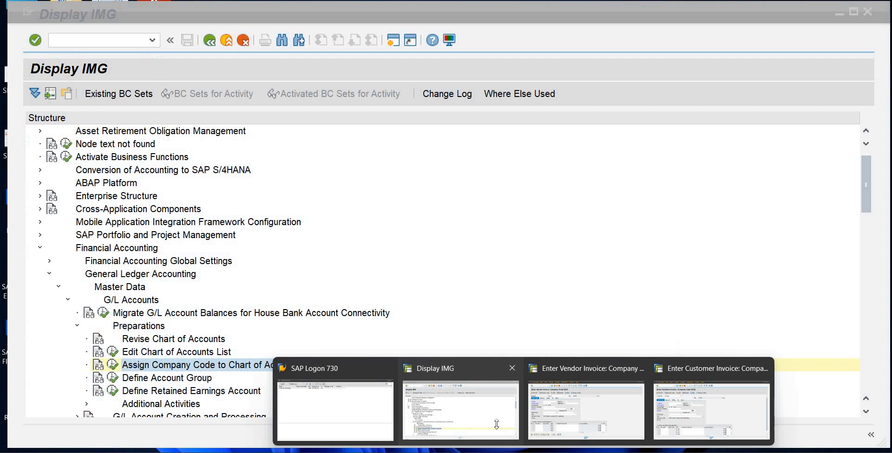
pyautogui.click(460, 411)
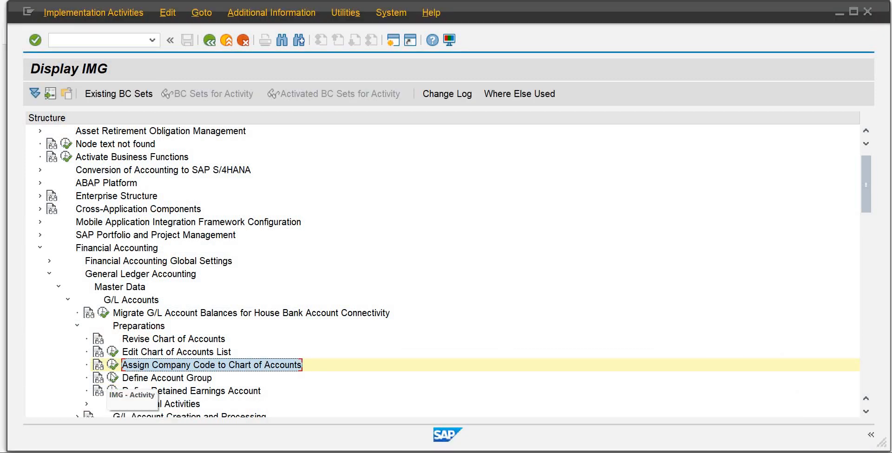
pyautogui.click(113, 377)
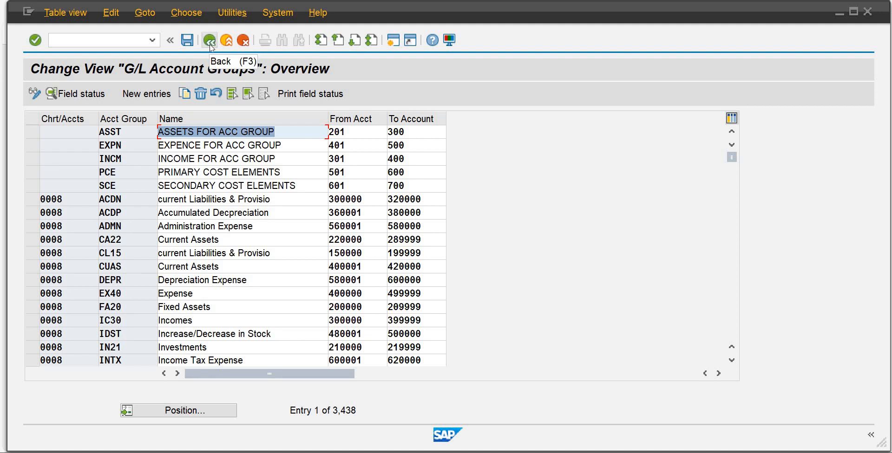
pyautogui.click(147, 93)
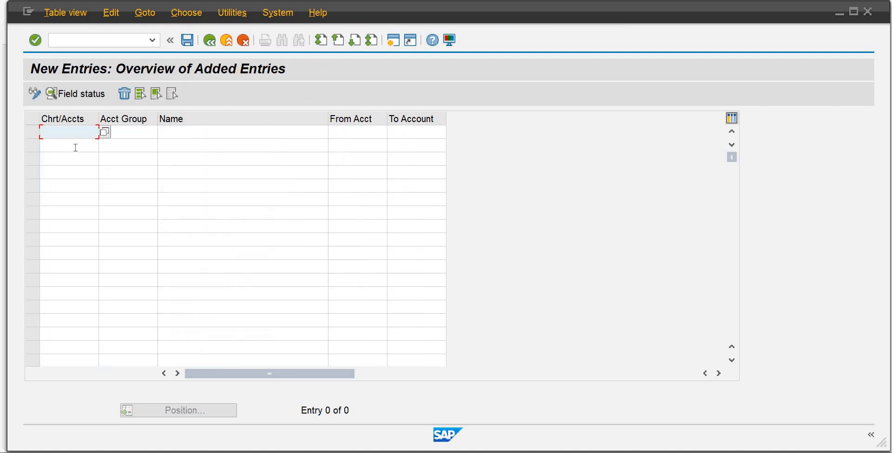
# Enter chart of accounts coaj and account group Faag in the first new row
pyautogui.write('coa')
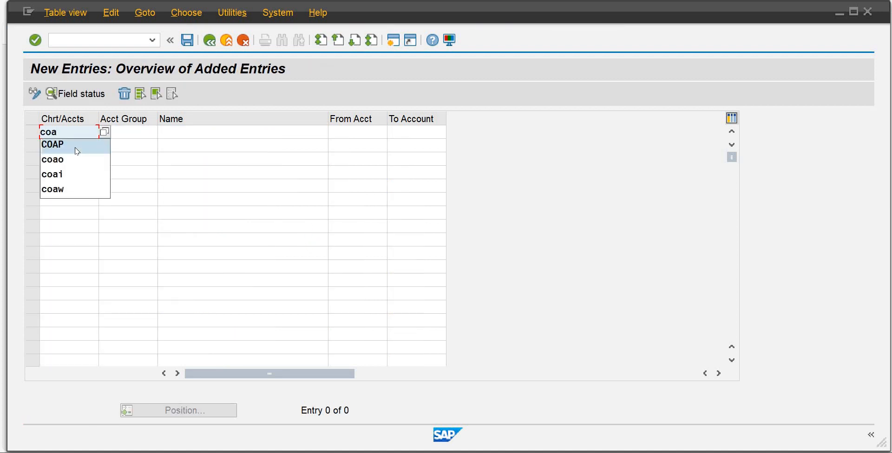
pyautogui.write('j')
pyautogui.press('Tab')
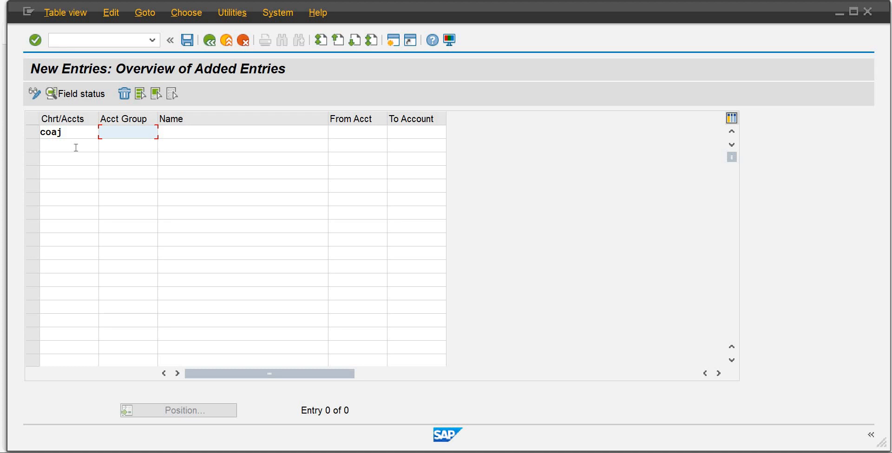
pyautogui.write('Faa')
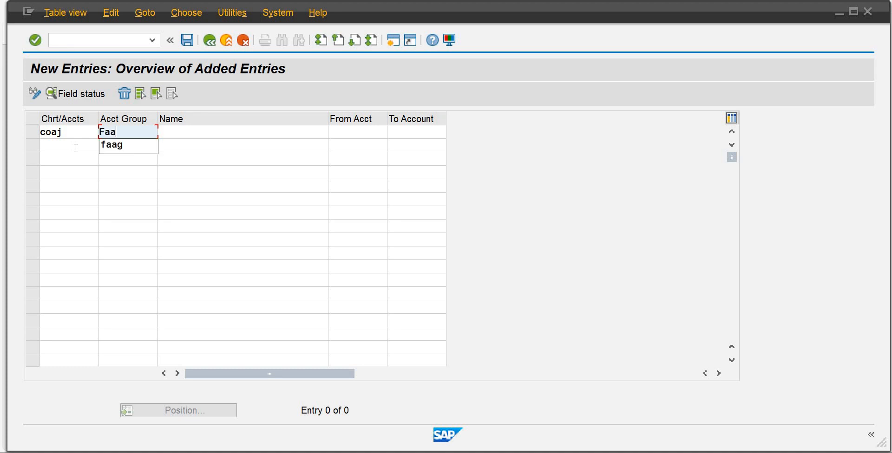
pyautogui.write('g')
pyautogui.press('Tab')
# Name the Faag account group "Fixed Assets - JR01", reusing the earlier Ob01 fixed assets name
pyautogui.write('F')
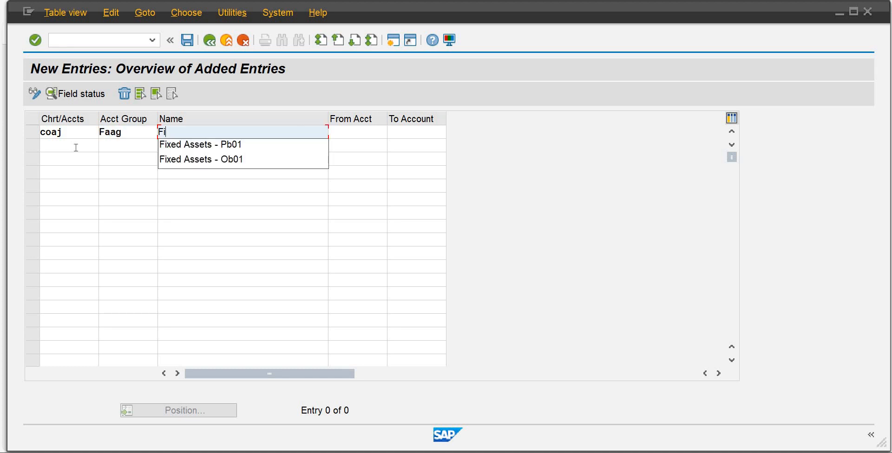
pyautogui.write('i')
pyautogui.press('Down')
pyautogui.press('BackSpace')
pyautogui.press('BackSpace')
pyautogui.press('BackSpace')
pyautogui.press('BackSpace')
pyautogui.write('JR01')
pyautogui.press('Tab')
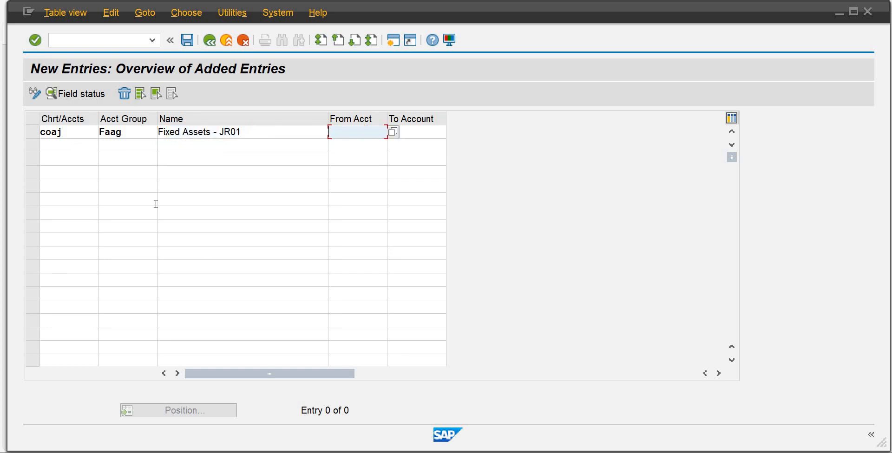
# Fill the second row with chart of accounts coaj, copied from the first row, and account group caag
pyautogui.click(58, 131)
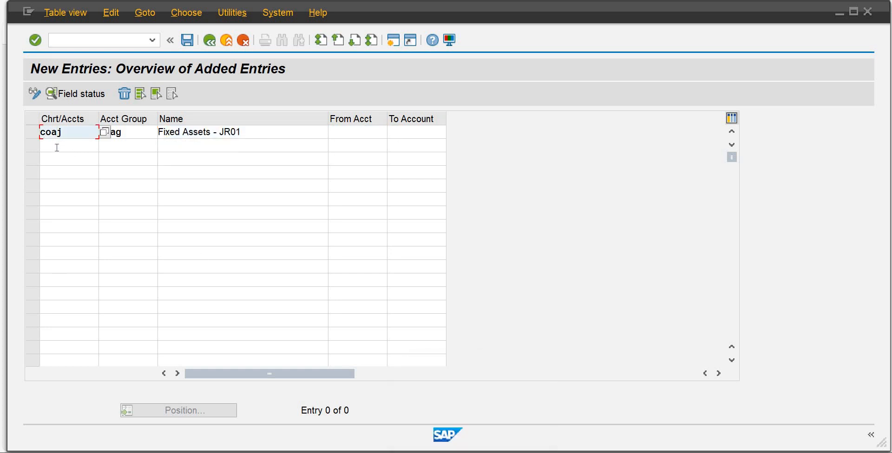
pyautogui.click(54, 142)
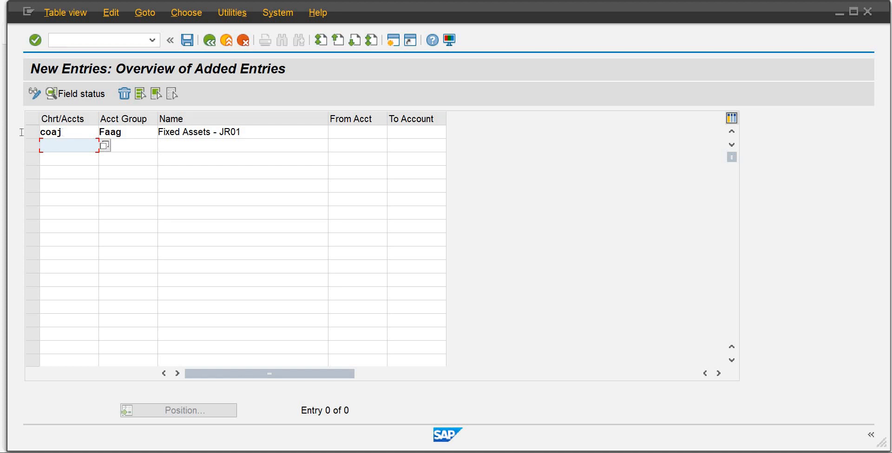
pyautogui.moveTo(63, 131); pyautogui.dragTo(21, 133)
pyautogui.hotkey('ctrl', 'c')
pyautogui.click(54, 147)
pyautogui.hotkey('ctrl', 'v')
pyautogui.click(124, 144)
pyautogui.write('c')
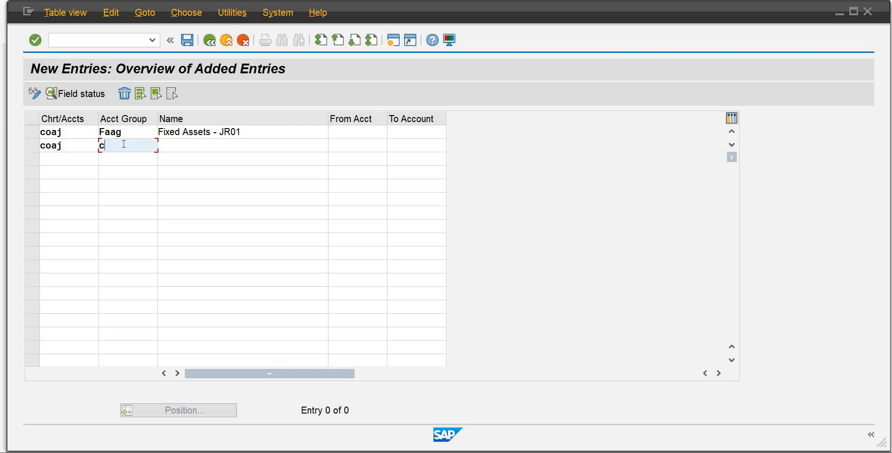
pyautogui.write('aag')
pyautogui.press('Tab')
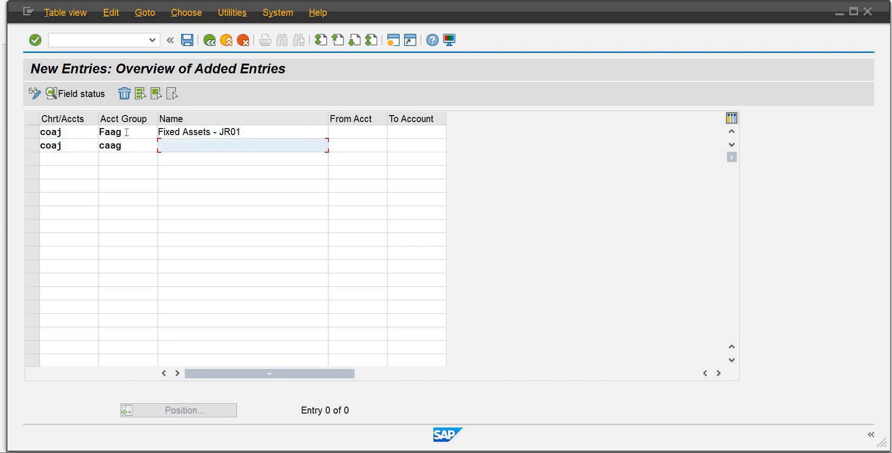
pyautogui.moveTo(126, 133); pyautogui.dragTo(110, 133)
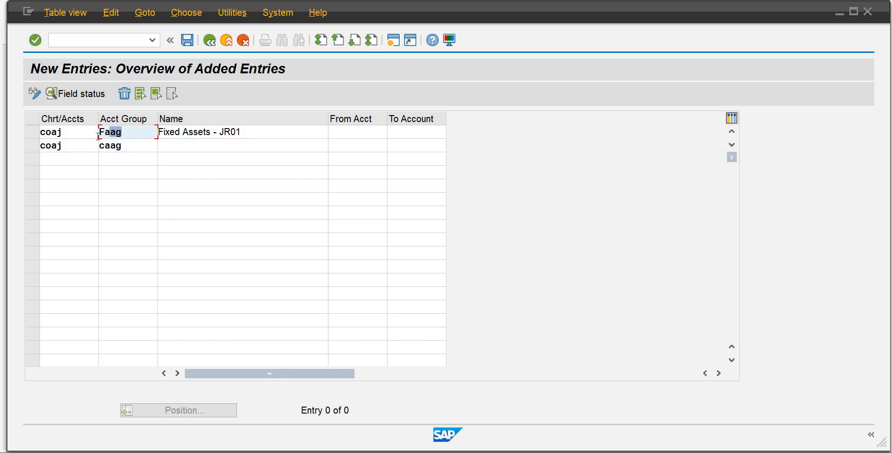
pyautogui.click(110, 136)
pyautogui.click(131, 146)
# Name the caag account group "Current Assets - JR01", reusing an earlier current assets name
pyautogui.click(209, 149)
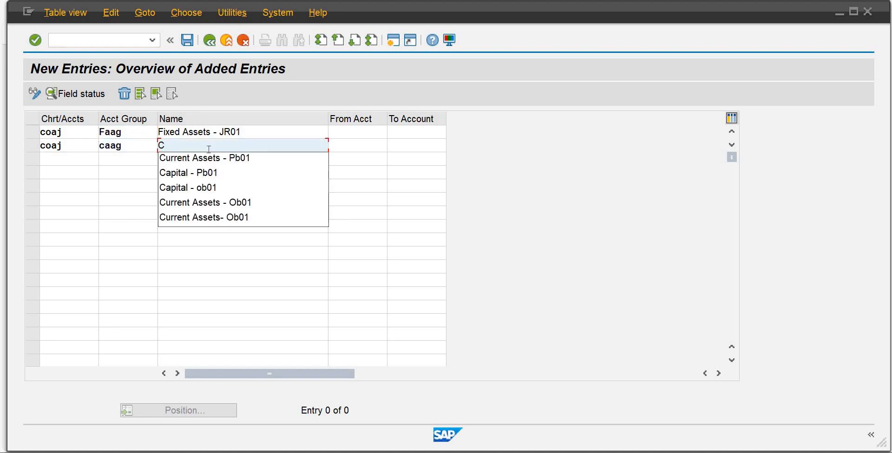
pyautogui.write('C')
pyautogui.press('Down')
pyautogui.press('Return')
pyautogui.press('BackSpace')
pyautogui.press('BackSpace')
pyautogui.press('BackSpace')
pyautogui.write('JR01')
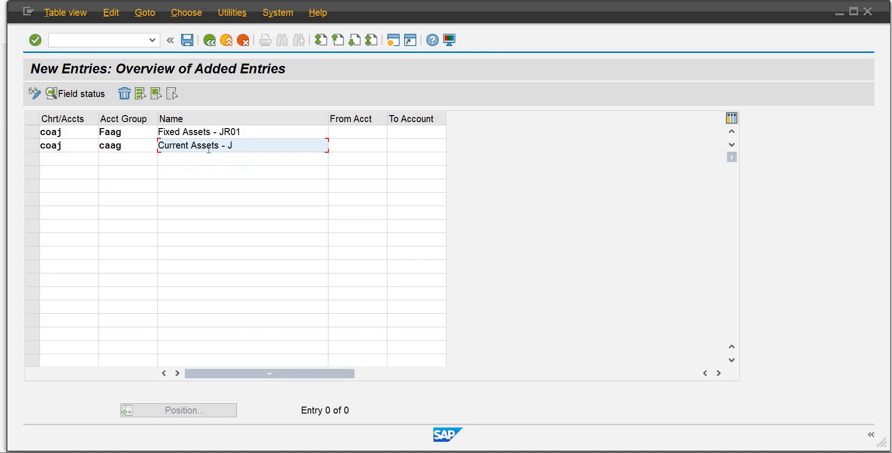
# Switch to the chart of accounts PDF in the browser and review its account groups and G/L account codes
pyautogui.click(361, 132)
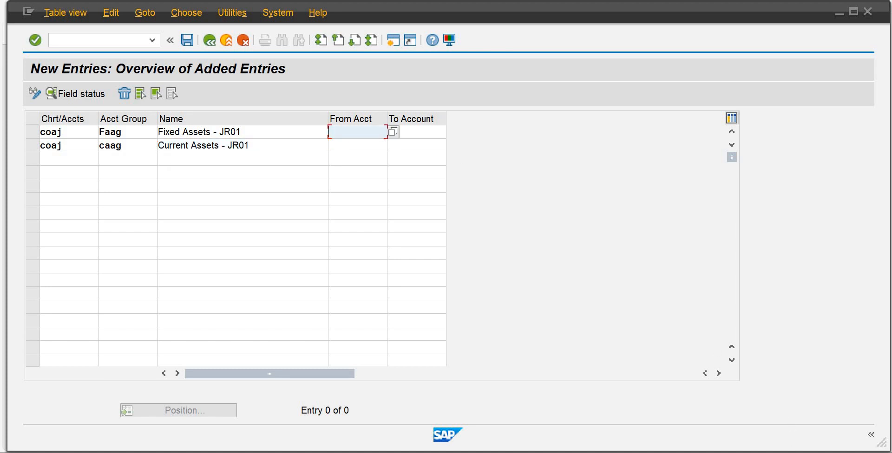
pyautogui.moveTo(485, 434)
pyautogui.click(484, 405)
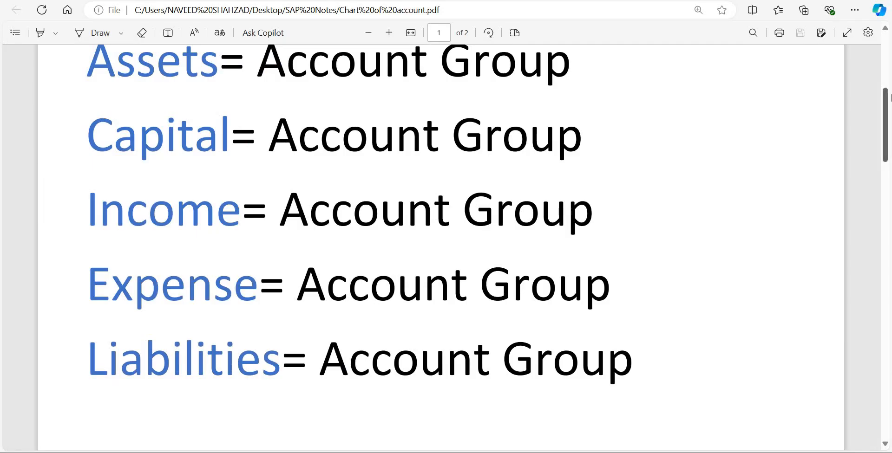
pyautogui.scroll(2, 889, 78)
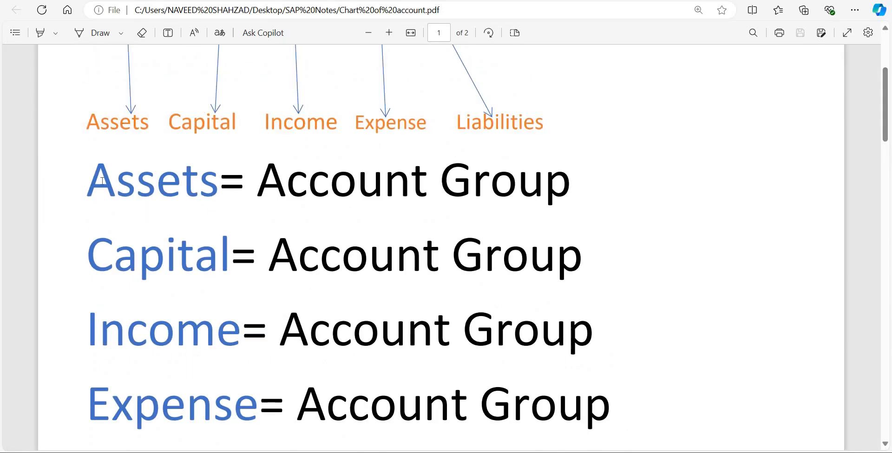
pyautogui.moveTo(87, 176); pyautogui.dragTo(491, 179)
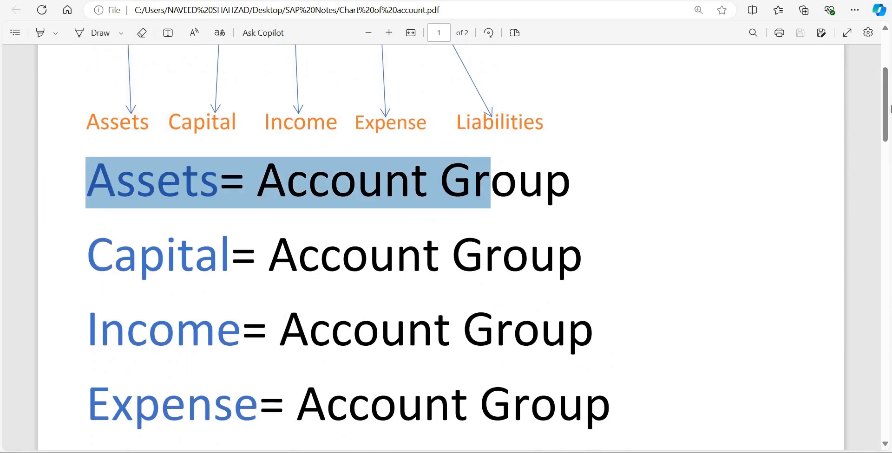
pyautogui.scroll(-1, 887, 193)
pyautogui.scroll(-15, 888, 193)
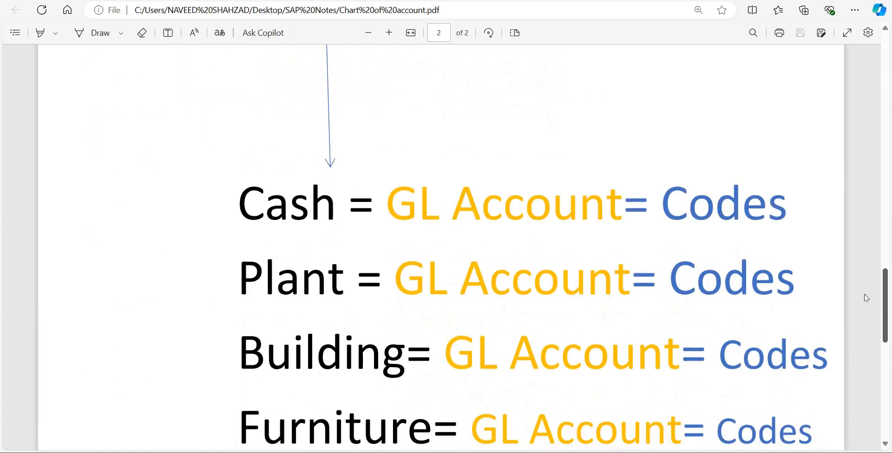
pyautogui.scroll(-1, 862, 295)
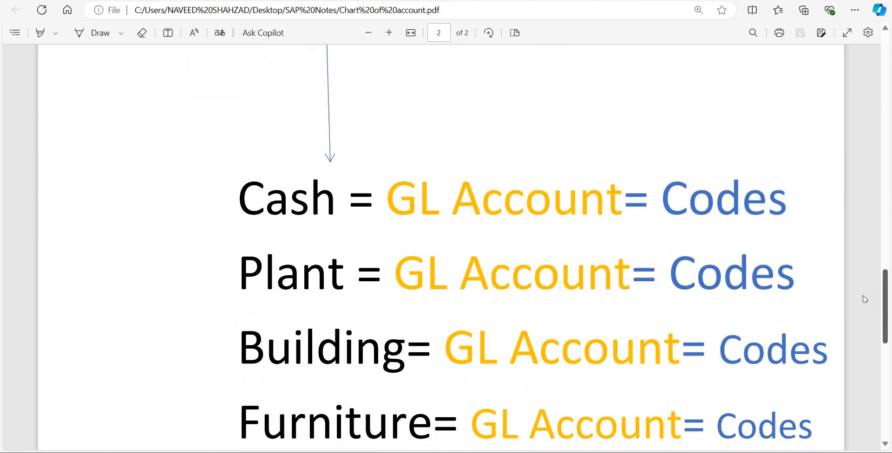
pyautogui.moveTo(386, 197); pyautogui.dragTo(781, 220)
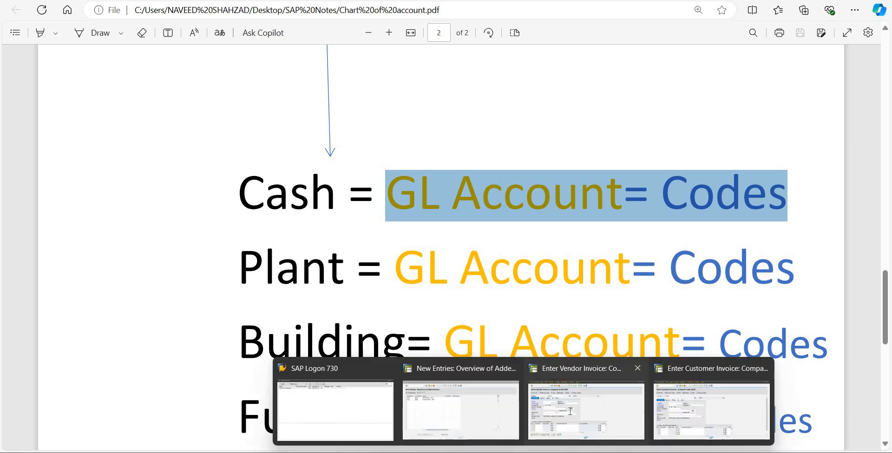
# Return to the SAP new entries table and set the Faag account range from 001 to 199
pyautogui.moveTo(565, 410)
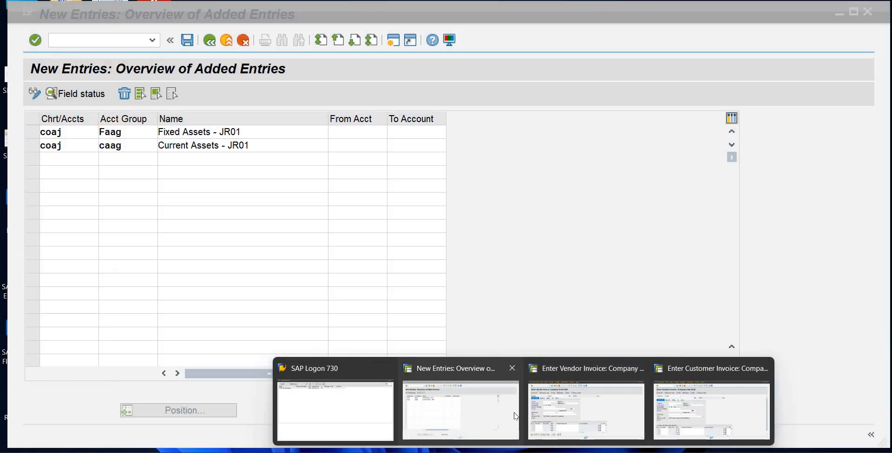
pyautogui.click(460, 409)
pyautogui.click(369, 129)
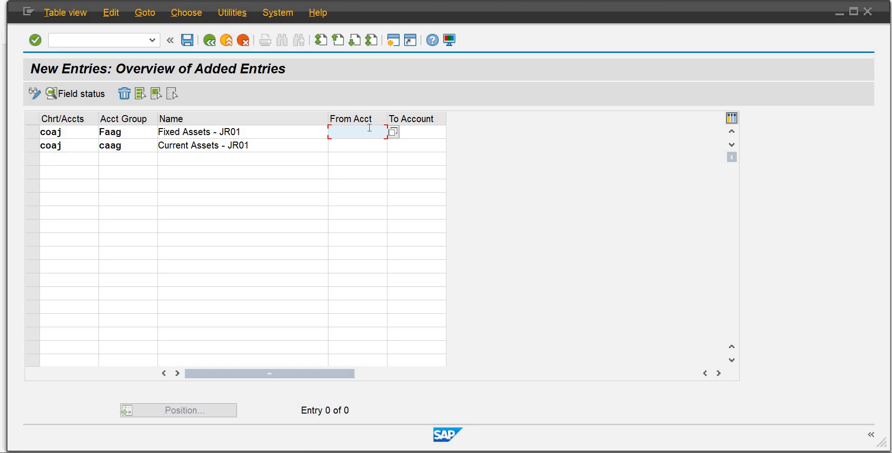
pyautogui.write('00')
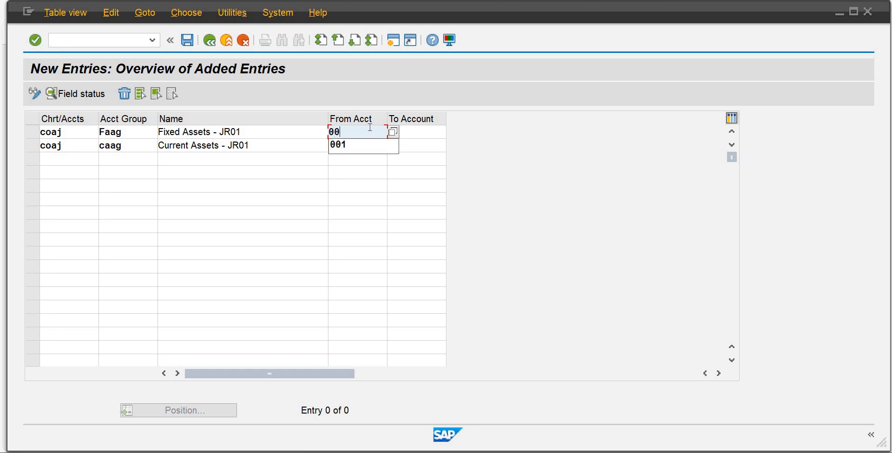
pyautogui.write('1')
pyautogui.press('Tab')
pyautogui.write('199')
pyautogui.press('Tab')
# Set the account range of the caag Current Assets group from 100 to 199
pyautogui.press('Tab')
pyautogui.press('Tab')
pyautogui.press('Tab')
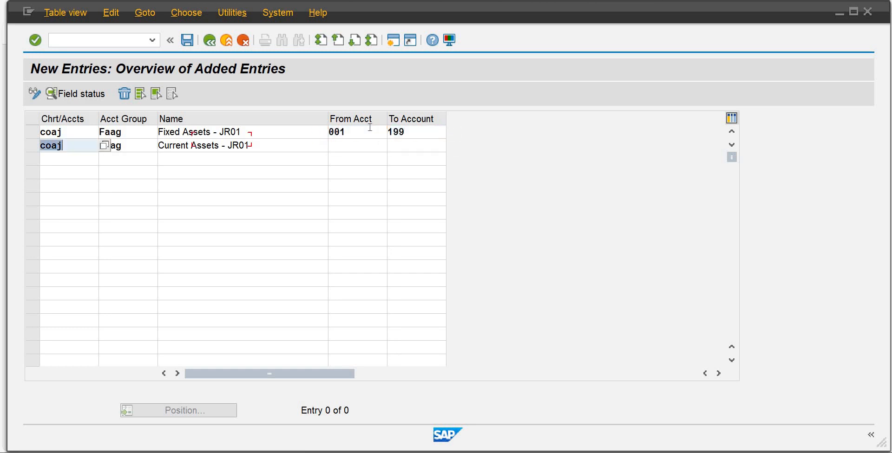
pyautogui.write('100')
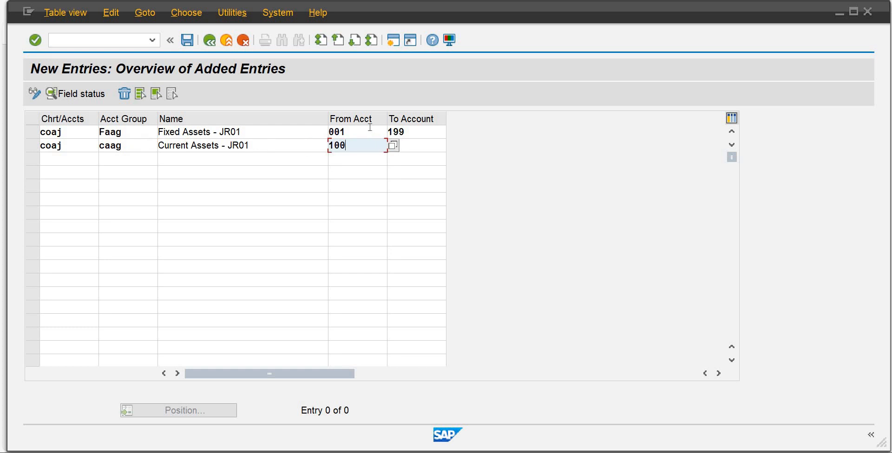
pyautogui.press('Tab')
pyautogui.write('199')
pyautogui.press('Tab')
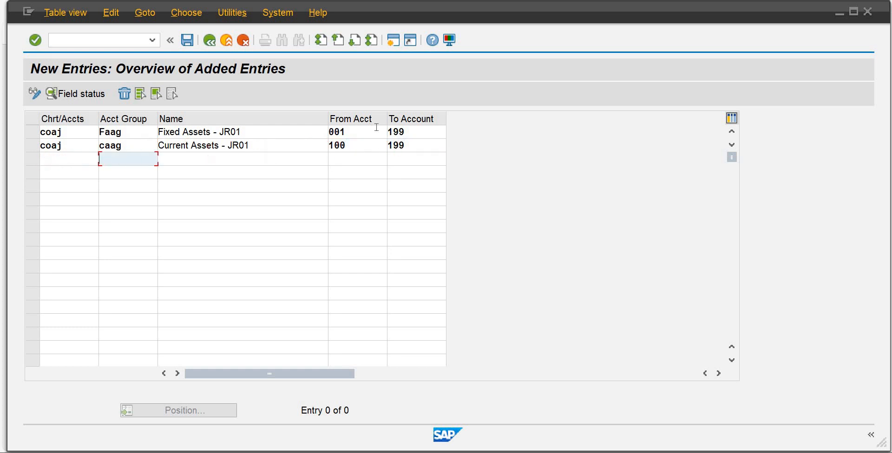
# Fill the third row with chart of accounts coaj, account group cpag and the name "Capital-JR01"
pyautogui.click(69, 161)
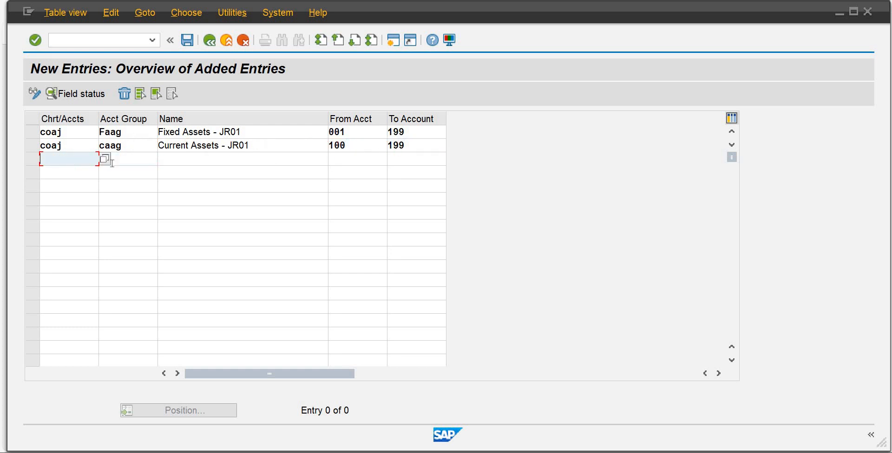
pyautogui.write('coaj')
pyautogui.click(134, 161)
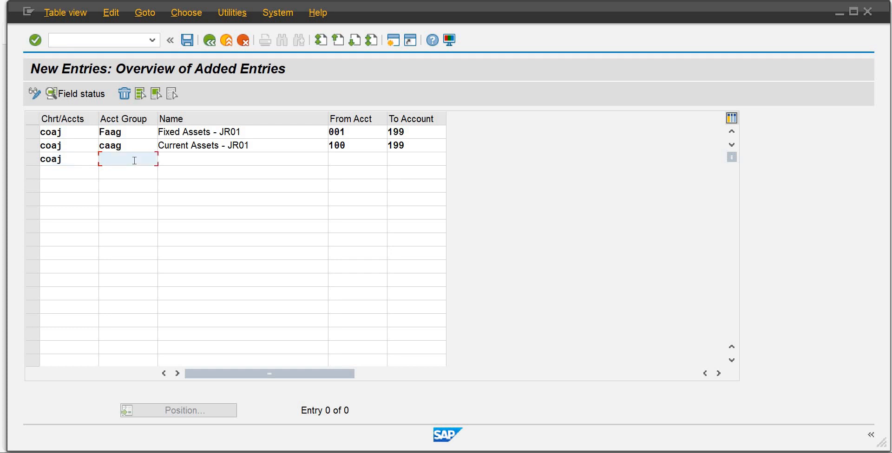
pyautogui.write('c')
pyautogui.press('Down')
pyautogui.press('Down')
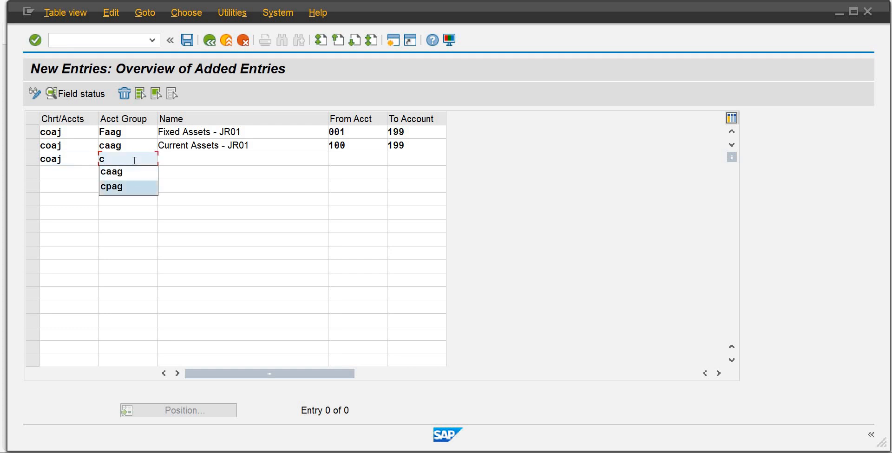
pyautogui.press('Return')
pyautogui.press('Tab')
pyautogui.write('Capital')
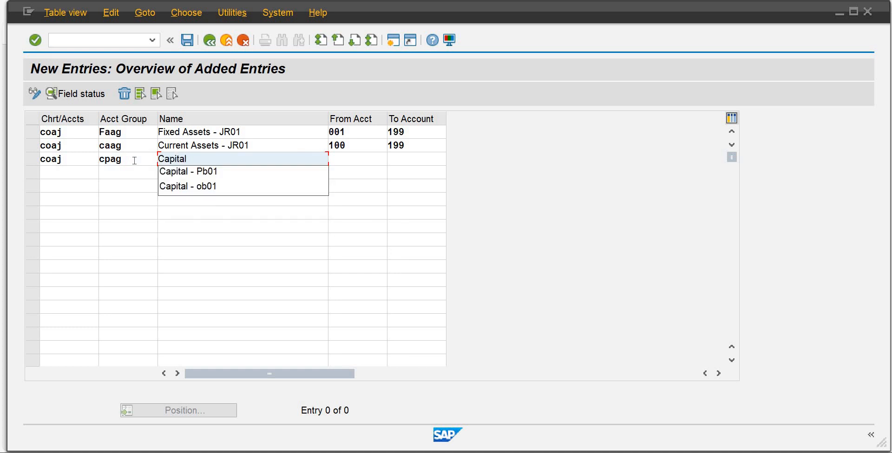
pyautogui.write('-JR01')
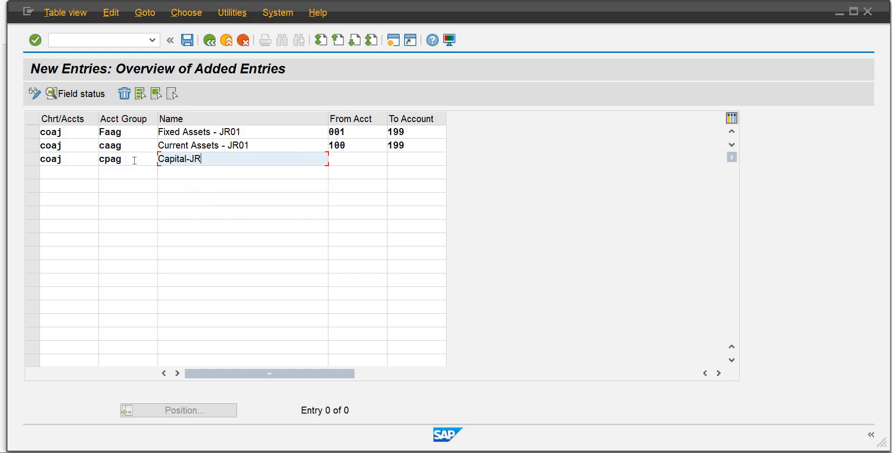
# Set the account range of the cpag Capital group from 200 to 299
pyautogui.press('Tab')
pyautogui.write('200')
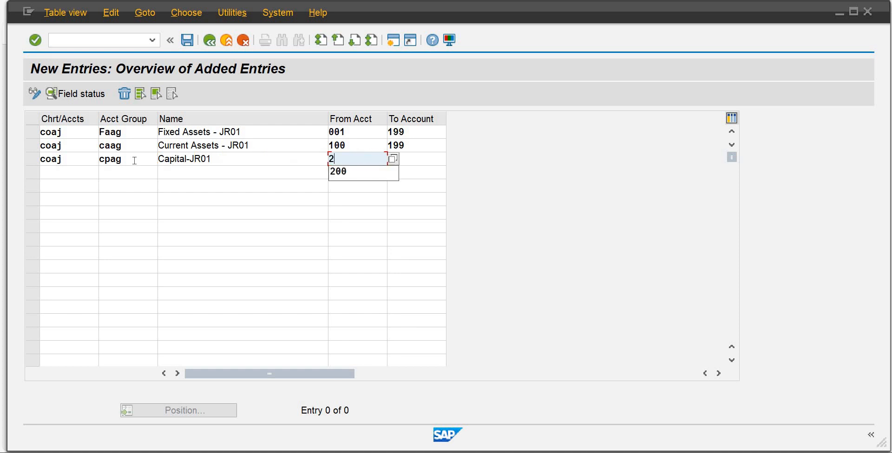
pyautogui.press('Return')
pyautogui.press('Tab')
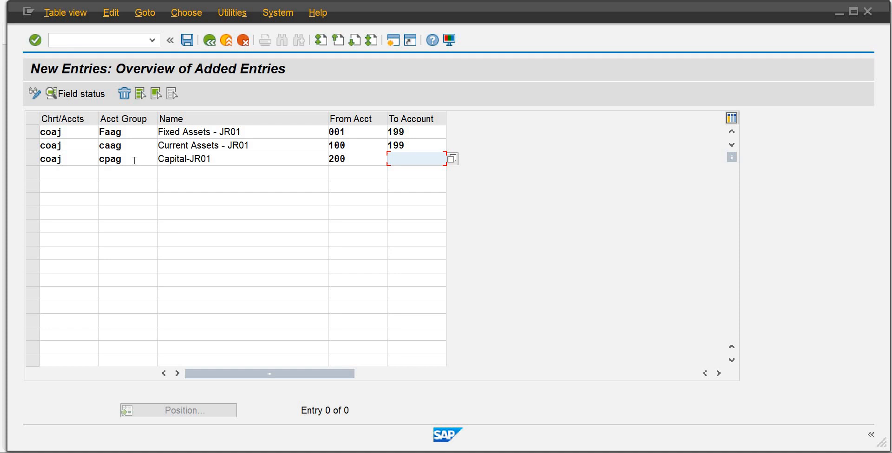
pyautogui.write('299')
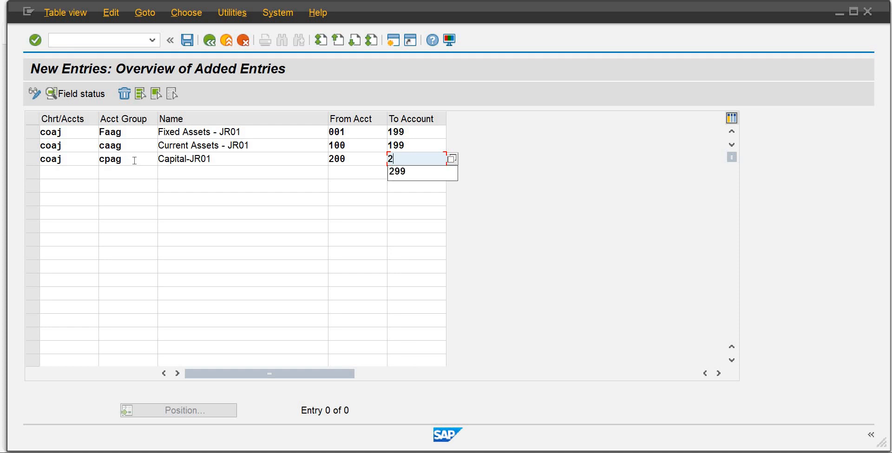
pyautogui.press('Tab')
pyautogui.press('Tab')
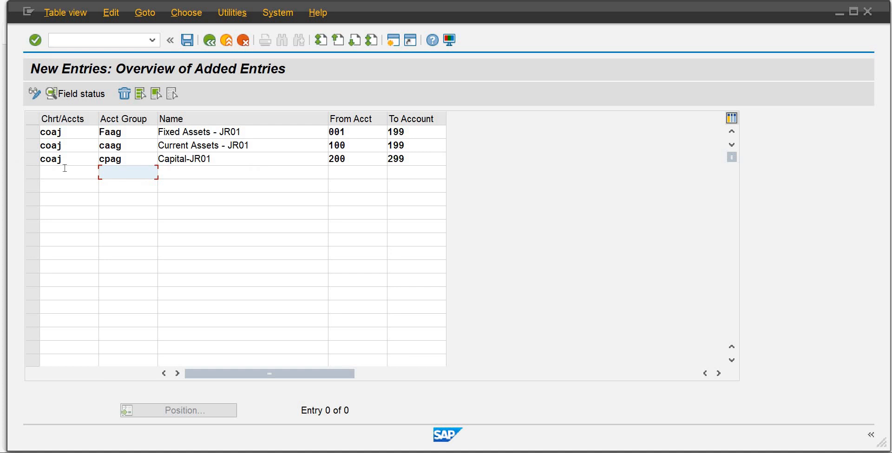
# Enter chart of accounts coaj and account group llag in the fourth row
pyautogui.click(63, 168)
pyautogui.write('coaj')
pyautogui.click(128, 168)
pyautogui.write('ll')
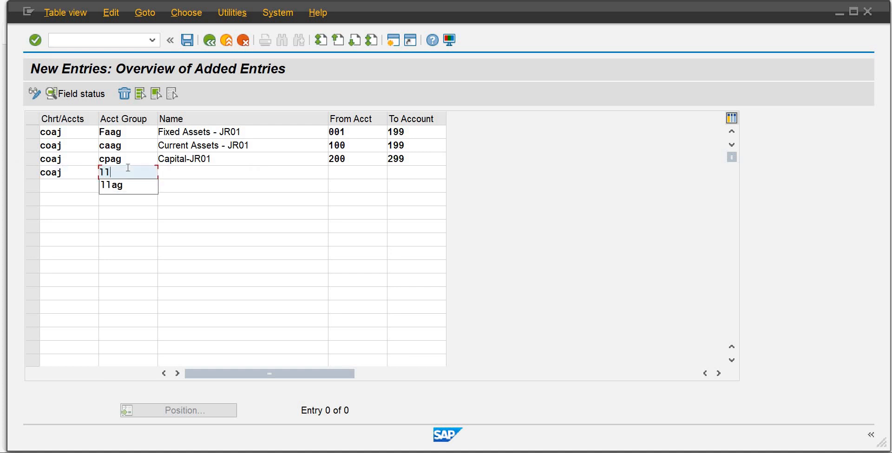
pyautogui.write('ag')
pyautogui.press('Tab')
# Name the llag account group "Long Term Liabilities- JR01", reusing the earlier Pb01 long term liabilities name
pyautogui.write('L')
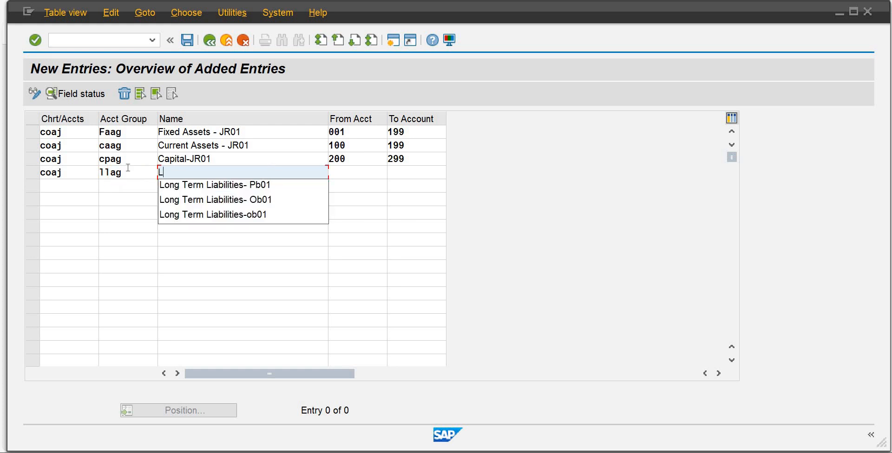
pyautogui.press('Down')
pyautogui.press('Return')
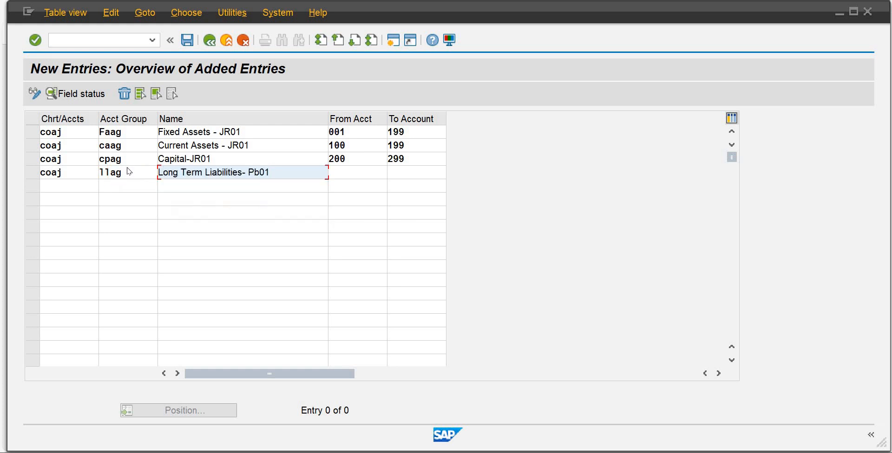
pyautogui.press('BackSpace')
pyautogui.press('BackSpace')
pyautogui.press('BackSpace')
pyautogui.press('BackSpace')
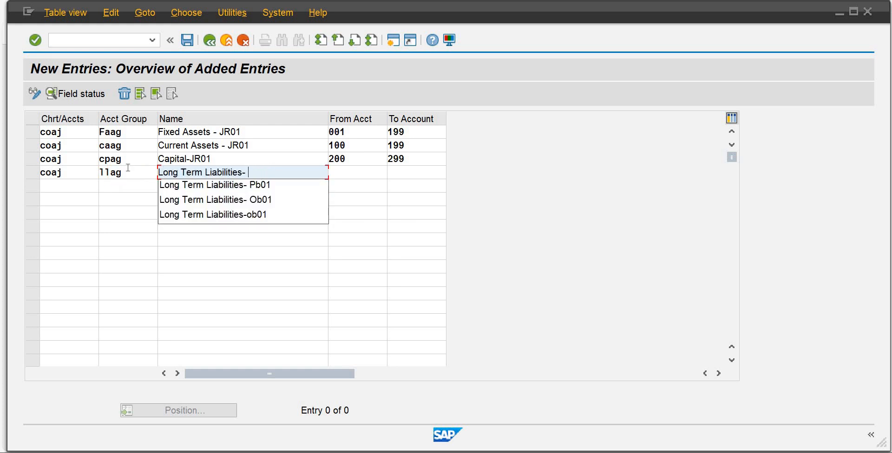
pyautogui.write('JR01')
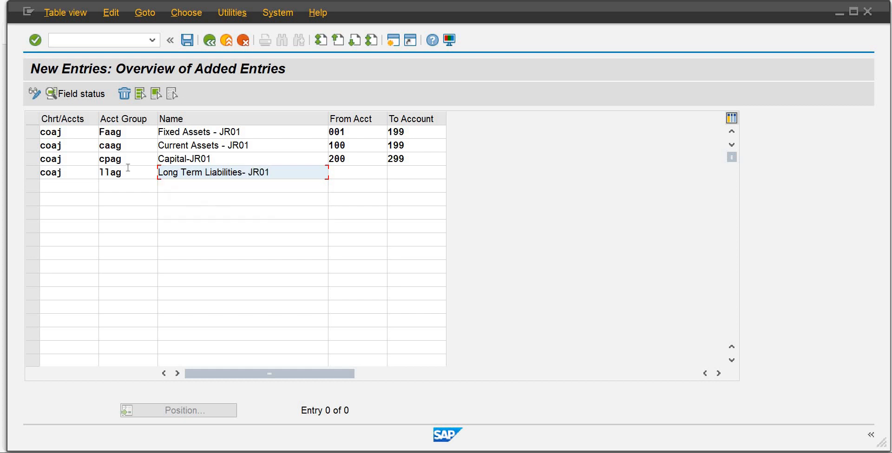
# Set the account range of the llag Long Term Liabilities group from 300 to 399
pyautogui.press('Tab')
pyautogui.write('300')
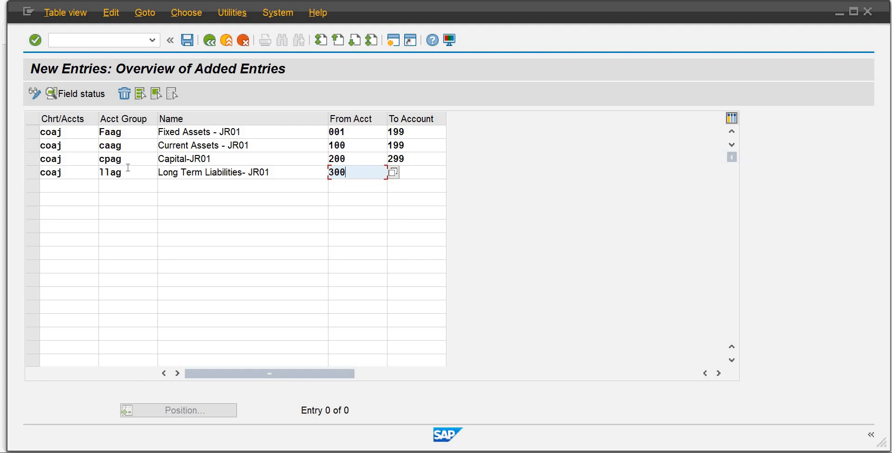
pyautogui.press('Tab')
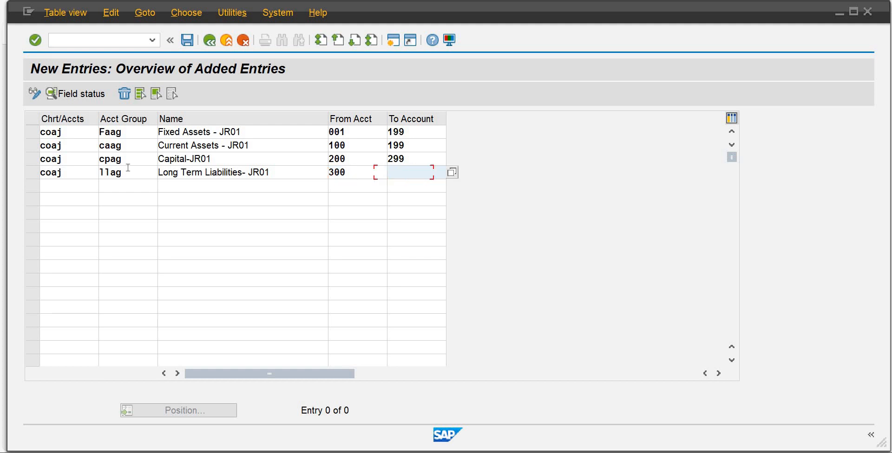
pyautogui.write('399')
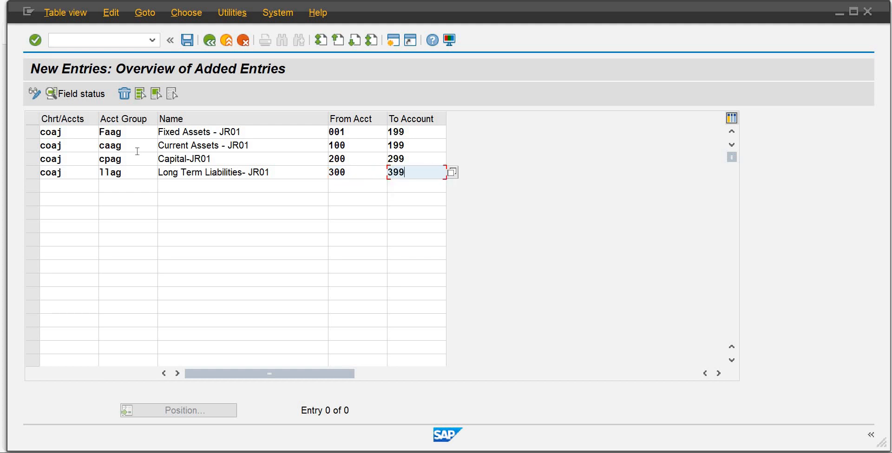
pyautogui.press('Tab')
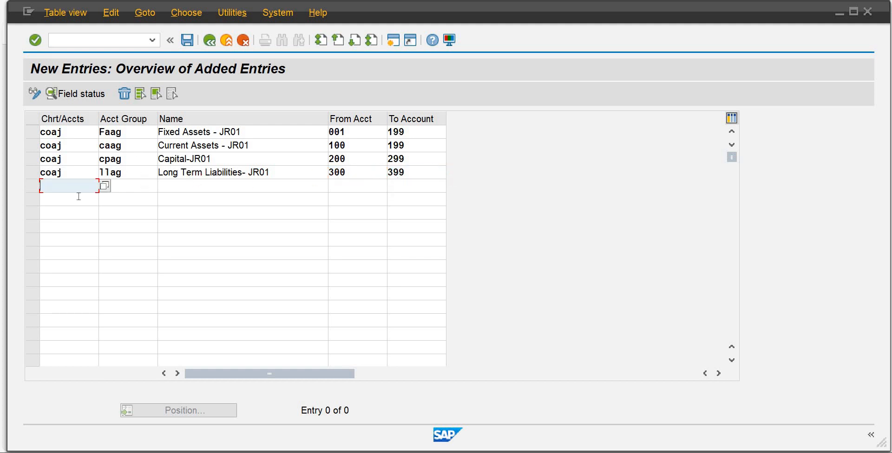
# Enter chart of accounts coaj and account group slag in the fifth row
pyautogui.write('coaj')
pyautogui.click(119, 185)
pyautogui.write('sl')
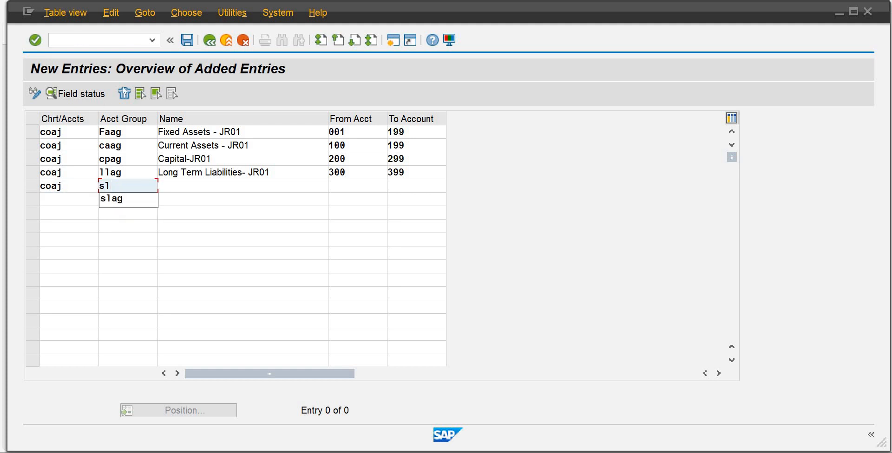
pyautogui.click(111, 199)
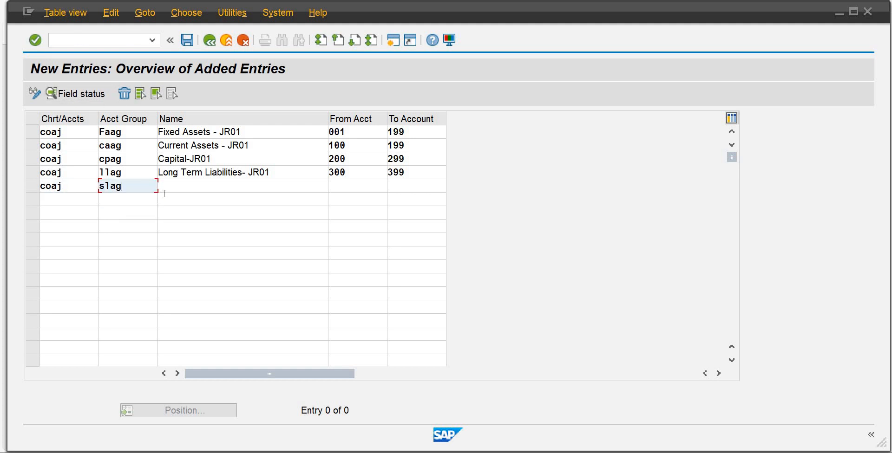
# Name the slag account group "Short Term Liabilities- JR01", reusing the earlier Pb01 short term liabilities name
pyautogui.click(164, 190)
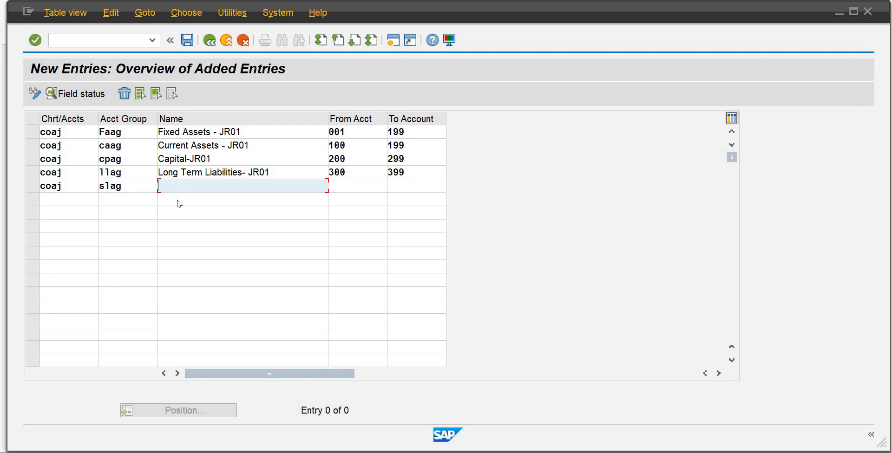
pyautogui.write('Short')
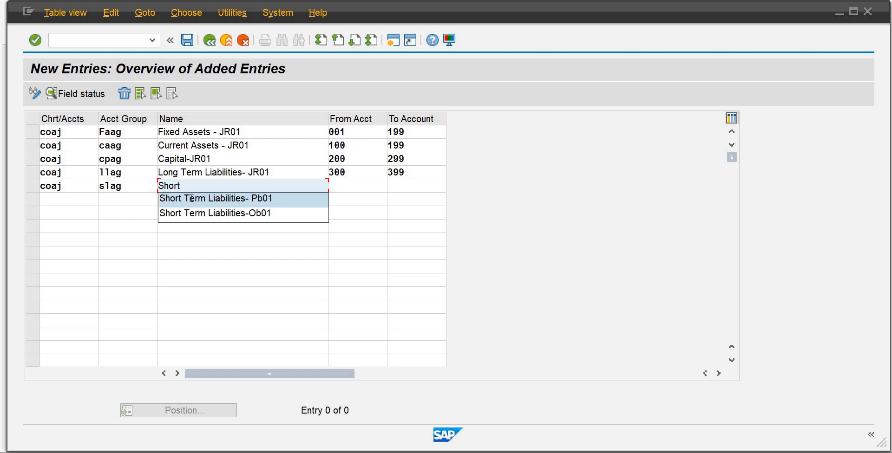
pyautogui.click(193, 200)
pyautogui.press('BackSpace')
pyautogui.press('BackSpace')
pyautogui.press('BackSpace')
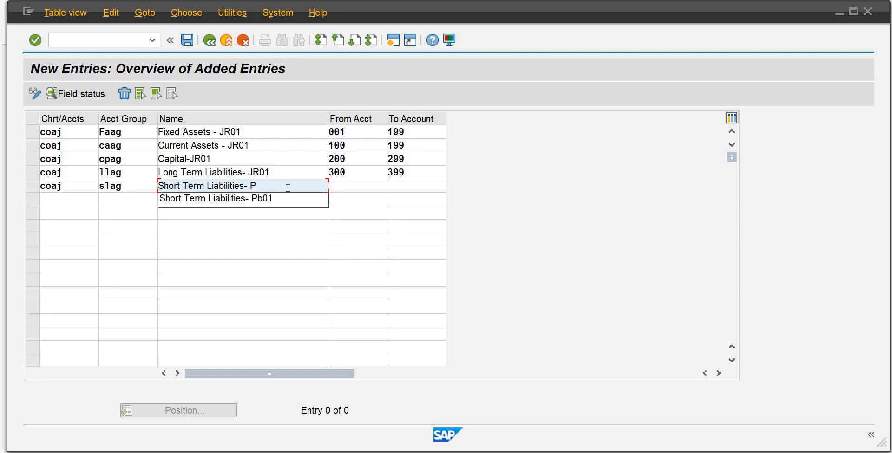
pyautogui.write('Jr')
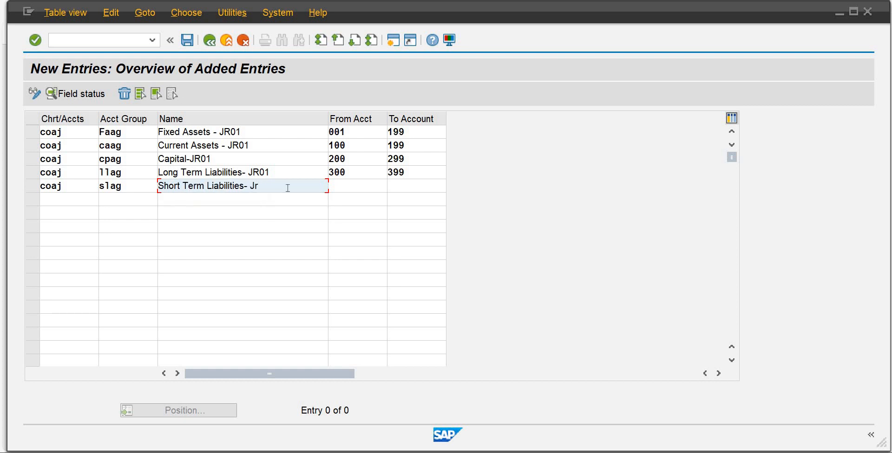
pyautogui.write('R01')
# Set the account range of the slag Short Term Liabilities group from 400 to 499
pyautogui.press('Tab')
pyautogui.write('400')
pyautogui.press('Tab')
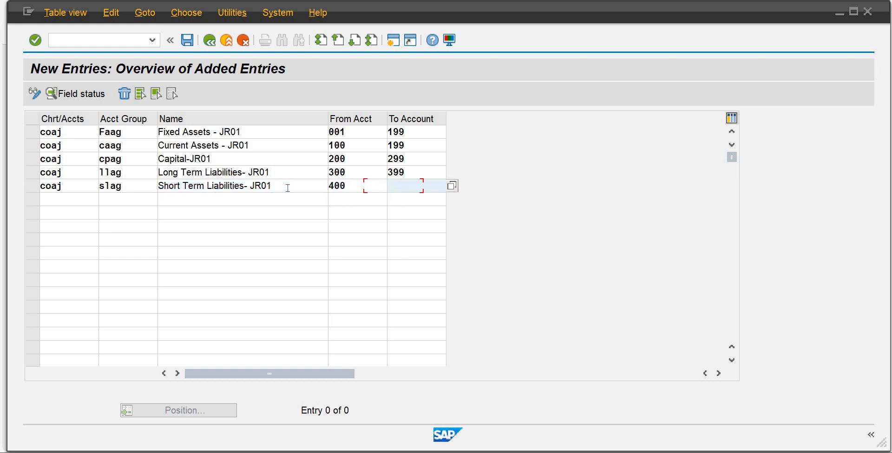
pyautogui.write('499')
pyautogui.press('Tab')
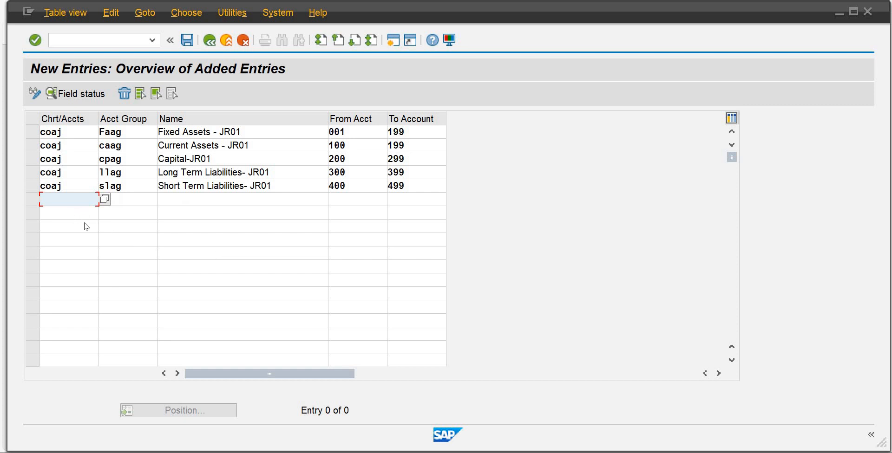
# Enter chart of accounts coaj and account group deag in the sixth row
pyautogui.write('c')
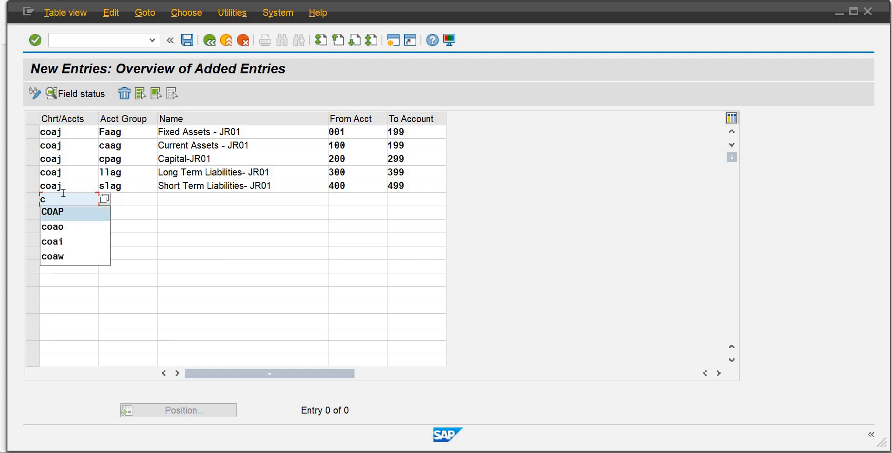
pyautogui.press('BackSpace')
pyautogui.write('coaj')
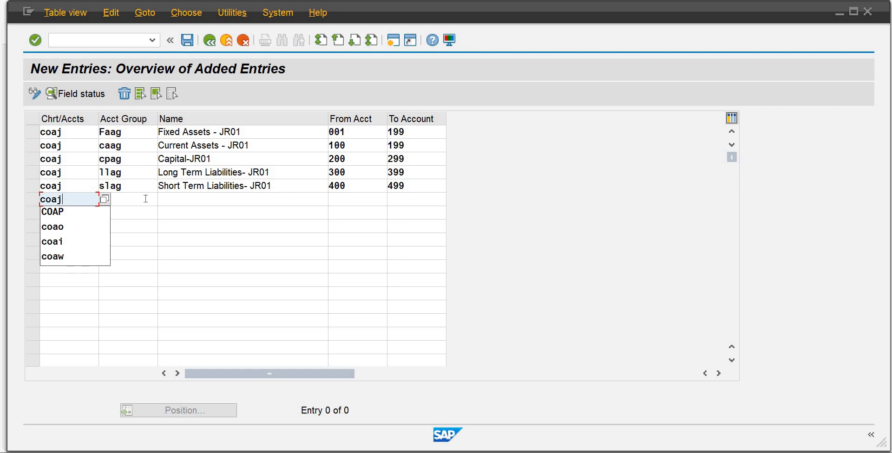
pyautogui.click(133, 201)
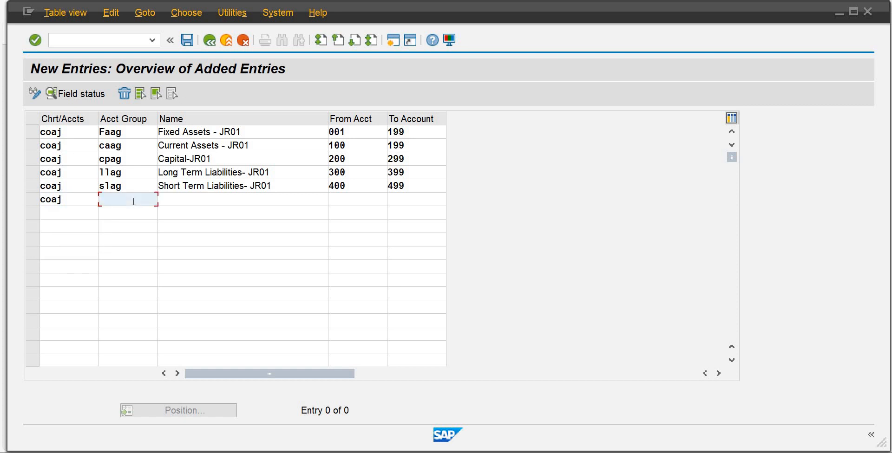
pyautogui.write('de')
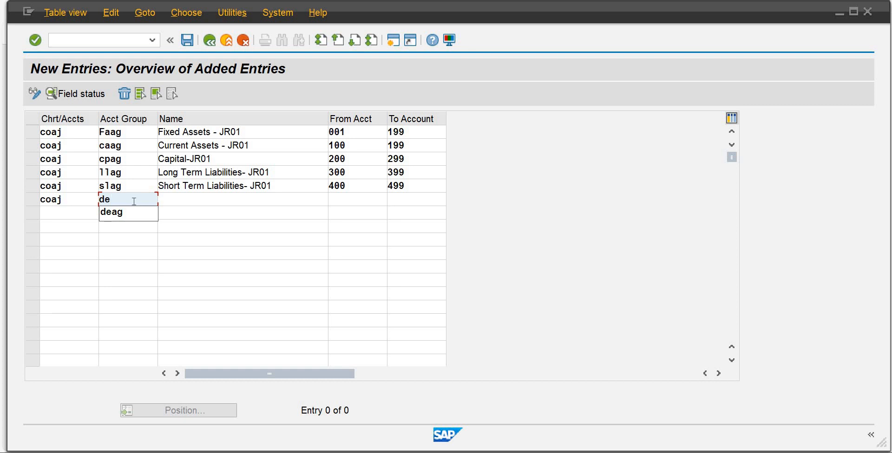
pyautogui.write('ag')
pyautogui.press('Tab')
# Name the deag account group "Direct Expense- JR01", reusing the earlier Pb01 direct expense name
pyautogui.write('Direct ')
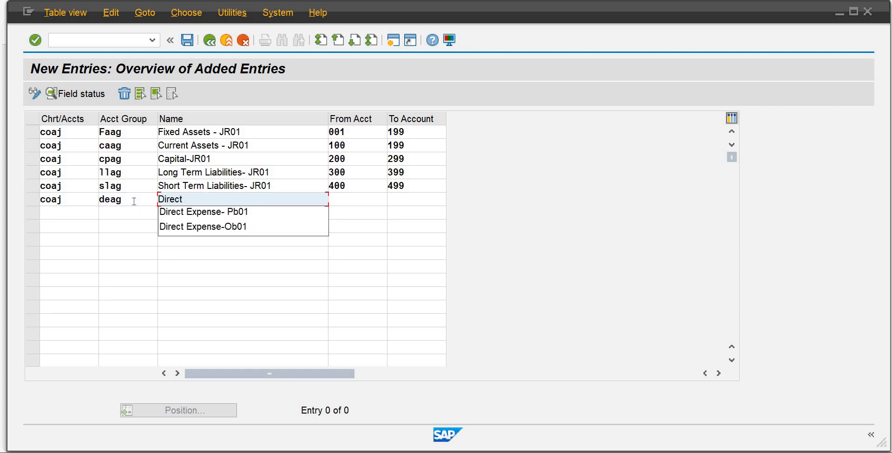
pyautogui.write('Ex')
pyautogui.press('Down')
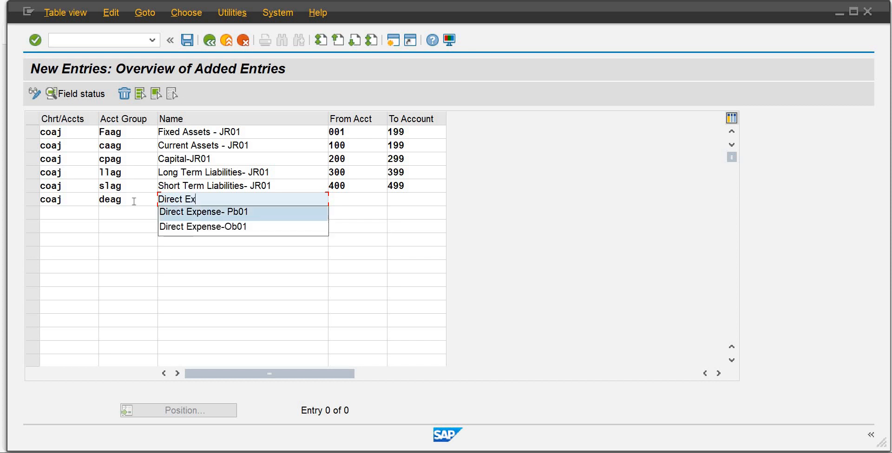
pyautogui.press('Return')
pyautogui.press('BackSpace')
pyautogui.press('BackSpace')
pyautogui.press('BackSpace')
pyautogui.press('BackSpace')
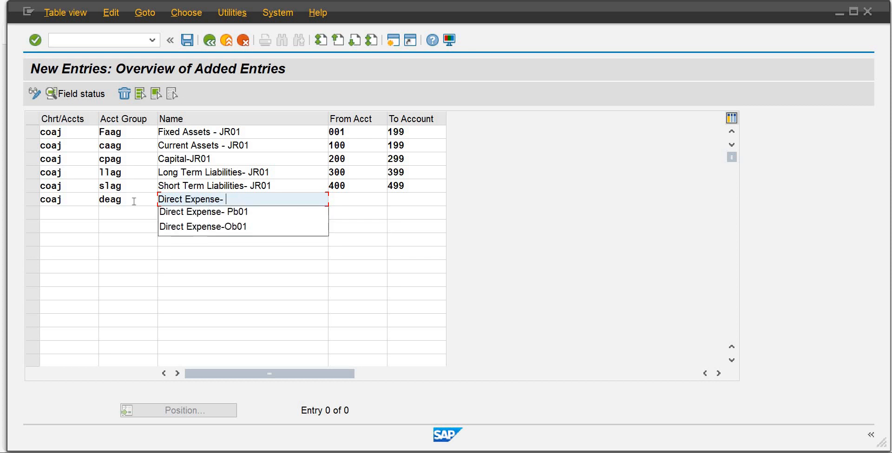
pyautogui.write('JR01')
# Set the account range of the deag Direct Expense group from 500 to 599
pyautogui.press('Tab')
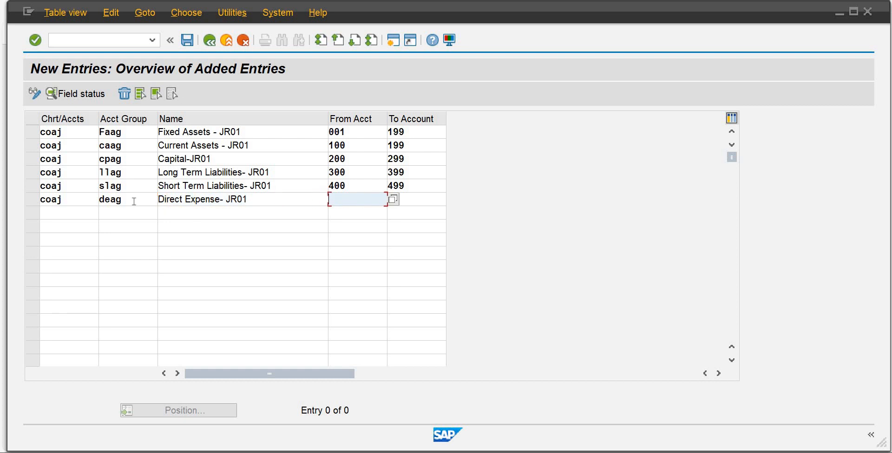
pyautogui.write('500')
pyautogui.press('Tab')
pyautogui.write('599')
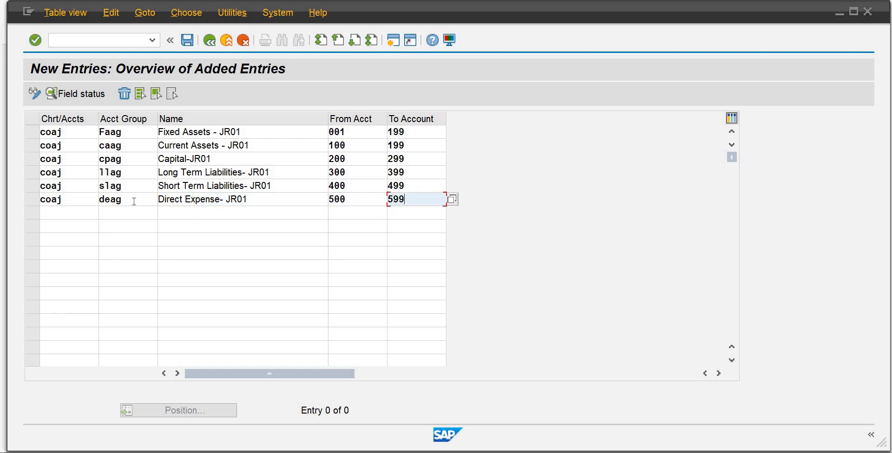
pyautogui.press('Tab')
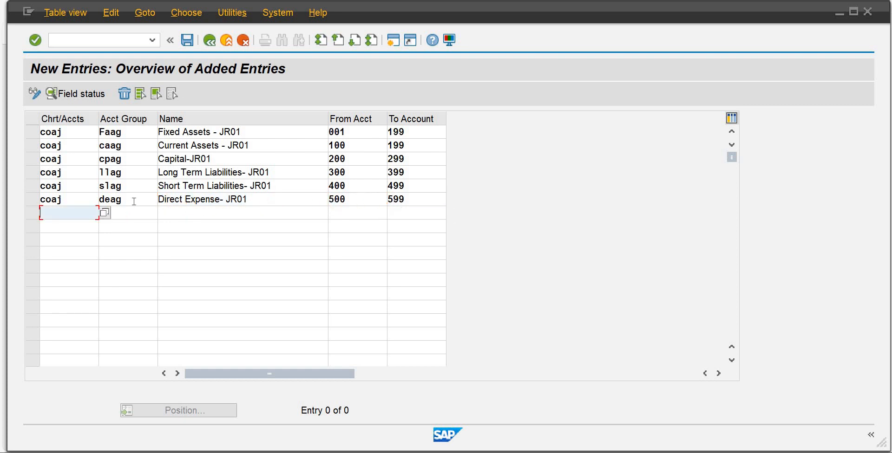
# Enter chart of accounts coaj and account group ieag in the seventh row
pyautogui.write('coaj')
pyautogui.click(125, 215)
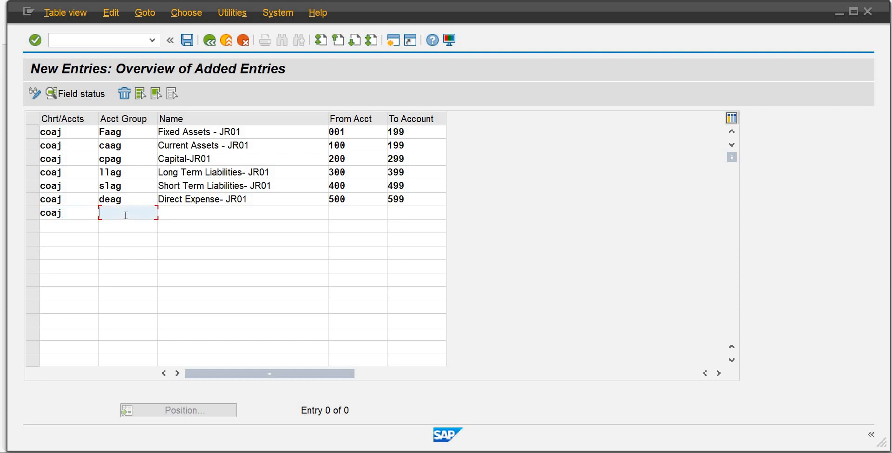
pyautogui.write('ieag')
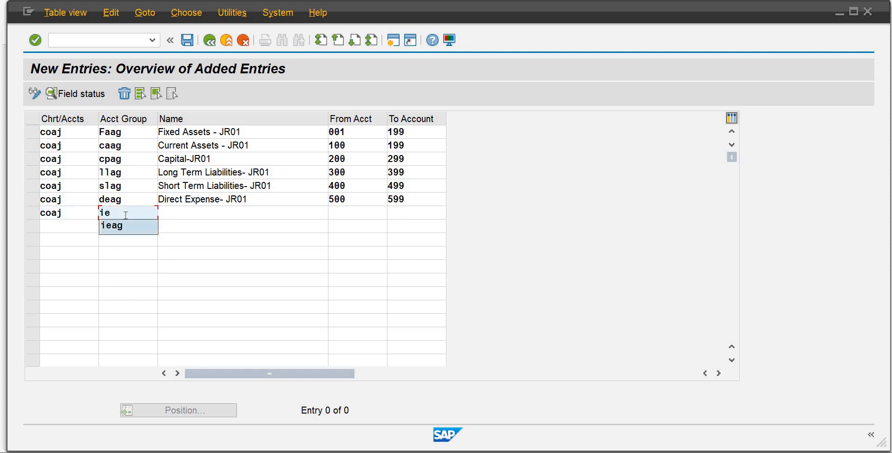
pyautogui.press('Tab')
# Name the ieag account group "Indirect Expenses - JR01", reusing the earlier Pb01 indirect expenses name
pyautogui.write('I')
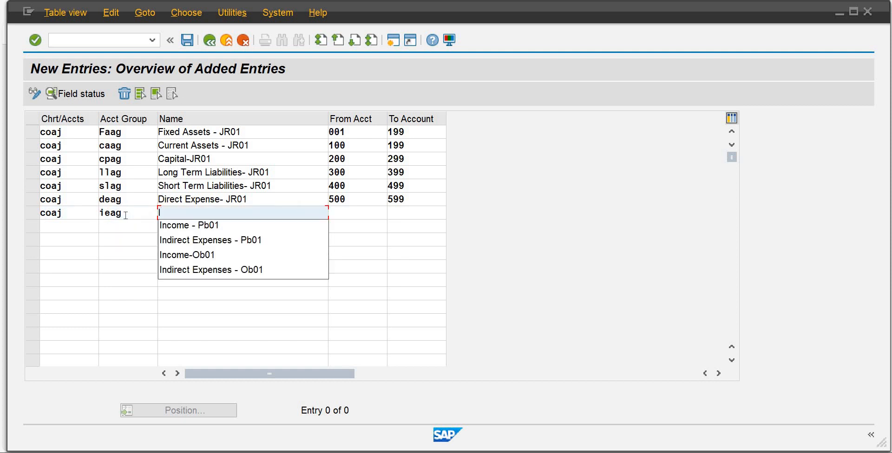
pyautogui.press('Down')
pyautogui.press('Down')
pyautogui.press('Return')
pyautogui.press('BackSpace')
pyautogui.press('BackSpace')
pyautogui.press('BackSpace')
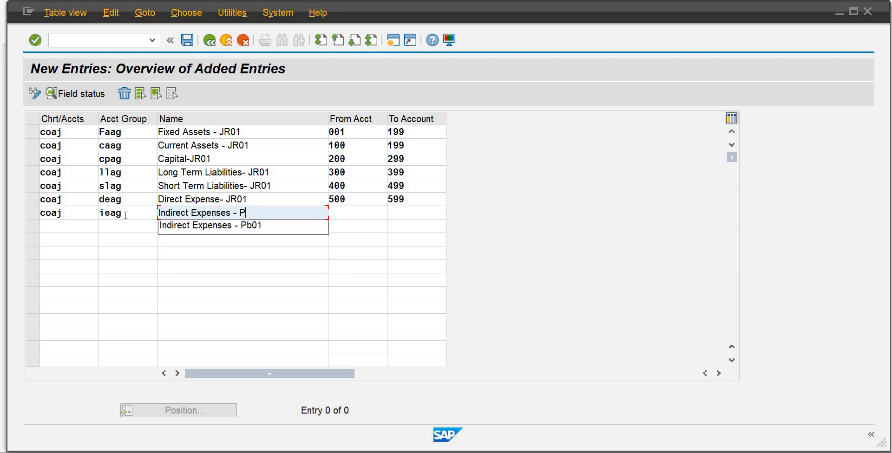
pyautogui.press('BackSpace')
pyautogui.write('JR01')
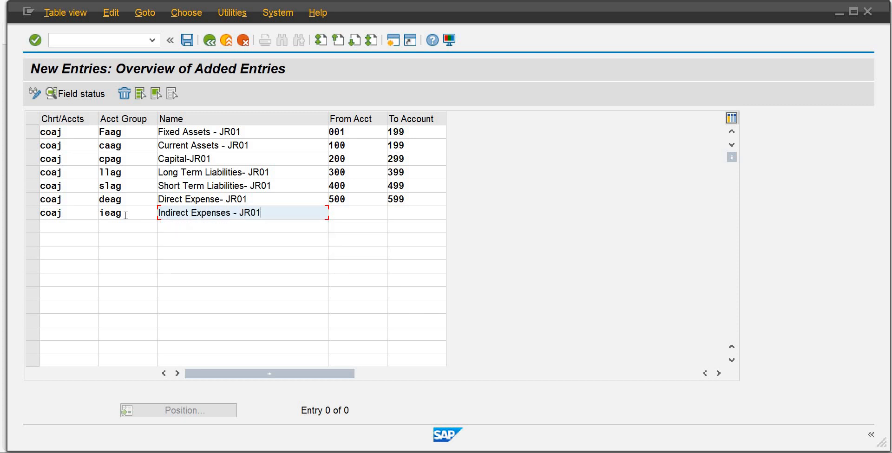
# Set the account range of the ieag Indirect Expenses group from 600 to 699
pyautogui.press('Tab')
pyautogui.write('600')
pyautogui.press('Tab')
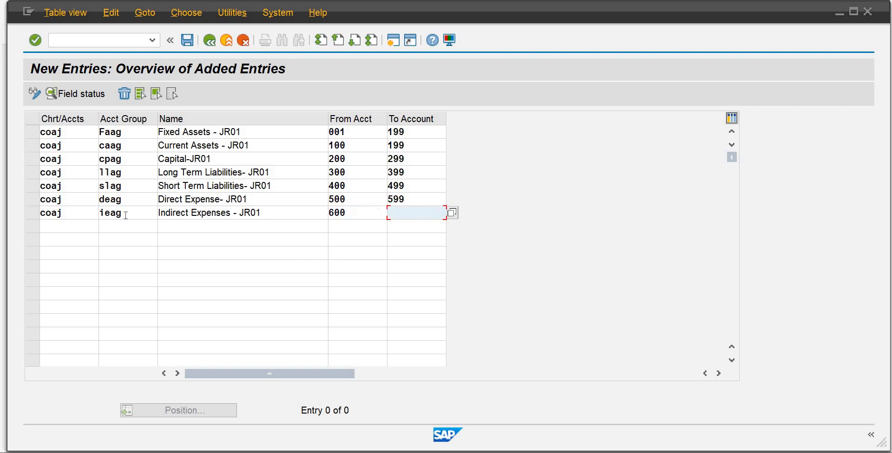
pyautogui.write('699')
pyautogui.press('Tab')
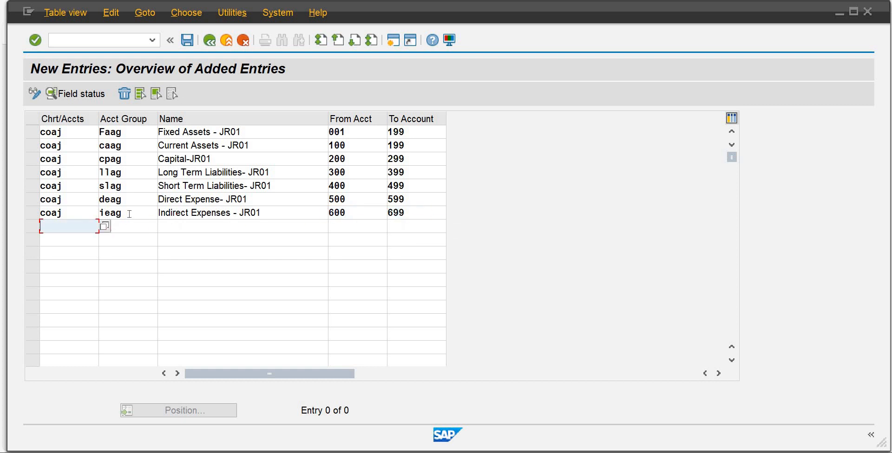
# Enter chart of accounts coaj and account group oeag in the eighth row
pyautogui.write('coaj')
pyautogui.press('Tab')
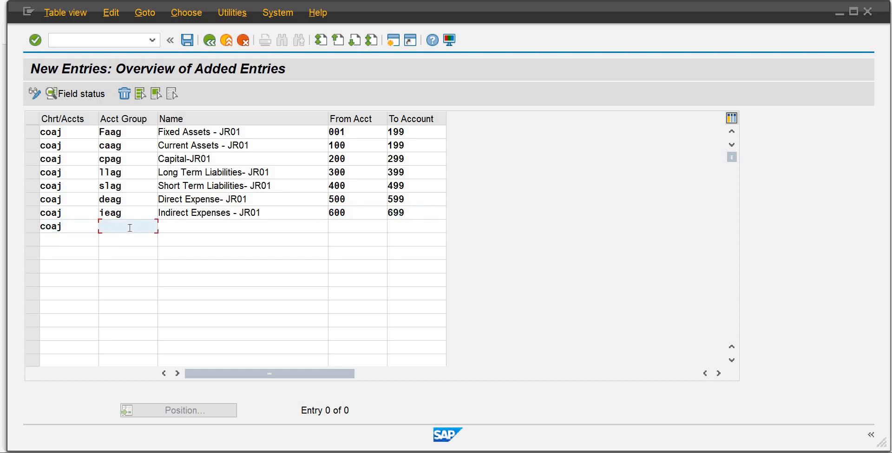
pyautogui.write('oe')
pyautogui.press('Down')
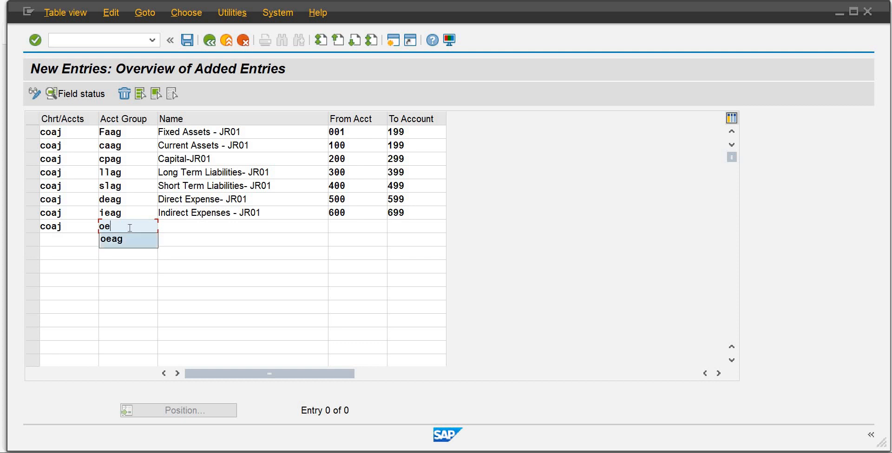
pyautogui.press('Return')
pyautogui.press('Tab')
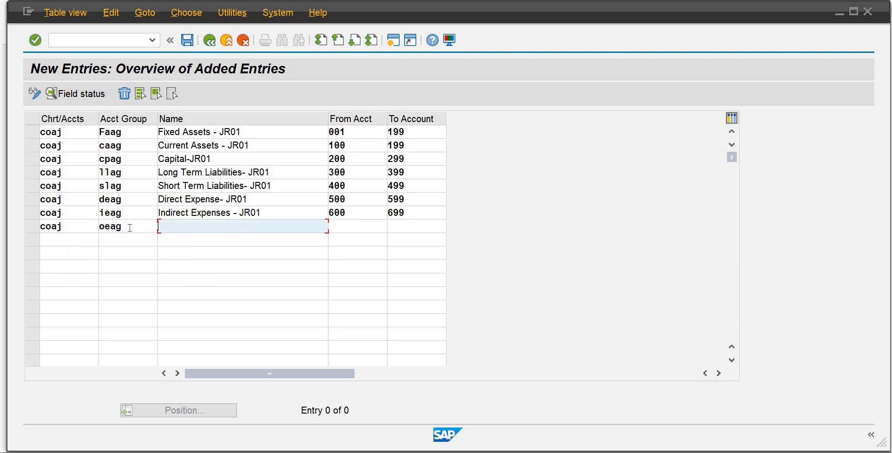
# Name the oeag account group "Operating Expense- Jr01", reusing the earlier pb01 operating expense name
pyautogui.write('O')
pyautogui.press('Down')
pyautogui.press('Return')
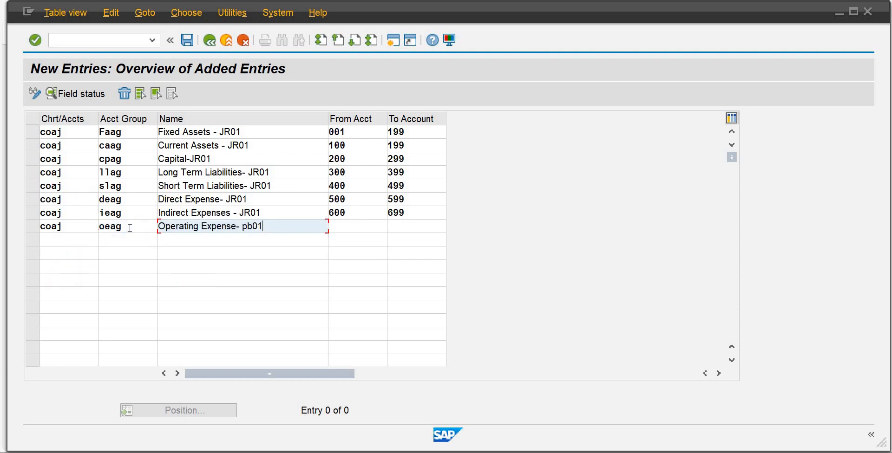
pyautogui.press('BackSpace')
pyautogui.press('BackSpace')
pyautogui.press('BackSpace')
pyautogui.press('BackSpace')
pyautogui.write('Jr01')
# Set the account range of the oeag Operating Expense group from 700 to 799
pyautogui.press('Tab')
pyautogui.write('700')
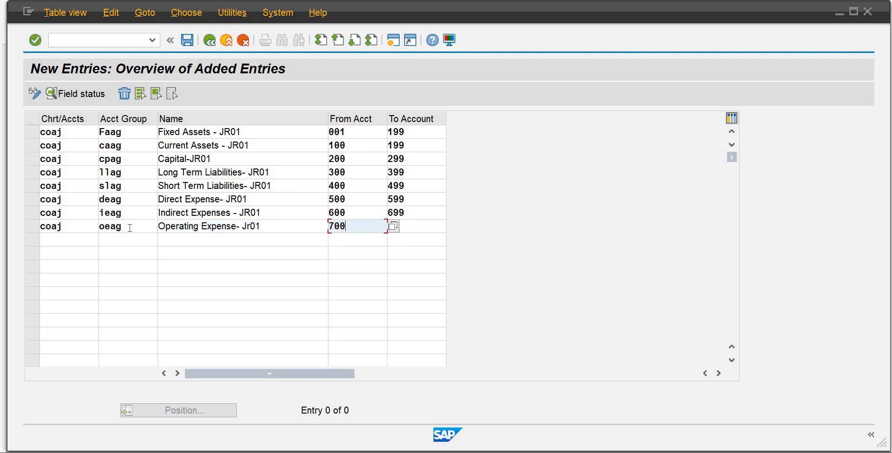
pyautogui.press('Tab')
pyautogui.write('799')
pyautogui.press('Tab')
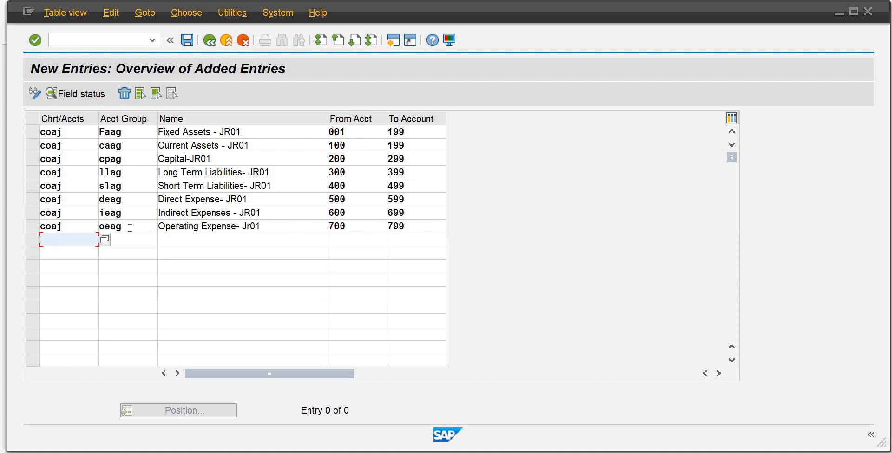
# Enter chart of accounts coaj and account group inag in the ninth row
pyautogui.write('coaj')
pyautogui.press('Tab')
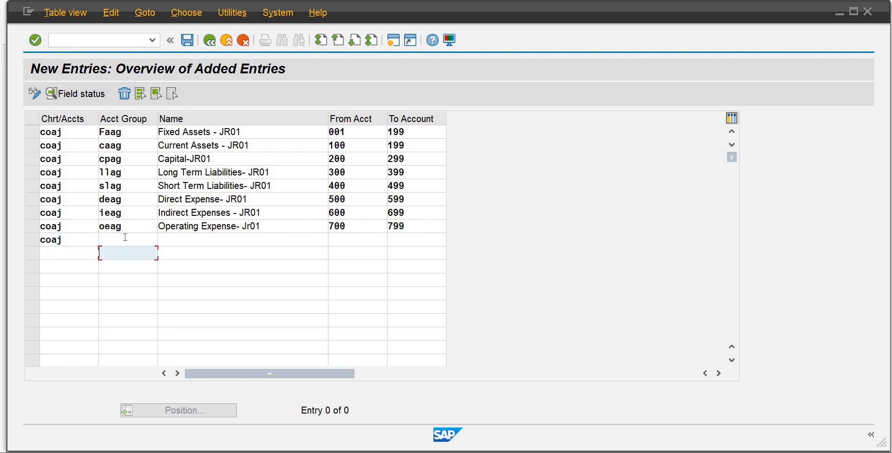
pyautogui.click(126, 237)
pyautogui.write('in')
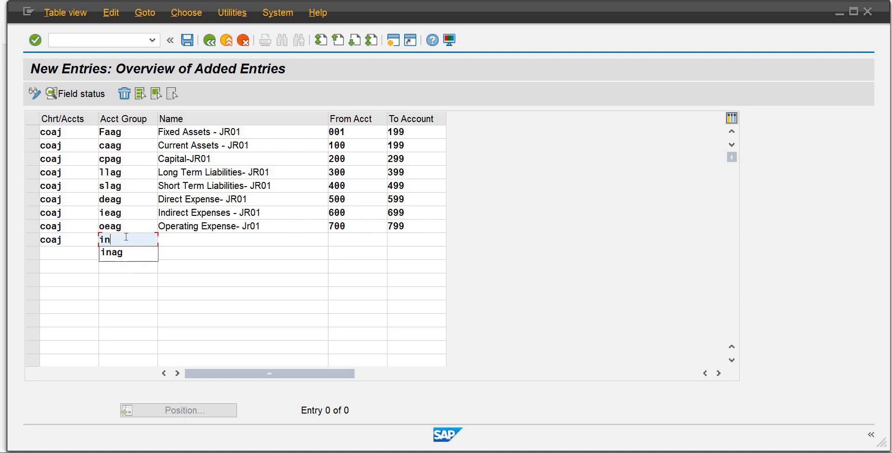
pyautogui.write('ag')
pyautogui.press('Tab')
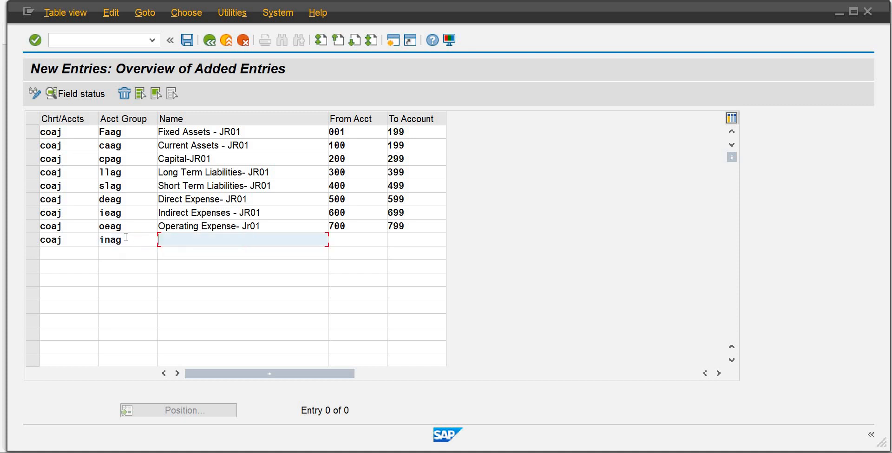
# Name the inag account group "Income - JR01", adapting the earlier Pb01 income name
pyautogui.press('Down')
pyautogui.press('BackSpace')
pyautogui.press('BackSpace')
pyautogui.press('BackSpace')
pyautogui.press('BackSpace')
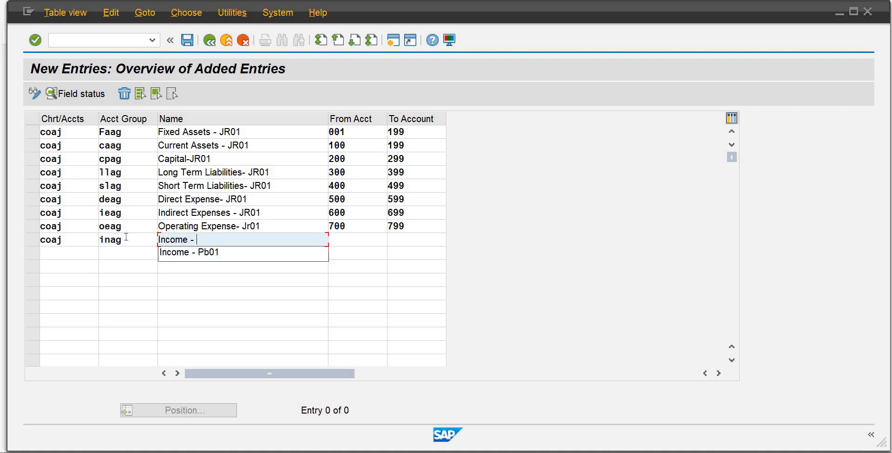
pyautogui.write('JR01')
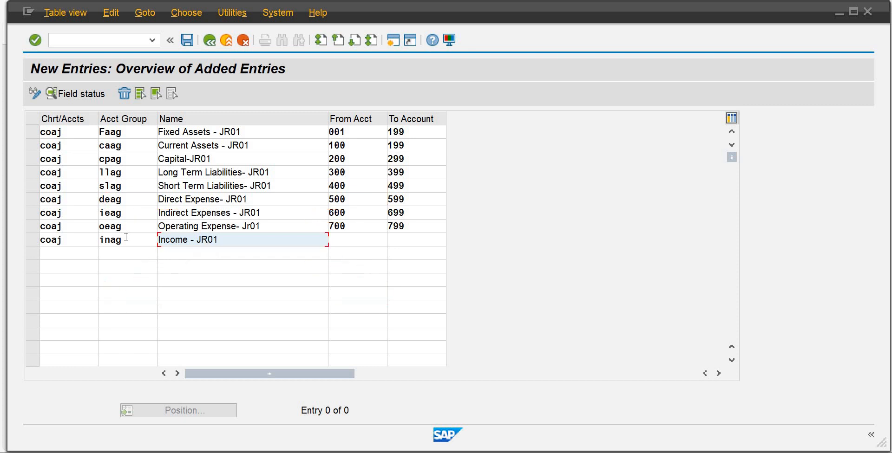
# Set the account range of the inag Income group from 800 to 899 and confirm the entries
pyautogui.press('Tab')
pyautogui.write('800')
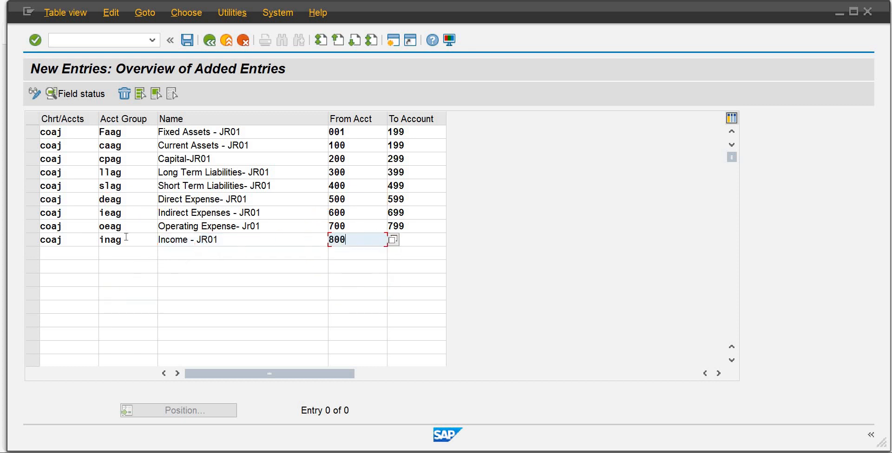
pyautogui.press('Tab')
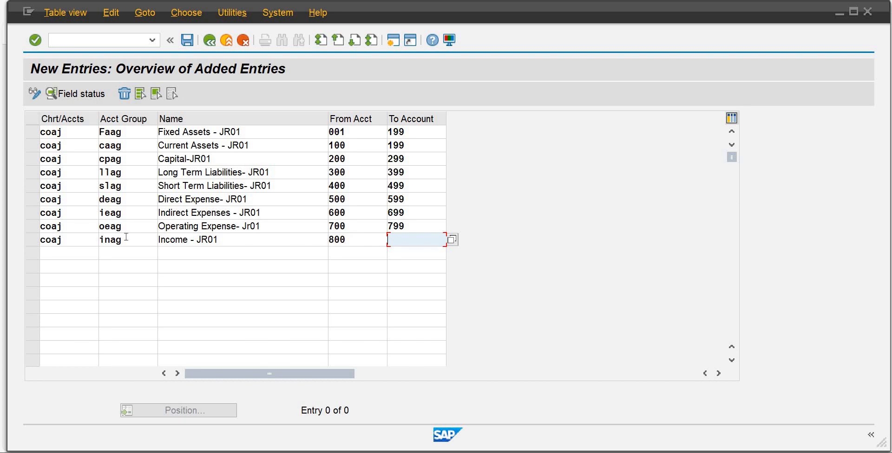
pyautogui.write('899')
pyautogui.press('Return')
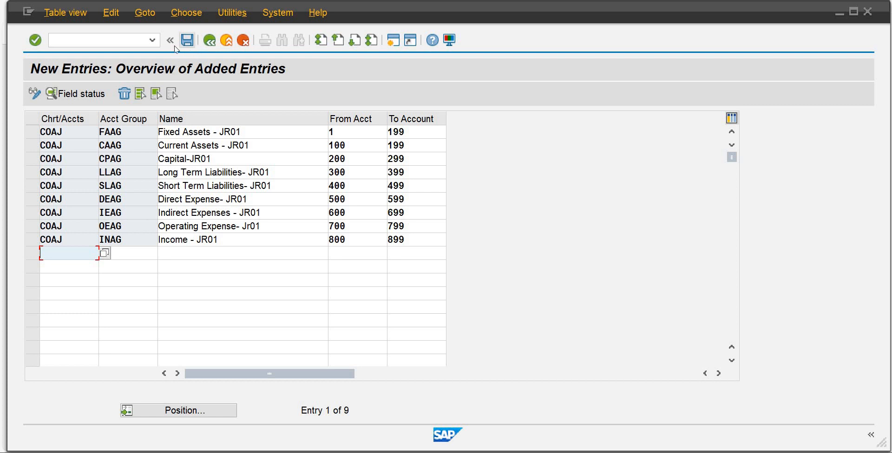
# Save the new COAJ account groups under the proposed customizing request and return to the implementation guide
pyautogui.click(187, 41)
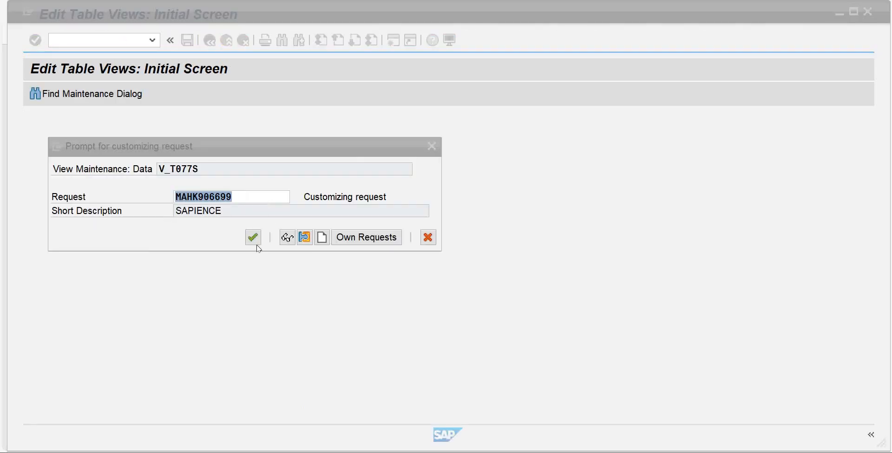
pyautogui.click(253, 238)
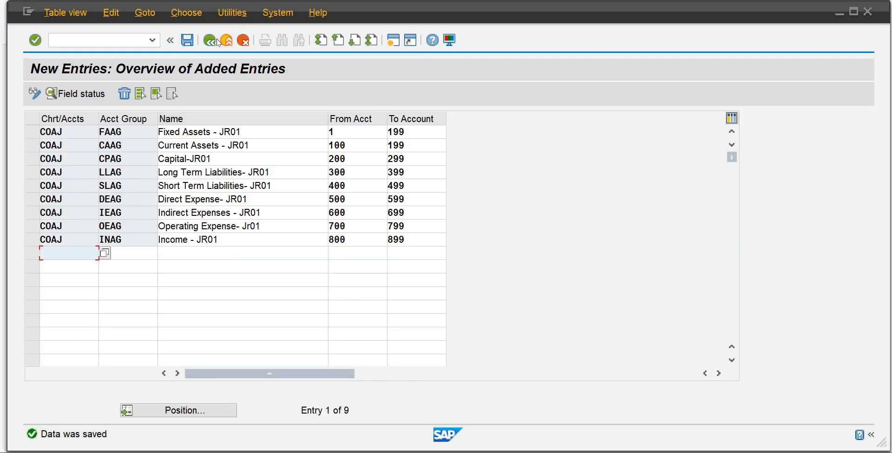
pyautogui.click(218, 42)
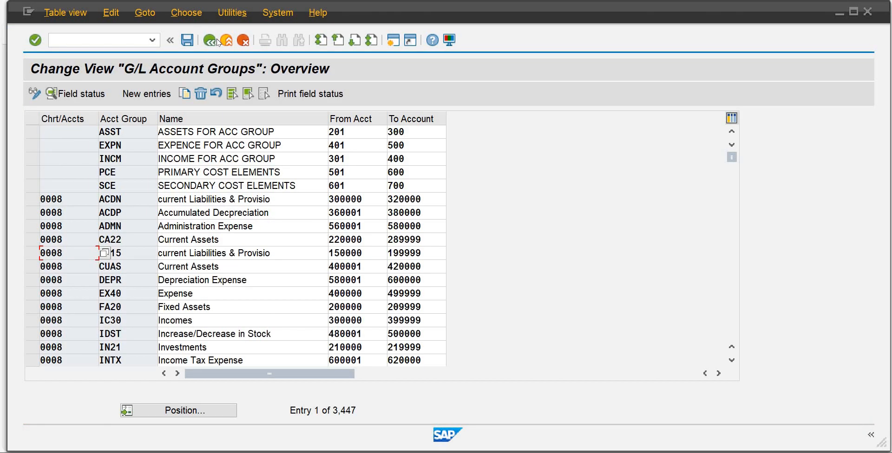
pyautogui.click(211, 41)
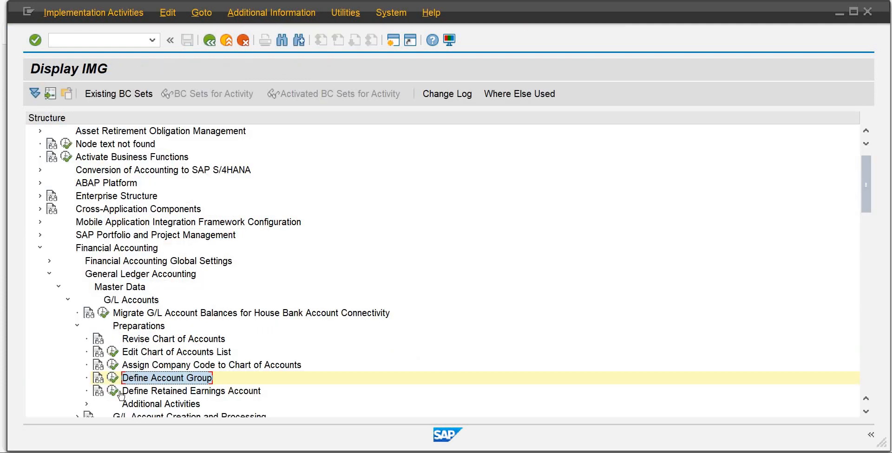
# Open Define Retained Earnings Account for chart of accounts coaj
pyautogui.click(120, 391)
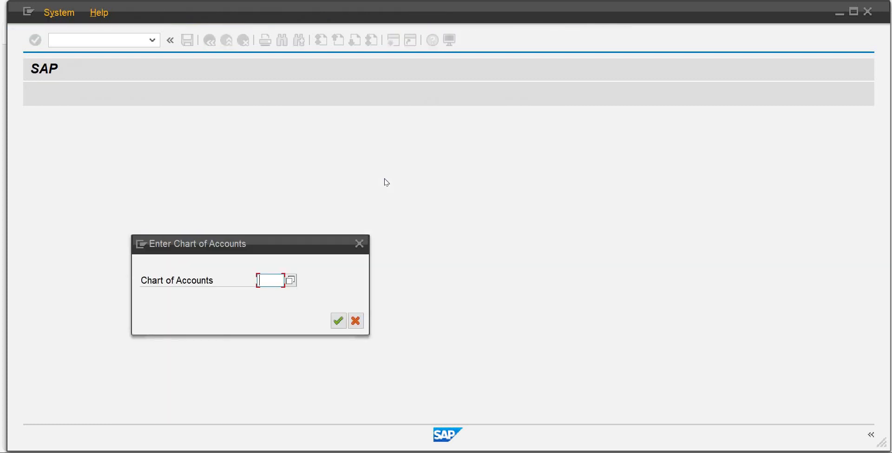
pyautogui.write('coaj')
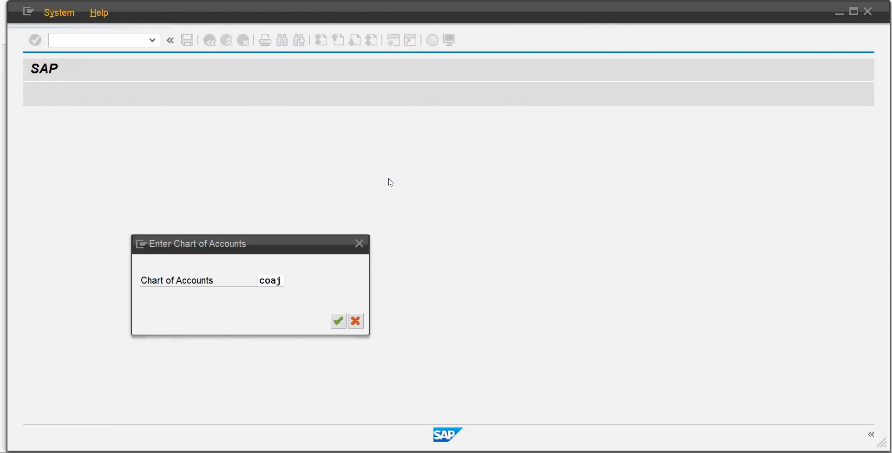
pyautogui.press('Return')
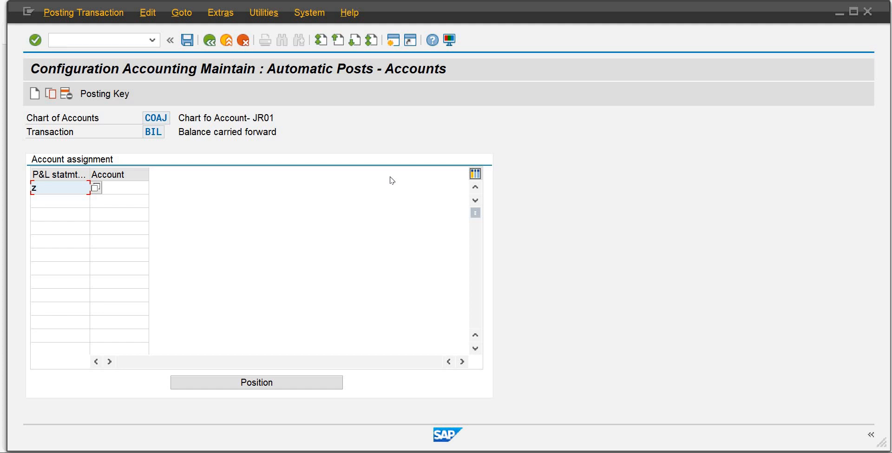
# Assign account 999 to P&L statement account type z and save it under the proposed customizing request
pyautogui.press('Tab')
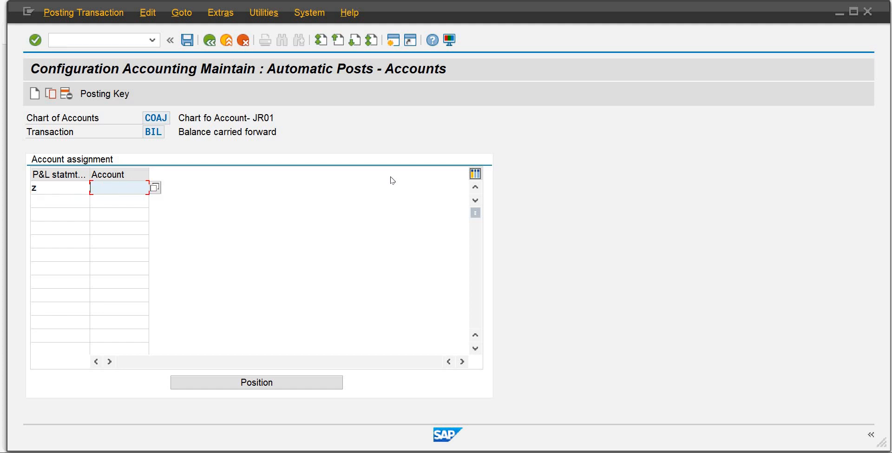
pyautogui.write('999')
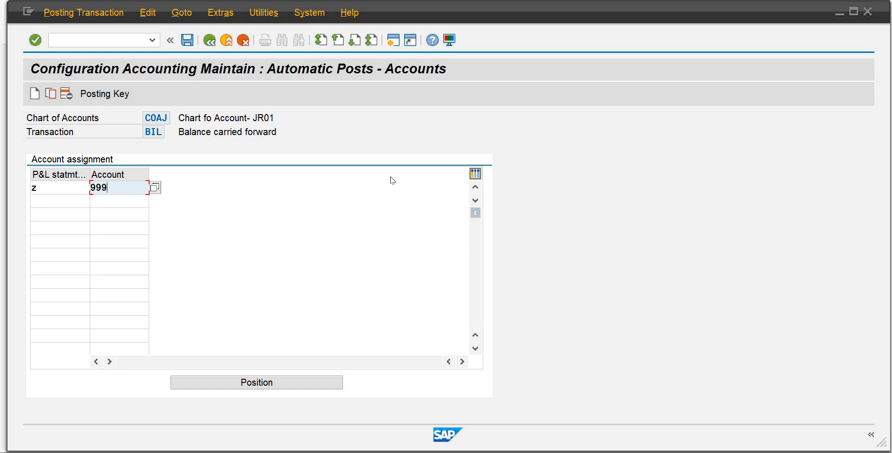
pyautogui.press('Return')
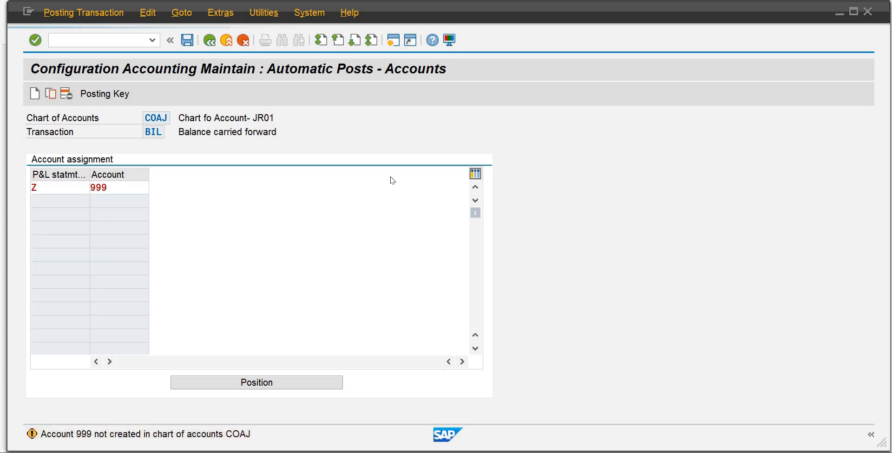
pyautogui.hotkey('ctrl', 's')
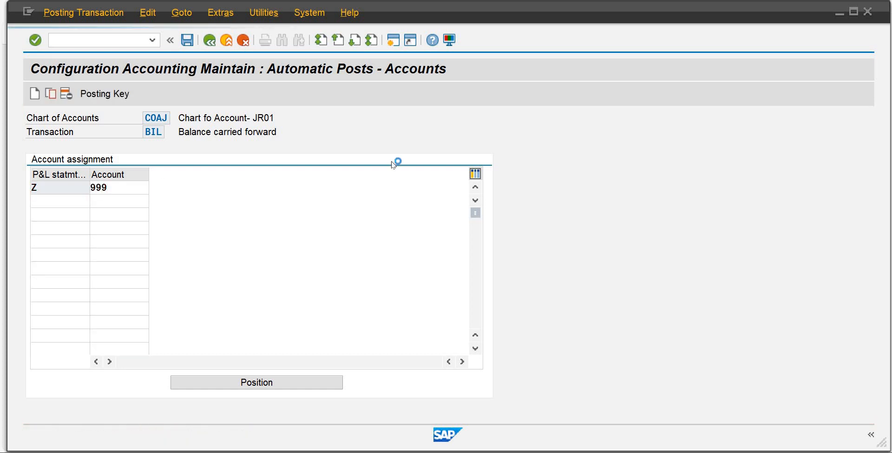
pyautogui.click(253, 238)
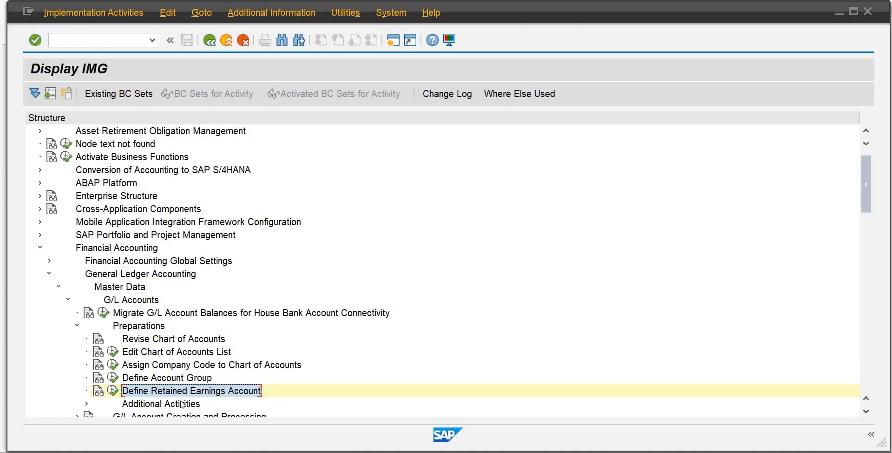
# Open the Maintain Controlling Area activity from the Controlling definitions of the Enterprise Structure, collapsing the Financial Accounting branch
pyautogui.click(68, 300)
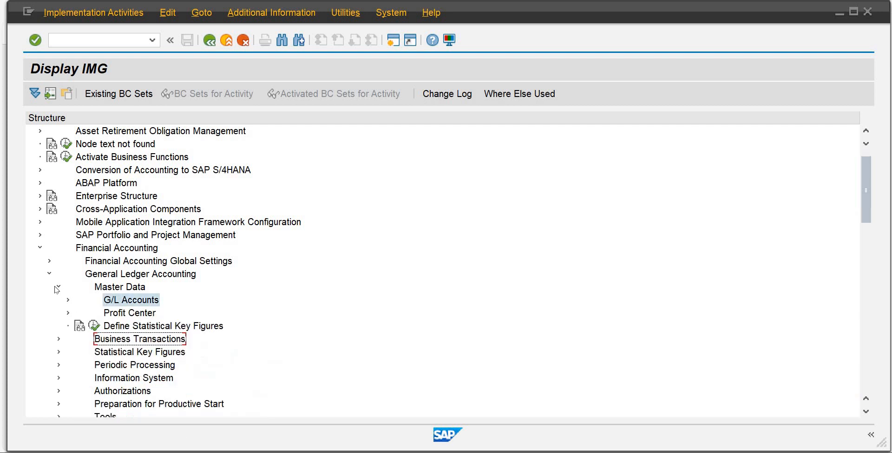
pyautogui.click(40, 249)
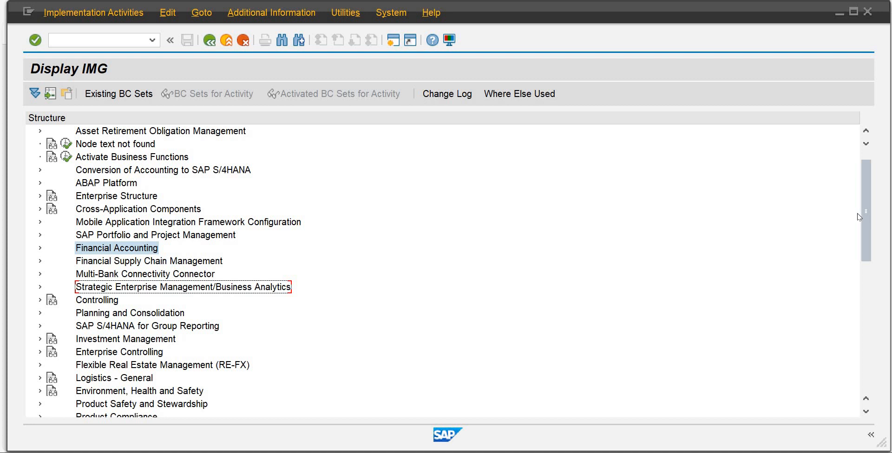
pyautogui.scroll(1, 864, 175)
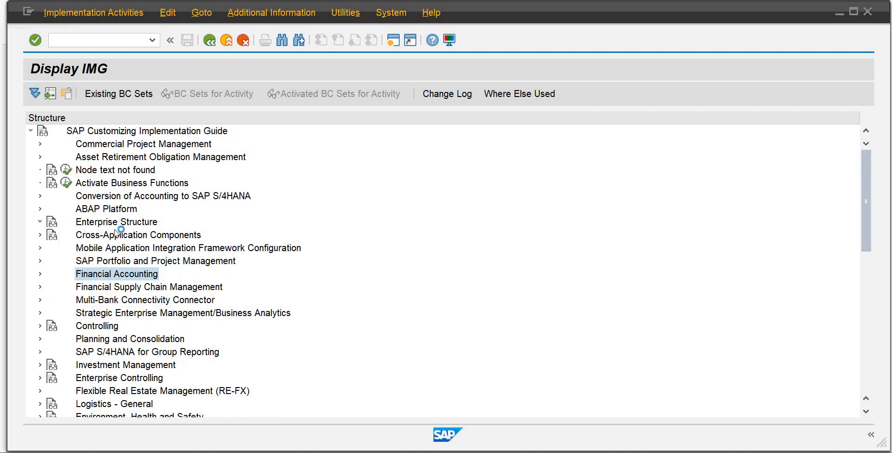
pyautogui.click(40, 222)
pyautogui.click(49, 235)
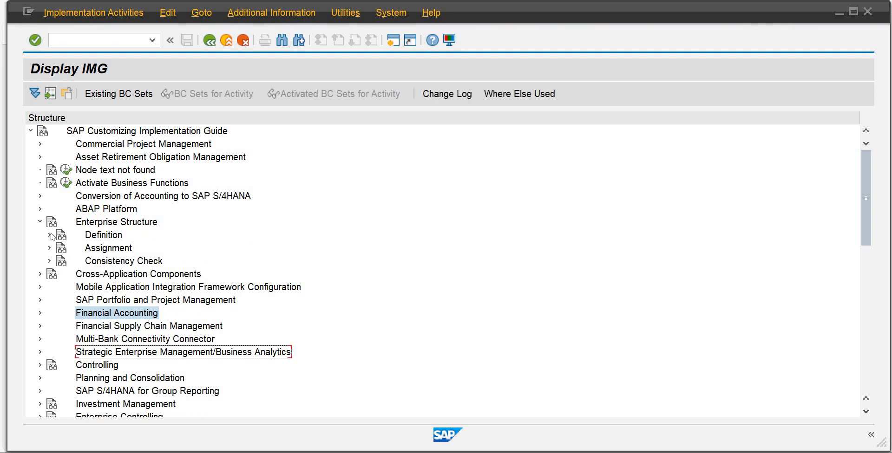
pyautogui.doubleClick(136, 263)
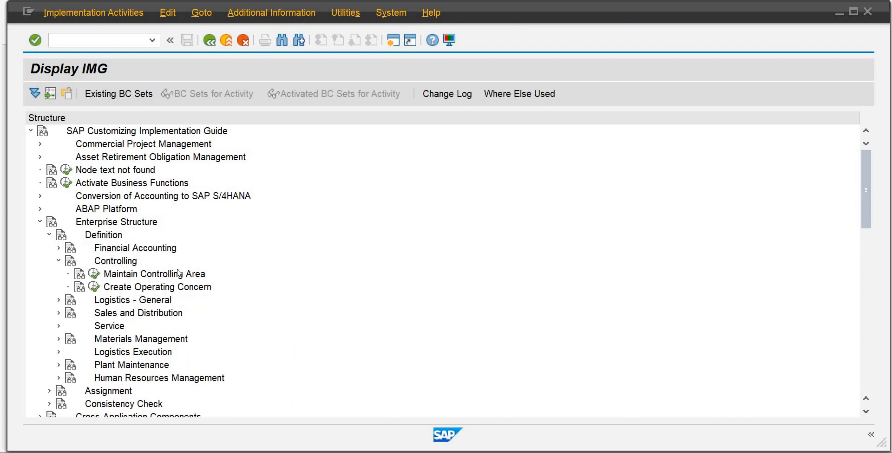
pyautogui.click(98, 276)
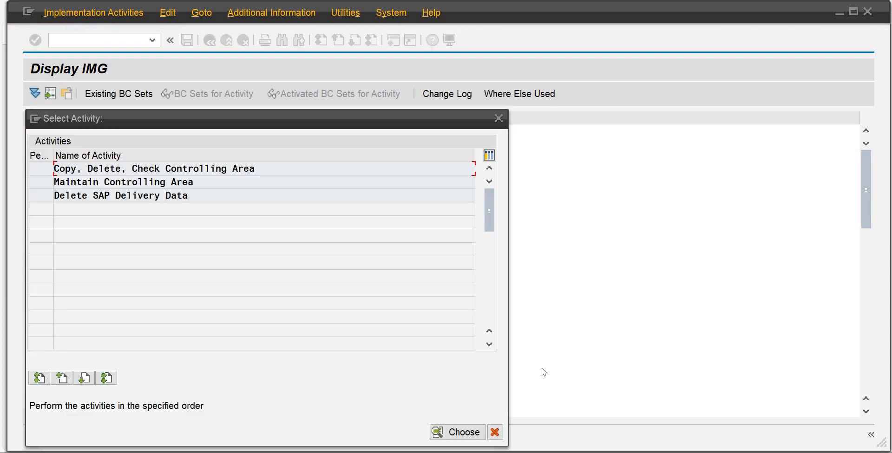
pyautogui.doubleClick(160, 185)
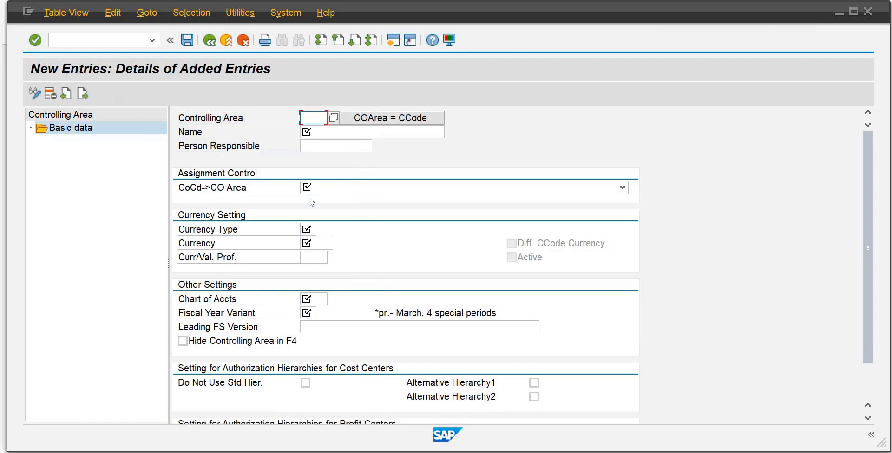
# Create a new controlling area entry jr01 with the name "JR Beverages"
pyautogui.press('F5')
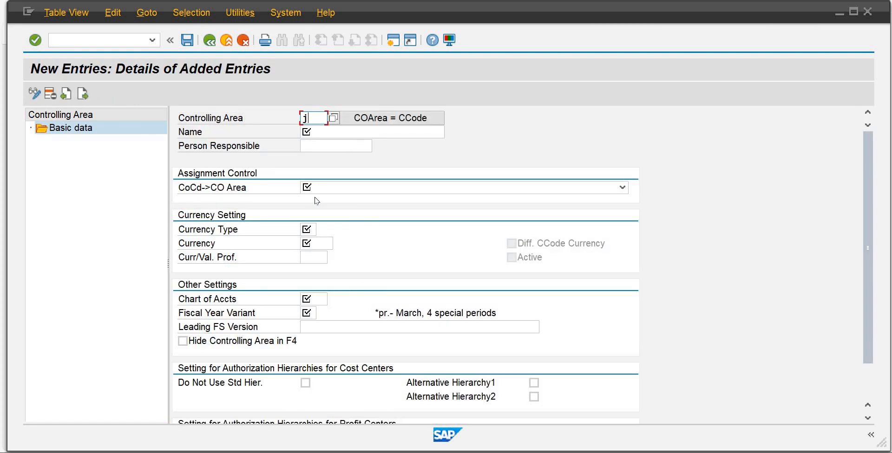
pyautogui.press('Tab')
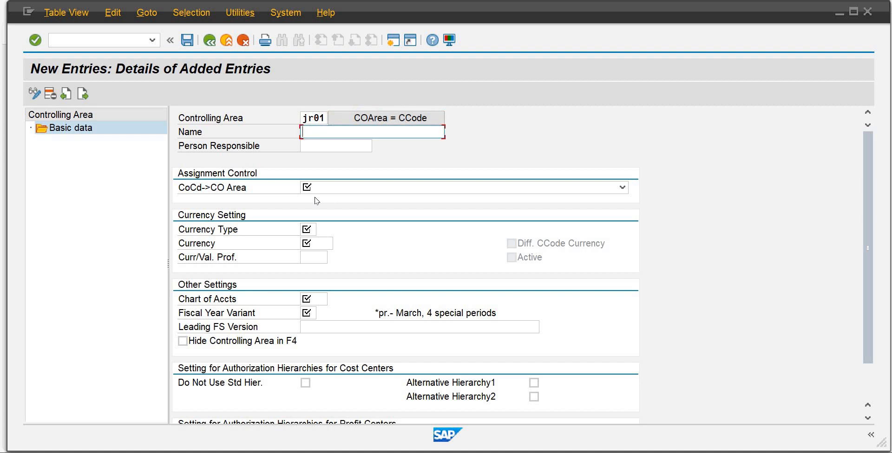
pyautogui.write('JR Beverages')
pyautogui.press('Tab')
pyautogui.press('Tab')
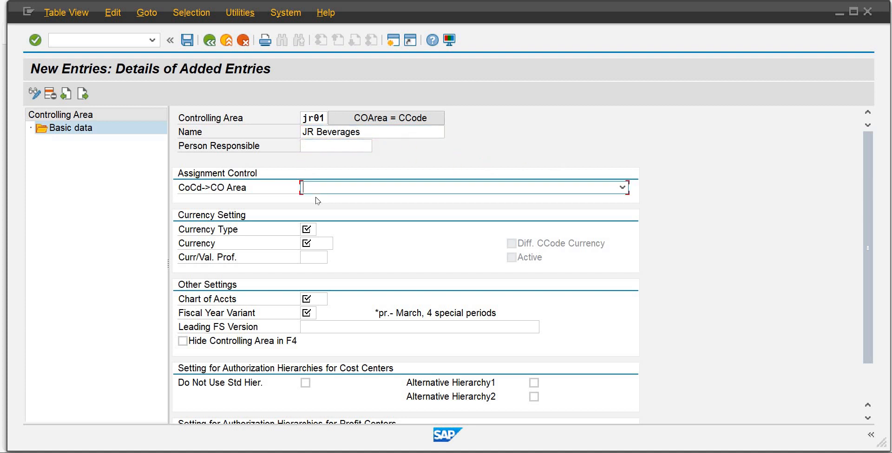
# Set the company code assignment to "Controlling area same as company code" and the currency type to 10, Company code currency
pyautogui.press('Down')
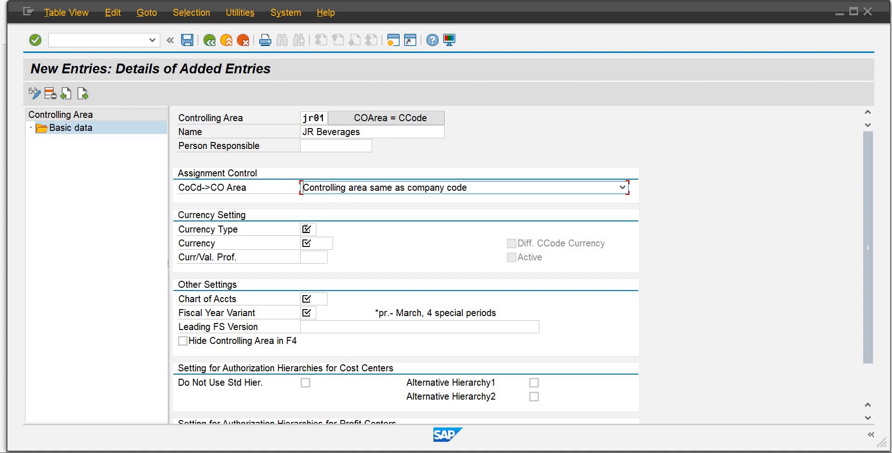
pyautogui.click(306, 229)
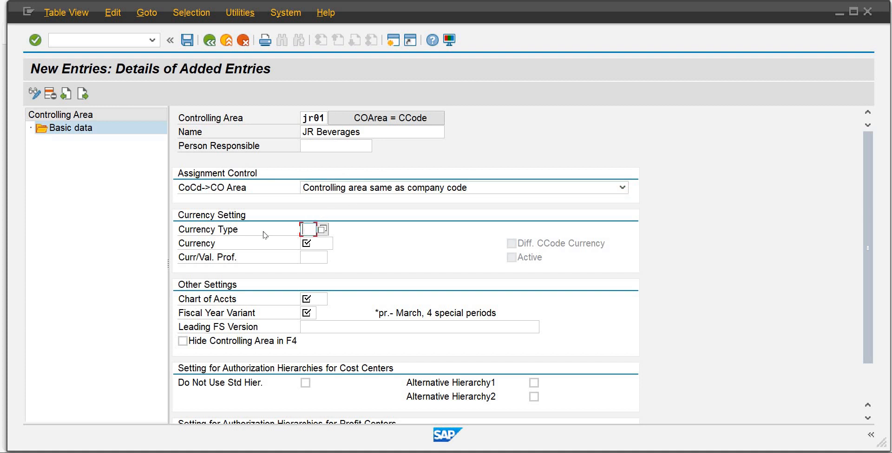
pyautogui.click(322, 230)
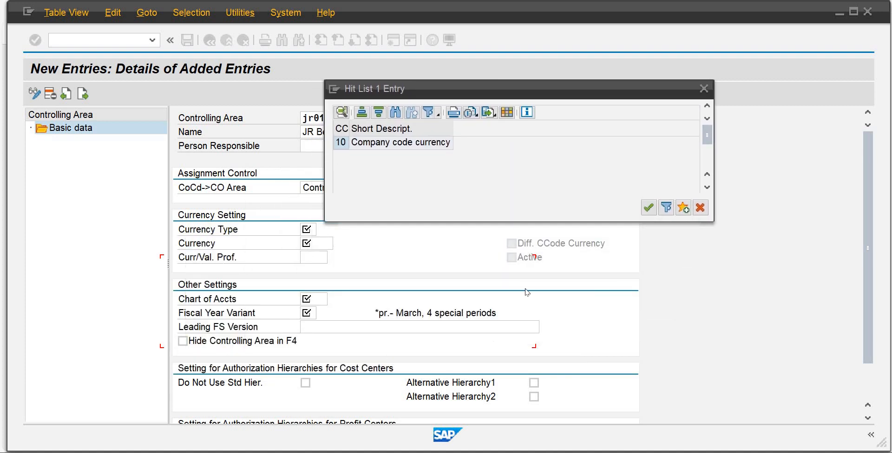
pyautogui.doubleClick(339, 143)
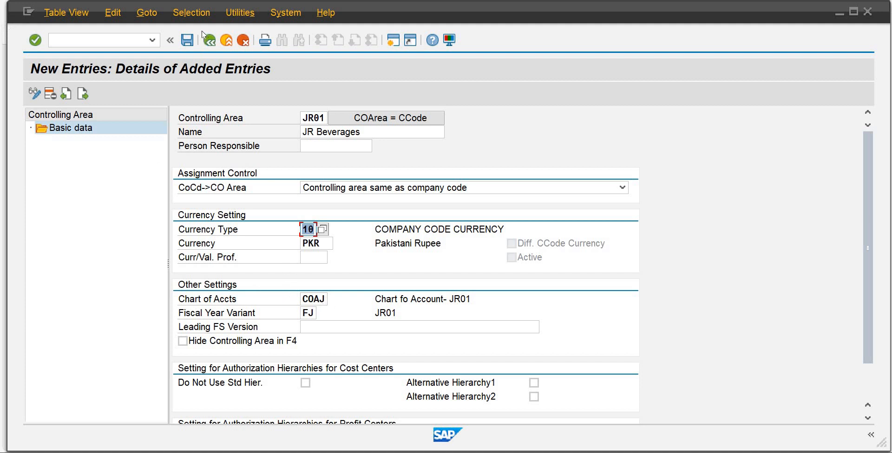
# Save controlling area JR01 under the proposed customizing request, dismiss the message list and return to the controlling area overview
pyautogui.click(190, 43)
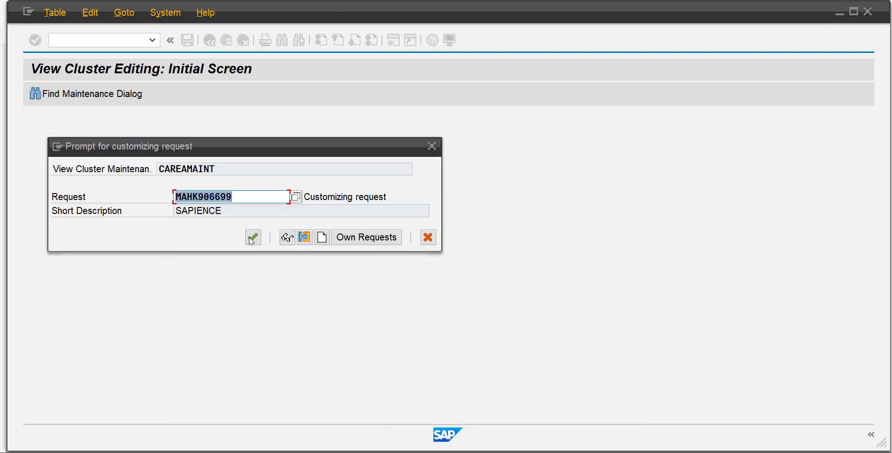
pyautogui.click(252, 237)
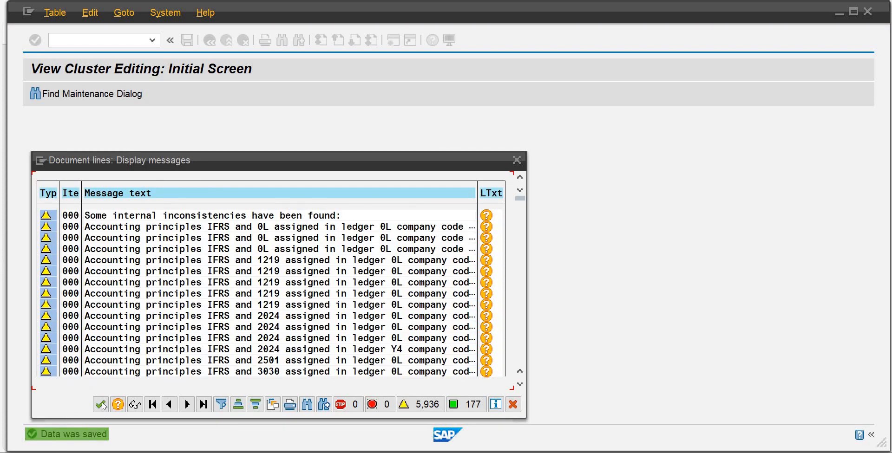
pyautogui.click(101, 405)
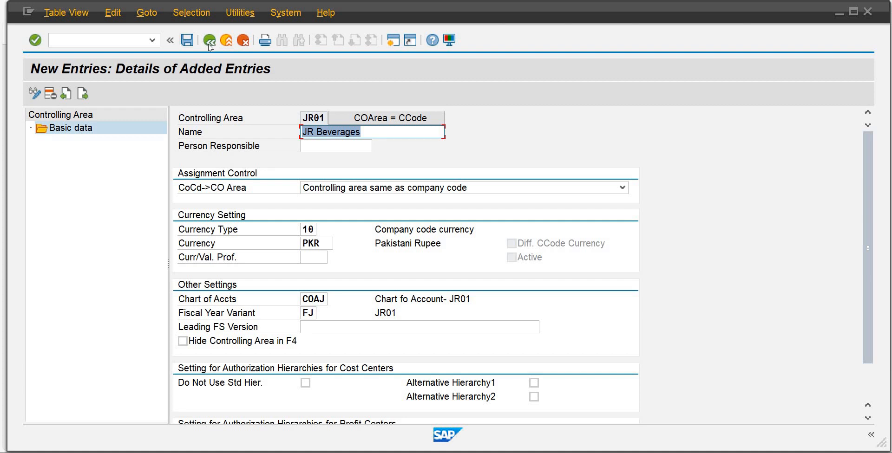
pyautogui.click(209, 45)
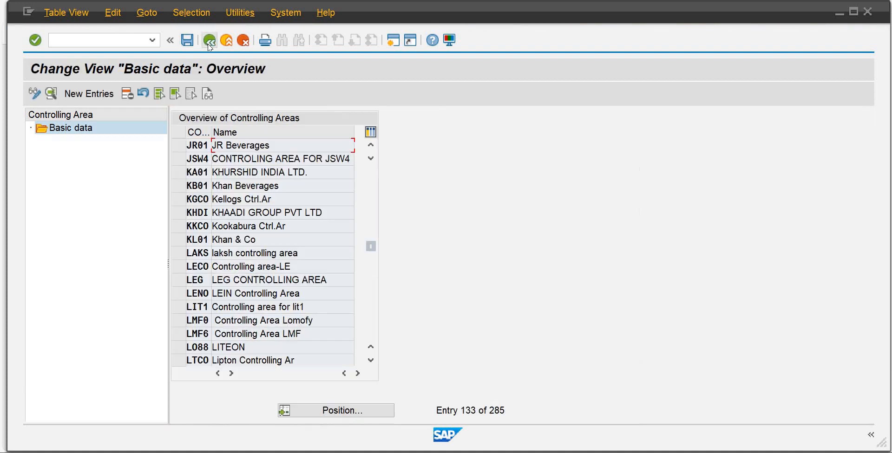
# Leave controlling area maintenance with the changes saved, dismiss the message list and close the activity selection
pyautogui.click(209, 44)
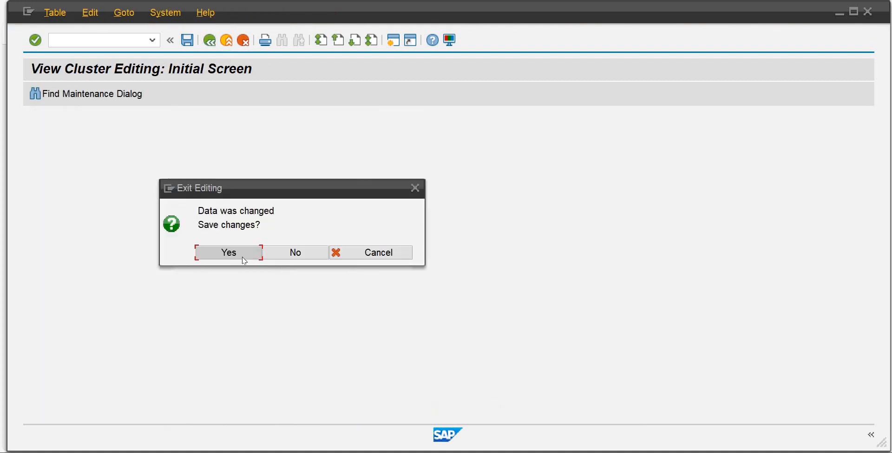
pyautogui.click(241, 254)
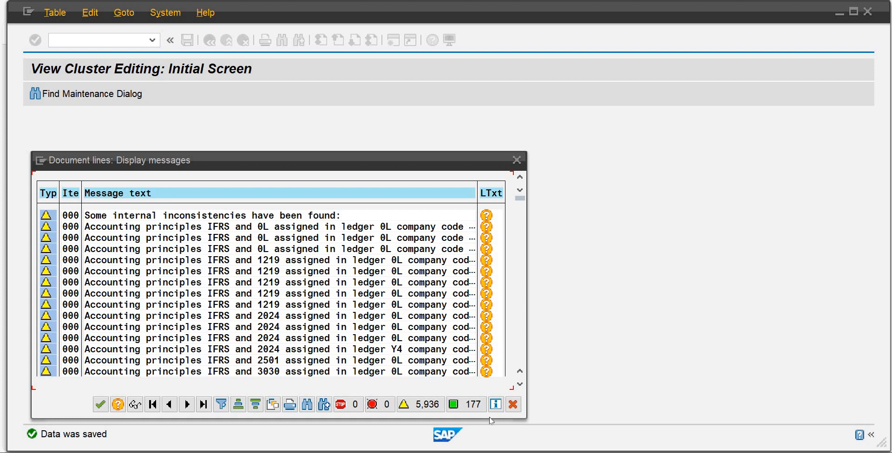
pyautogui.click(513, 406)
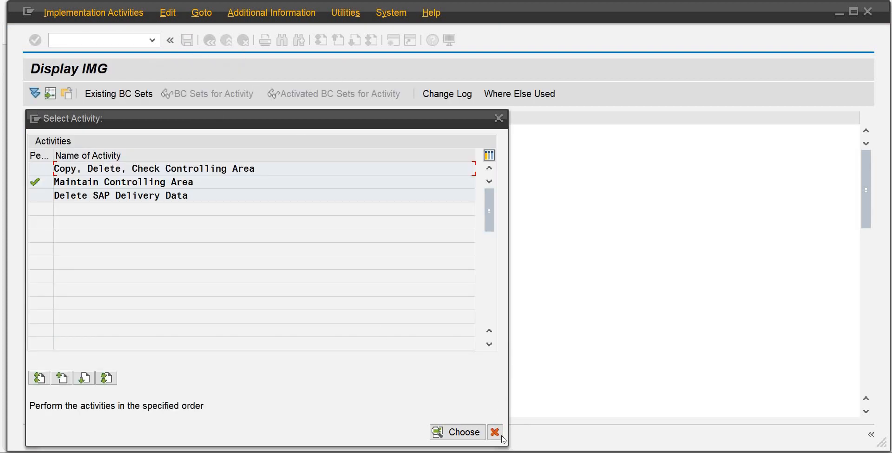
pyautogui.click(495, 433)
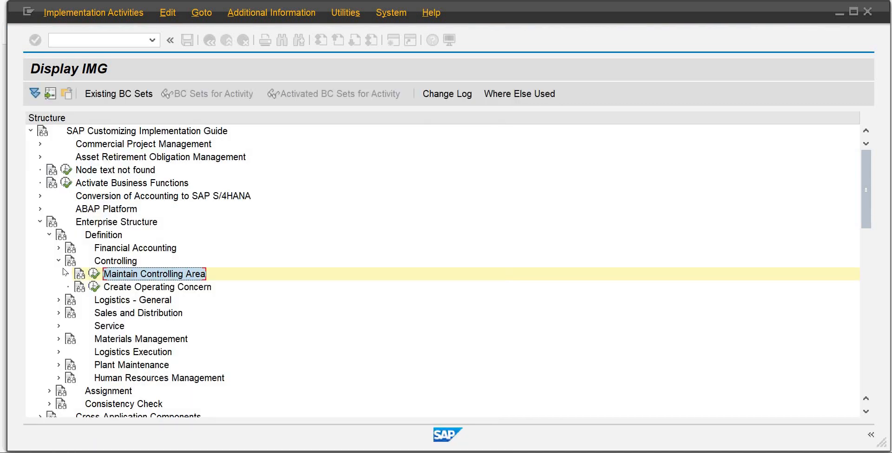
# Open the "Assign company code to controlling area" activity from the Controlling assignments of the Enterprise Structure, collapsing the Definition branch
pyautogui.click(49, 235)
pyautogui.click(50, 248)
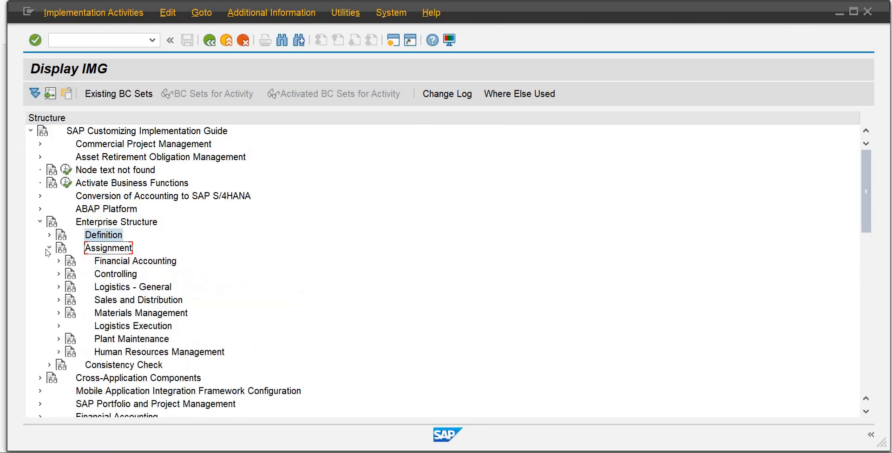
pyautogui.click(58, 274)
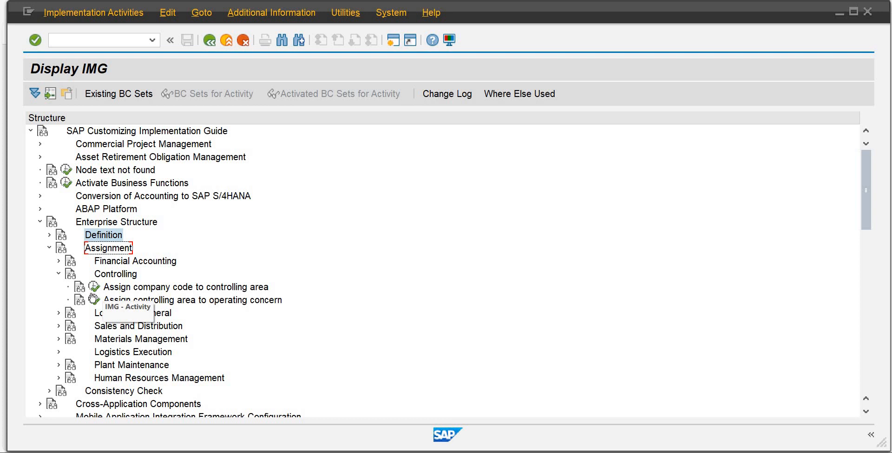
pyautogui.click(94, 288)
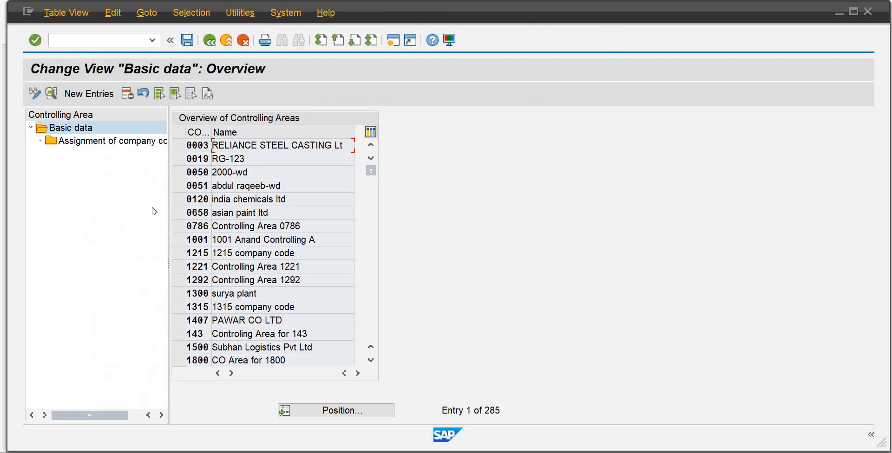
# Find controlling area jr01 in the overview, select it and open its assignment of company codes
pyautogui.click(310, 408)
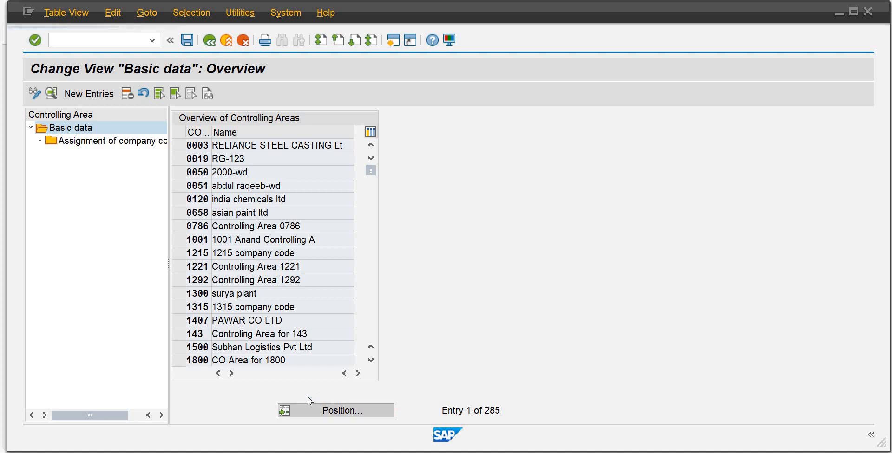
pyautogui.write('jr01')
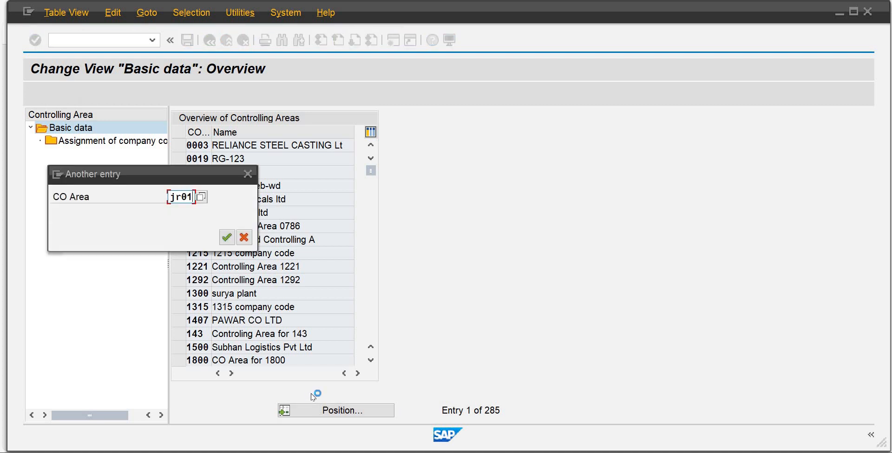
pyautogui.press('Return')
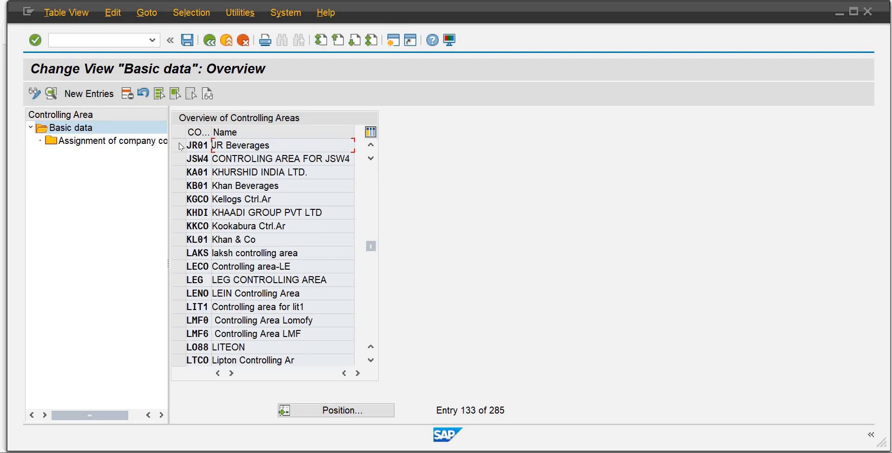
pyautogui.click(179, 145)
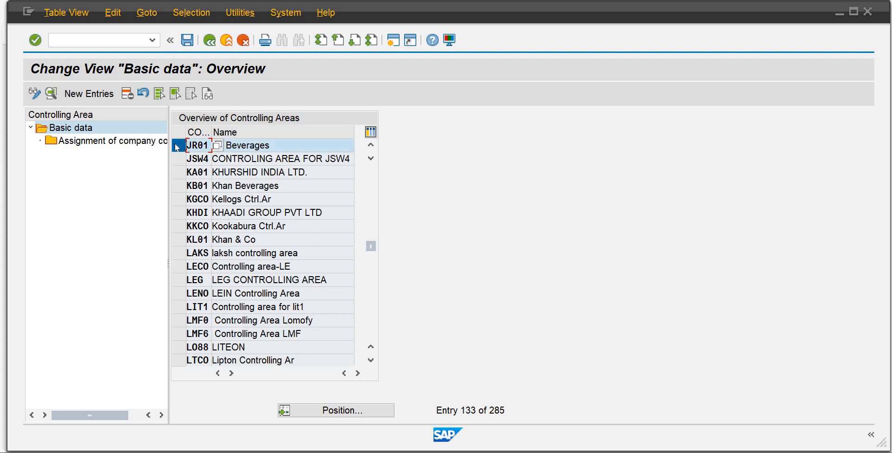
pyautogui.doubleClick(126, 143)
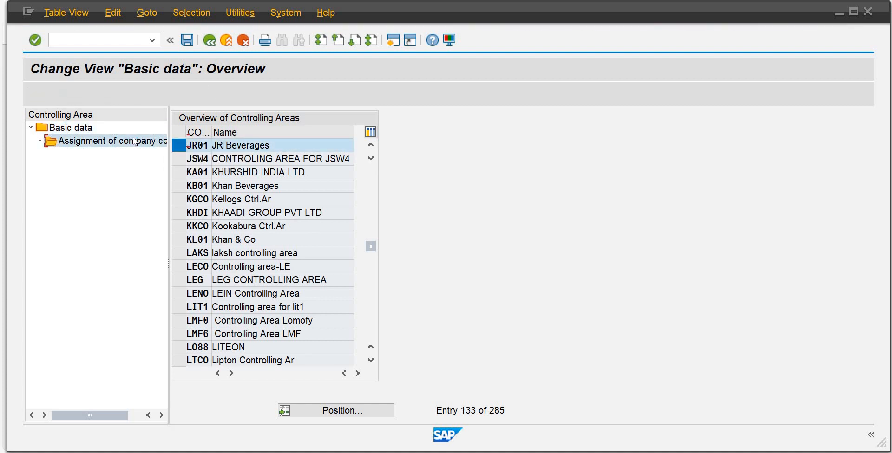
# Add company code jr01 as a new assigned company code of controlling area JR01
pyautogui.click(74, 94)
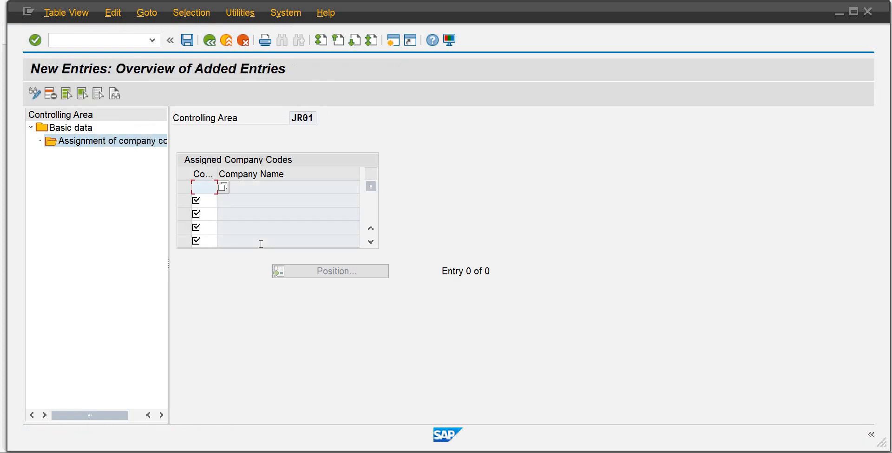
pyautogui.write('jr01')
pyautogui.press('Tab')
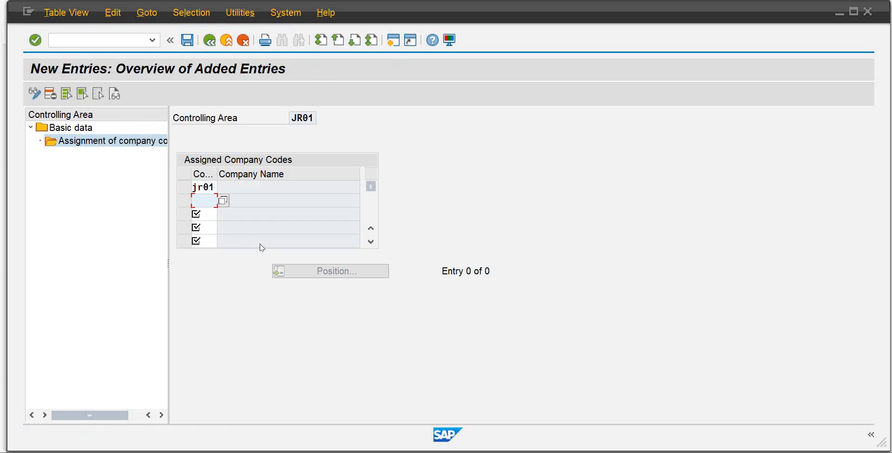
pyautogui.press('Return')
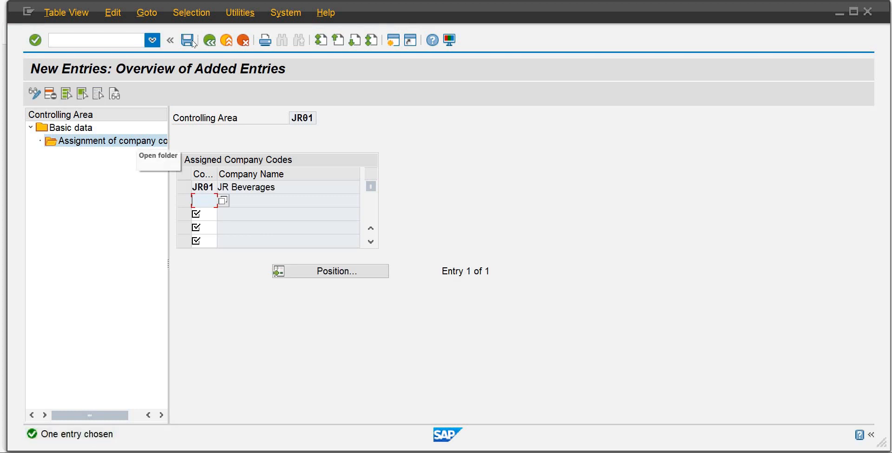
# Save the company code assignment of controlling area JR01 and dismiss the message list
pyautogui.click(192, 41)
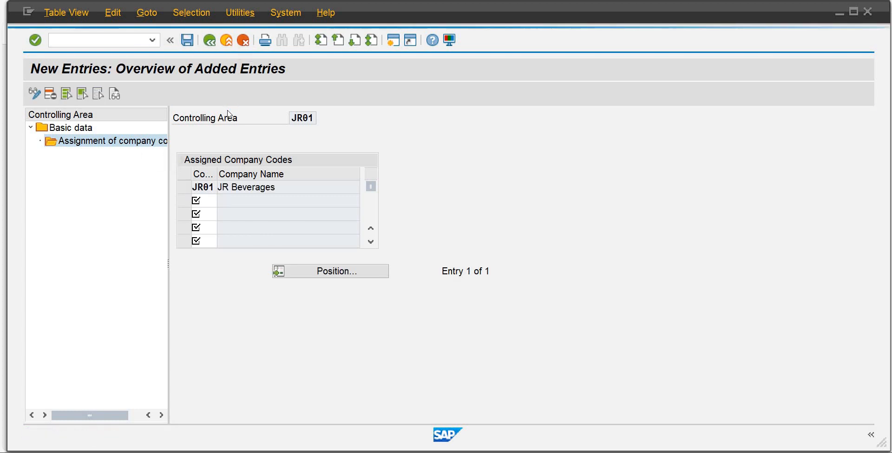
pyautogui.click(256, 234)
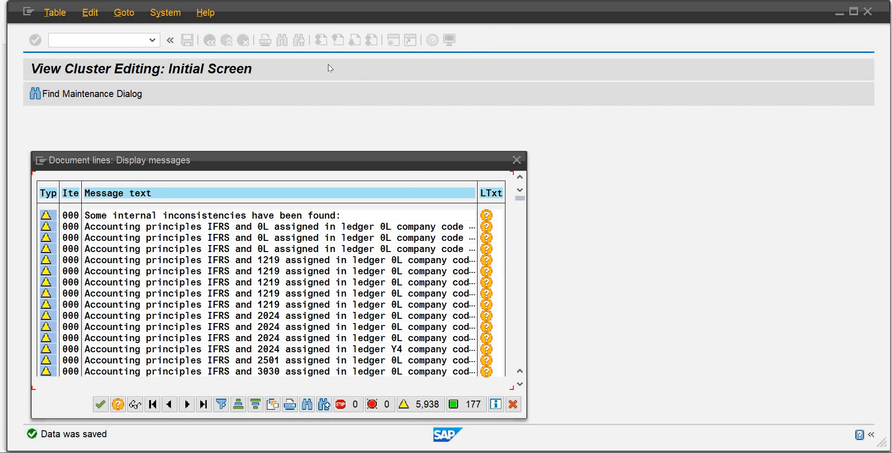
pyautogui.click(513, 405)
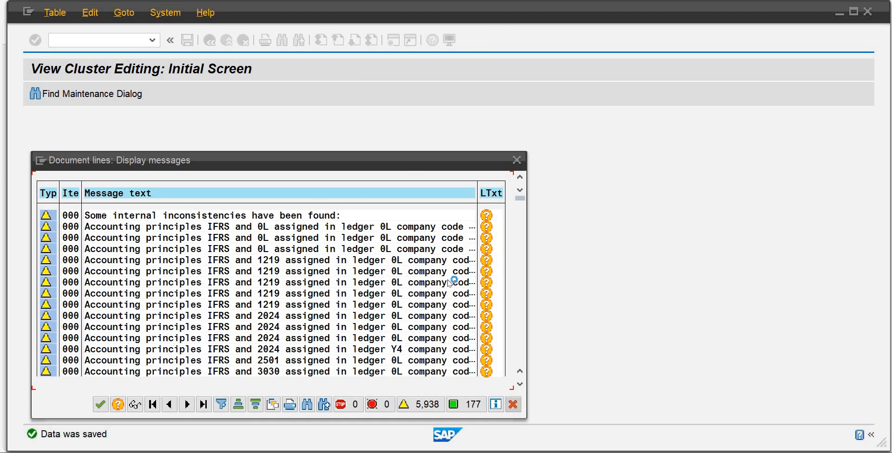